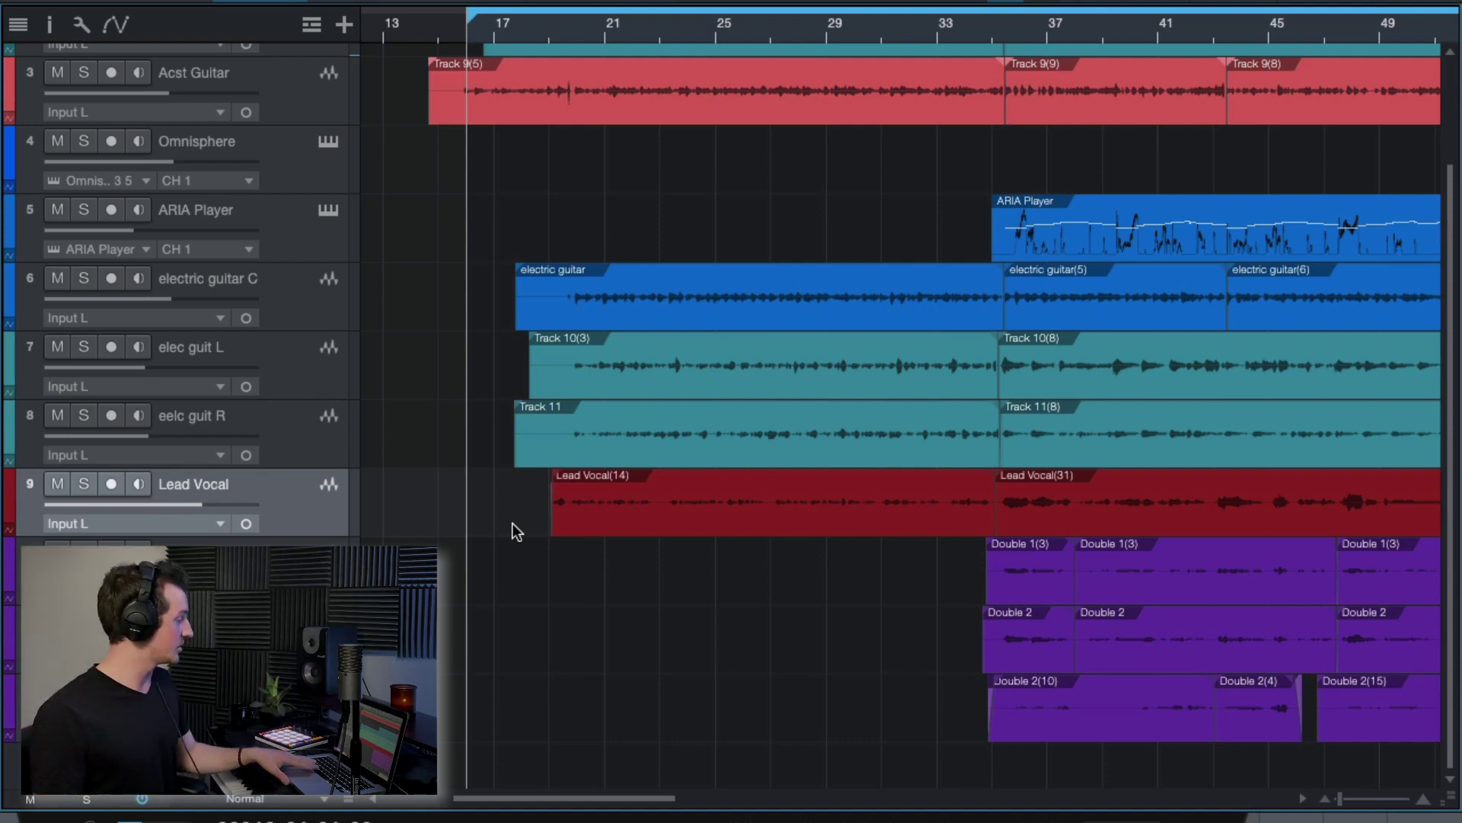
Listen to the song, then bypass all LEAD VOX bus insert effects in the Console.
key(space)
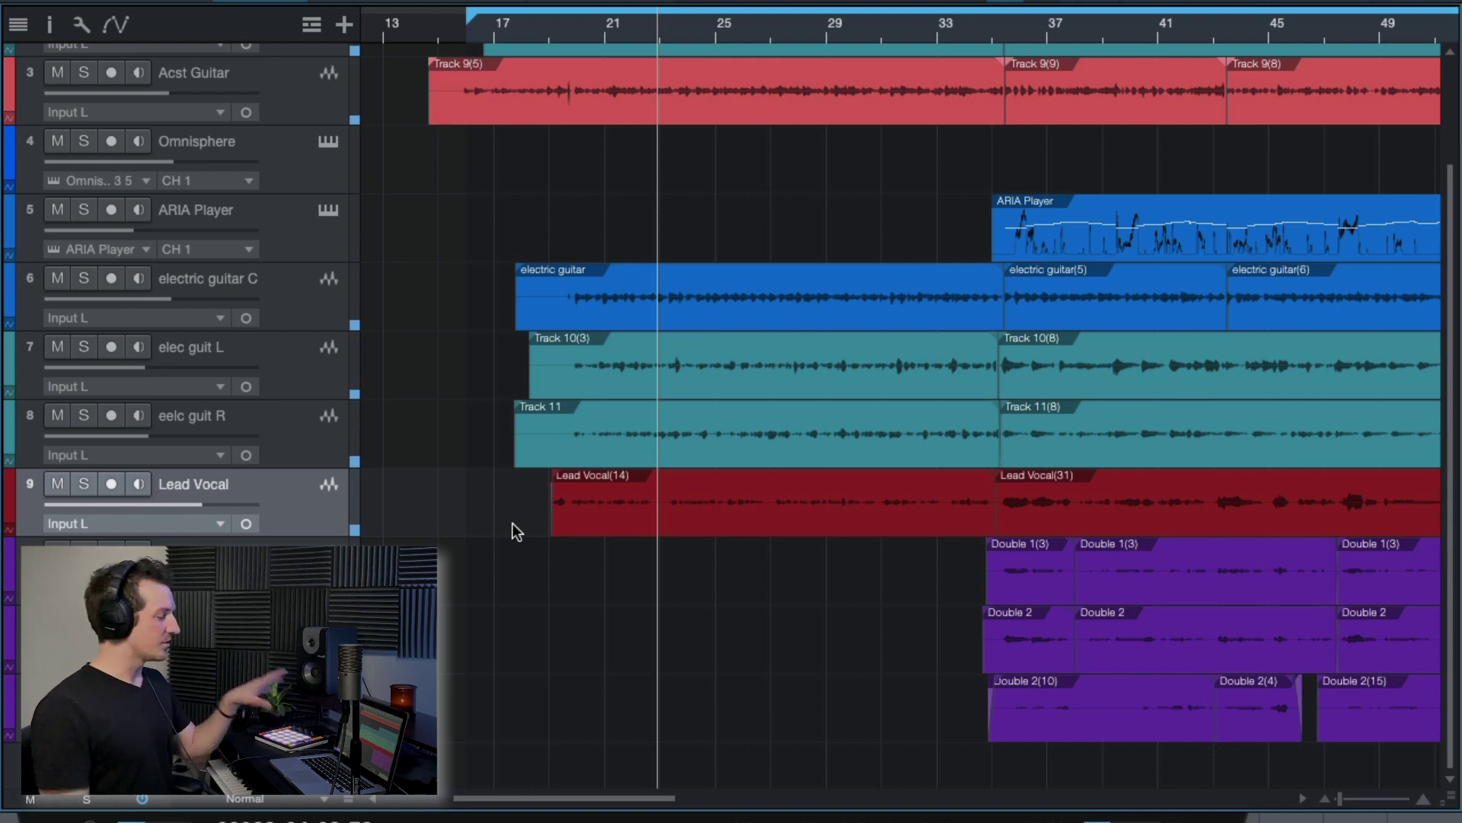
key(space)
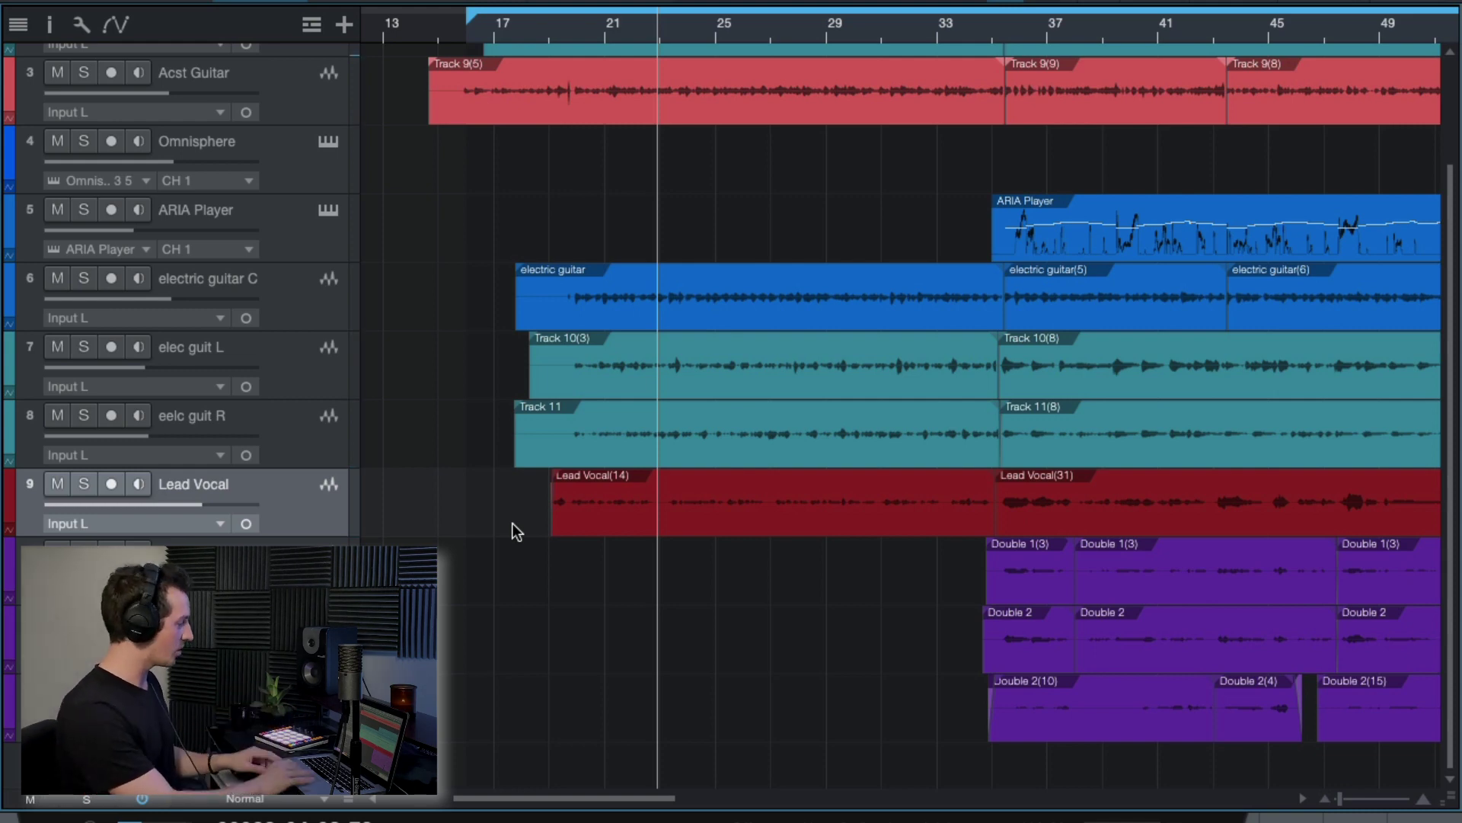
key(F3)
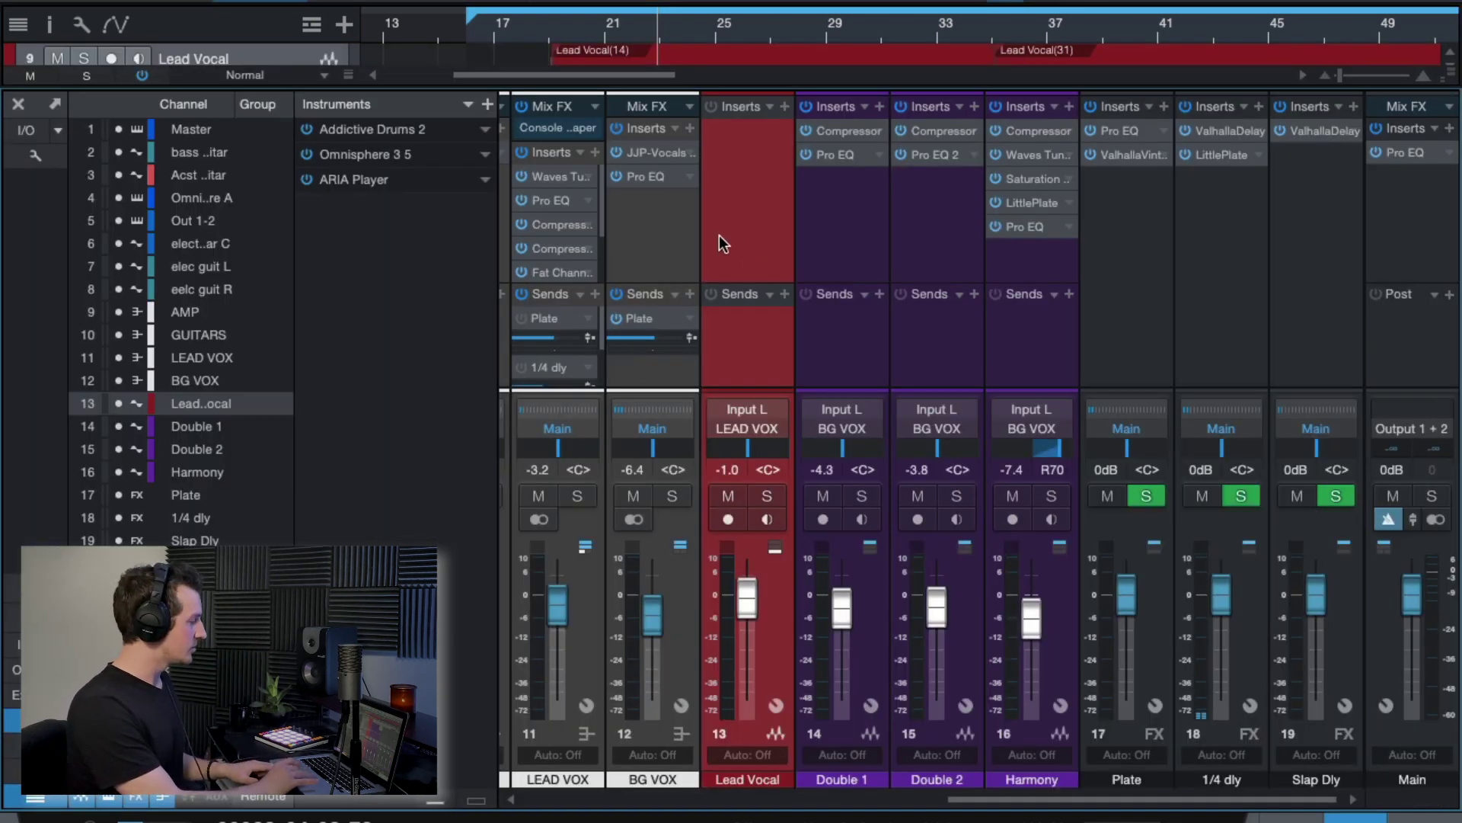
scroll(700, 253, left, 1)
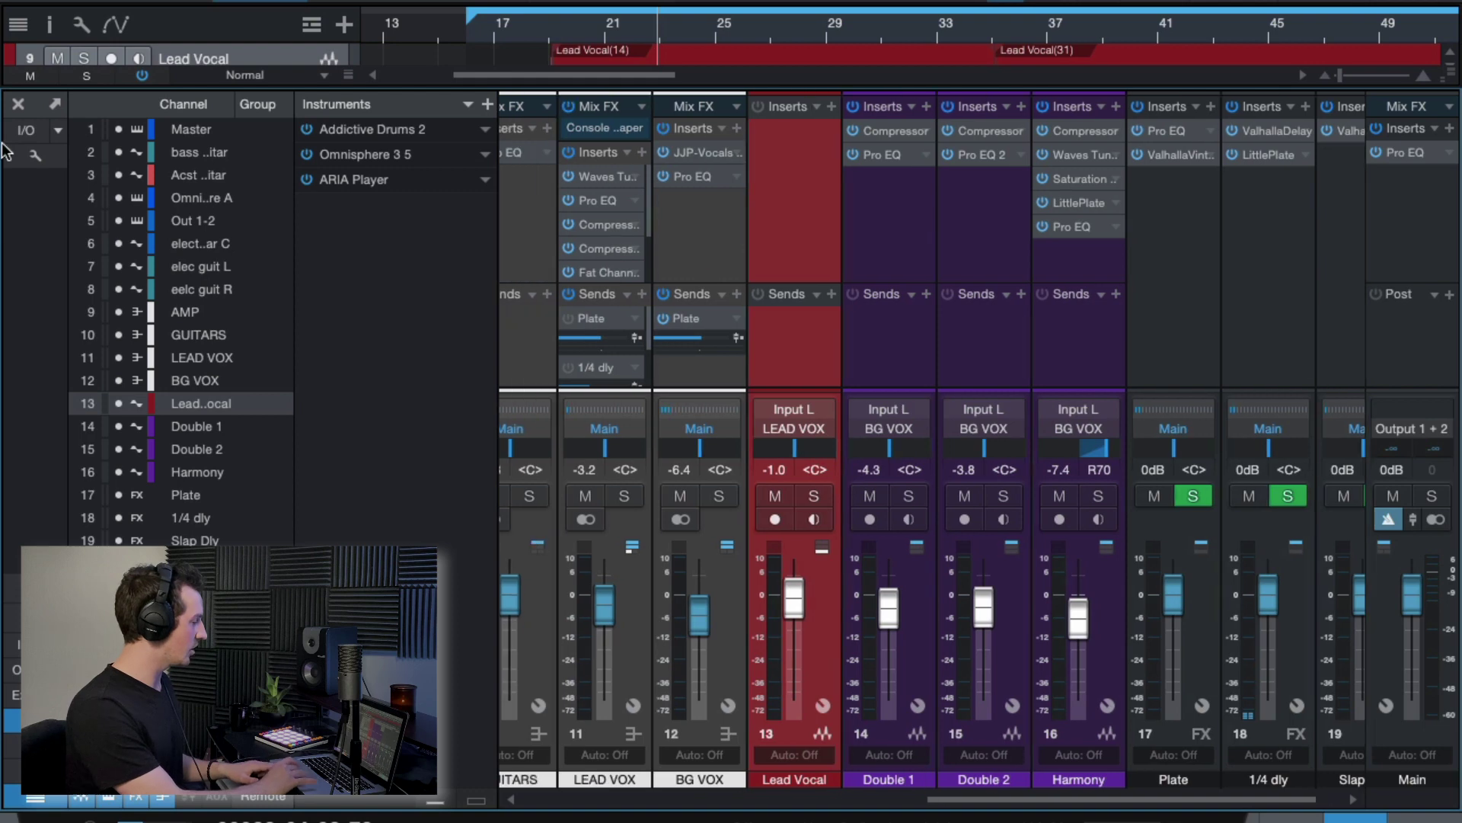
click(568, 153)
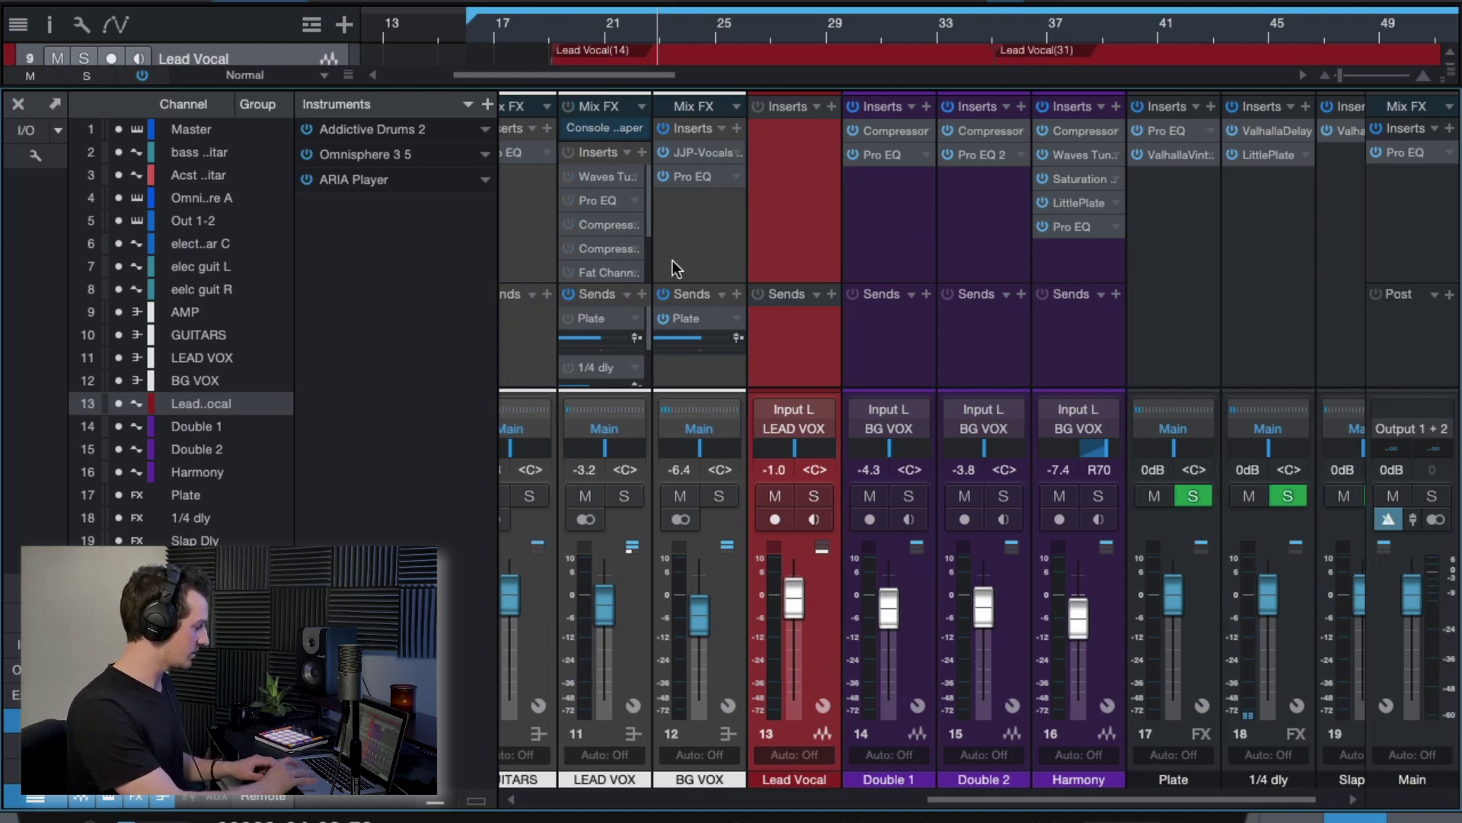
Back in the arrangement, raise the Lead Vocal track volume and stop playback.
click(19, 106)
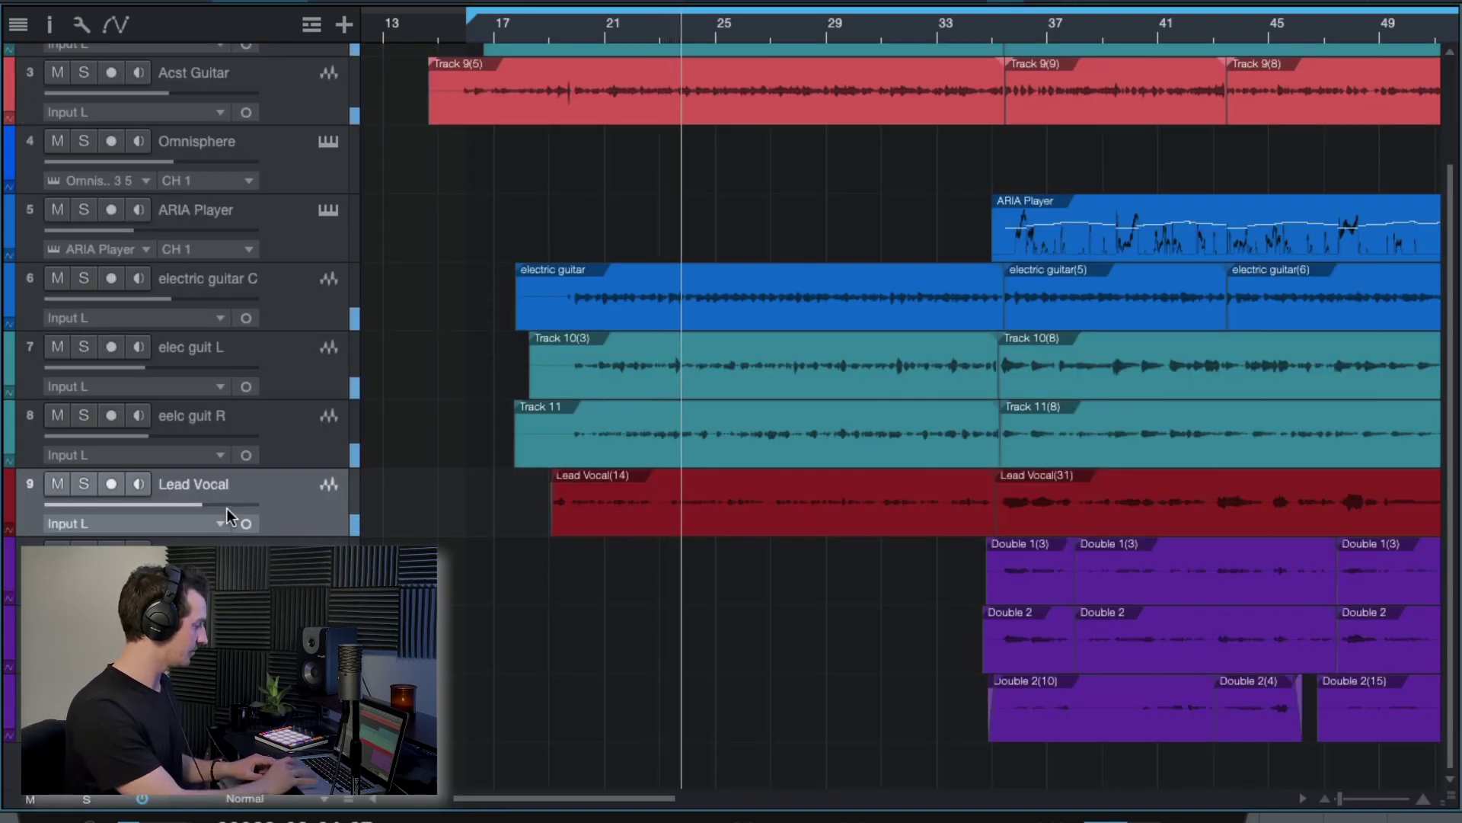
drag(227, 508, 246, 511)
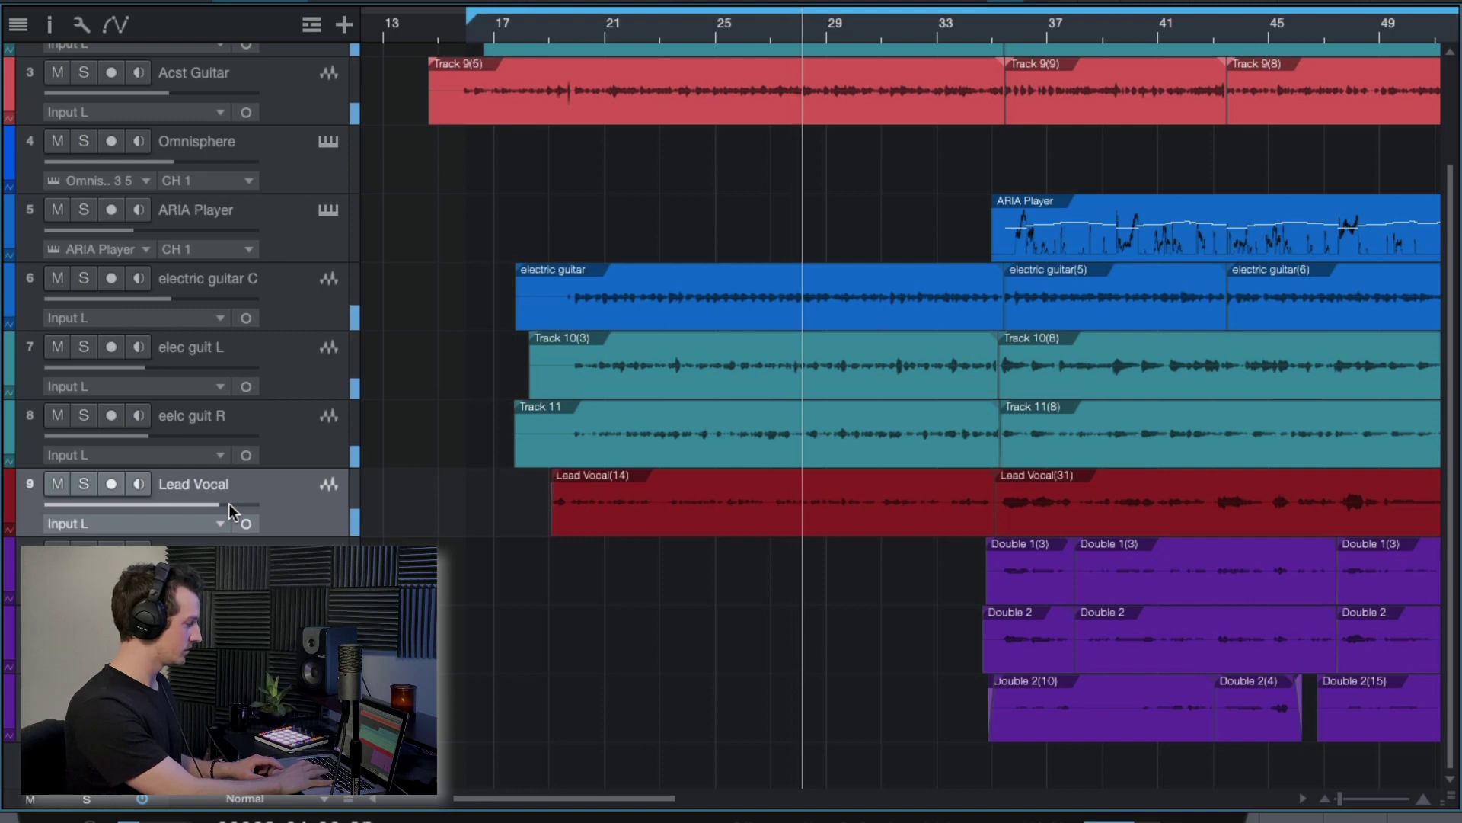
key(space)
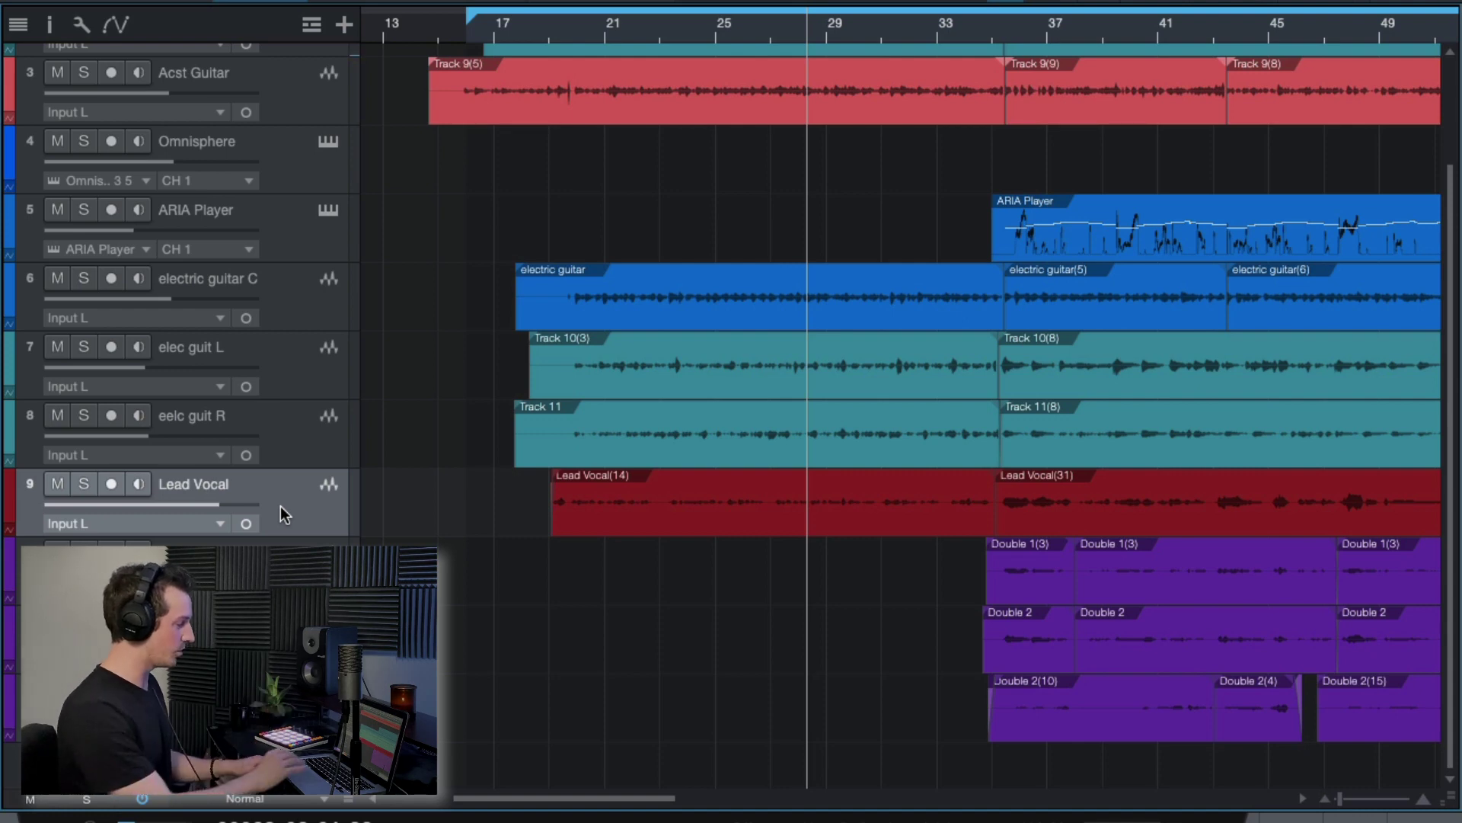
Show the Console during playback and select the LEAD VOX bus and Lead Vocal channels.
key(F3)
key(space)
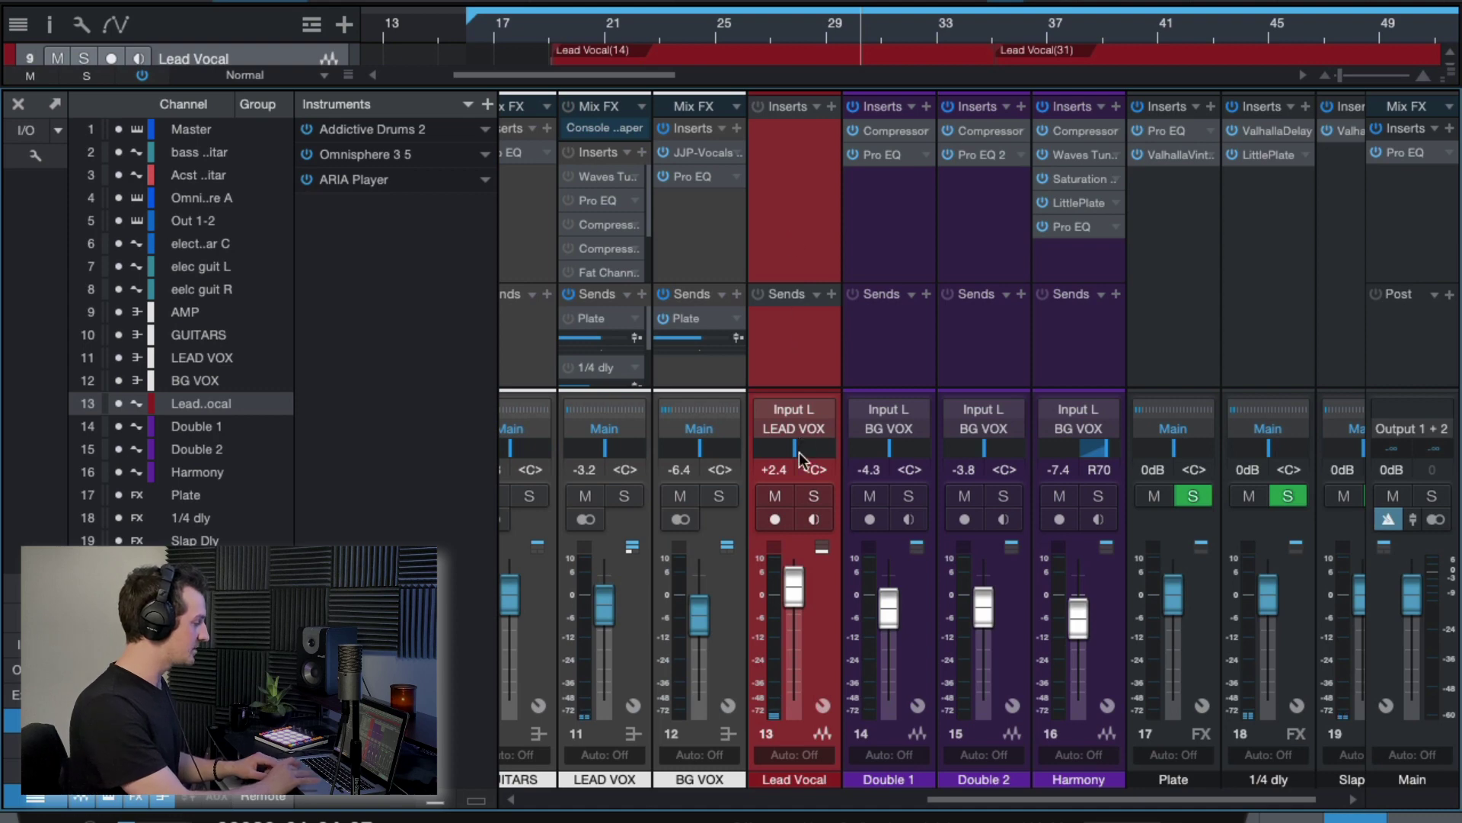
click(633, 639)
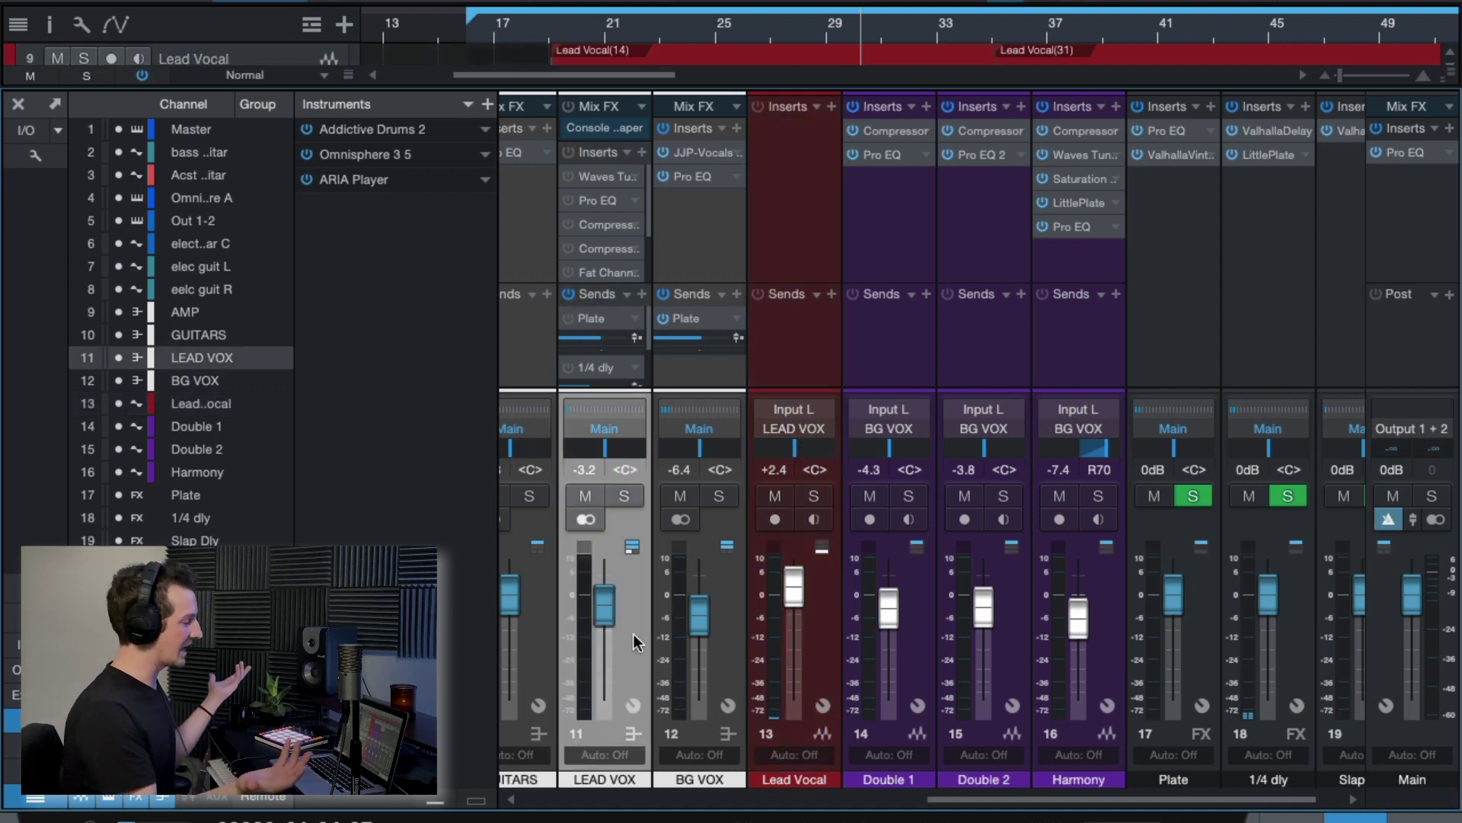
click(795, 204)
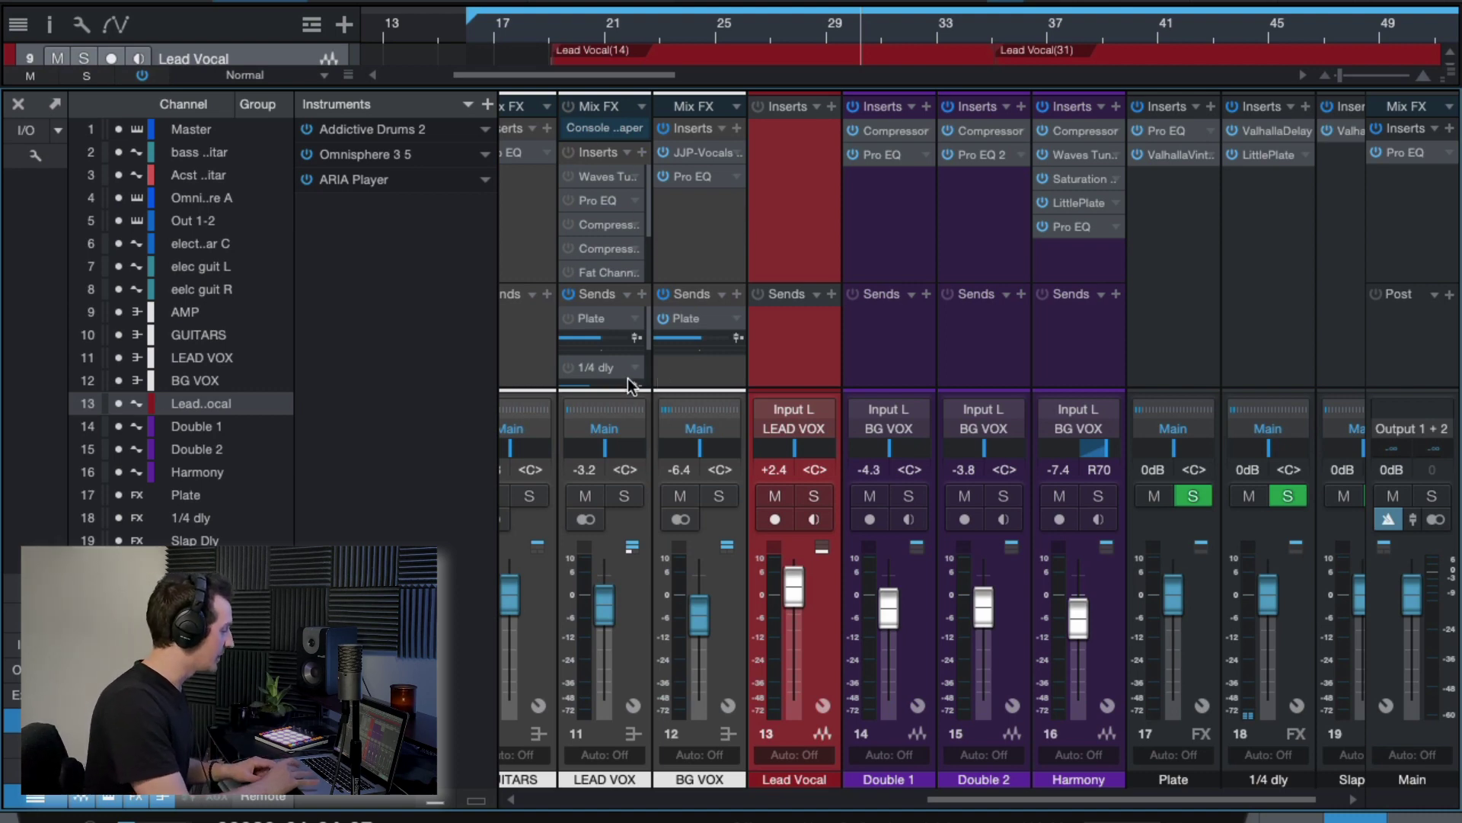
click(634, 624)
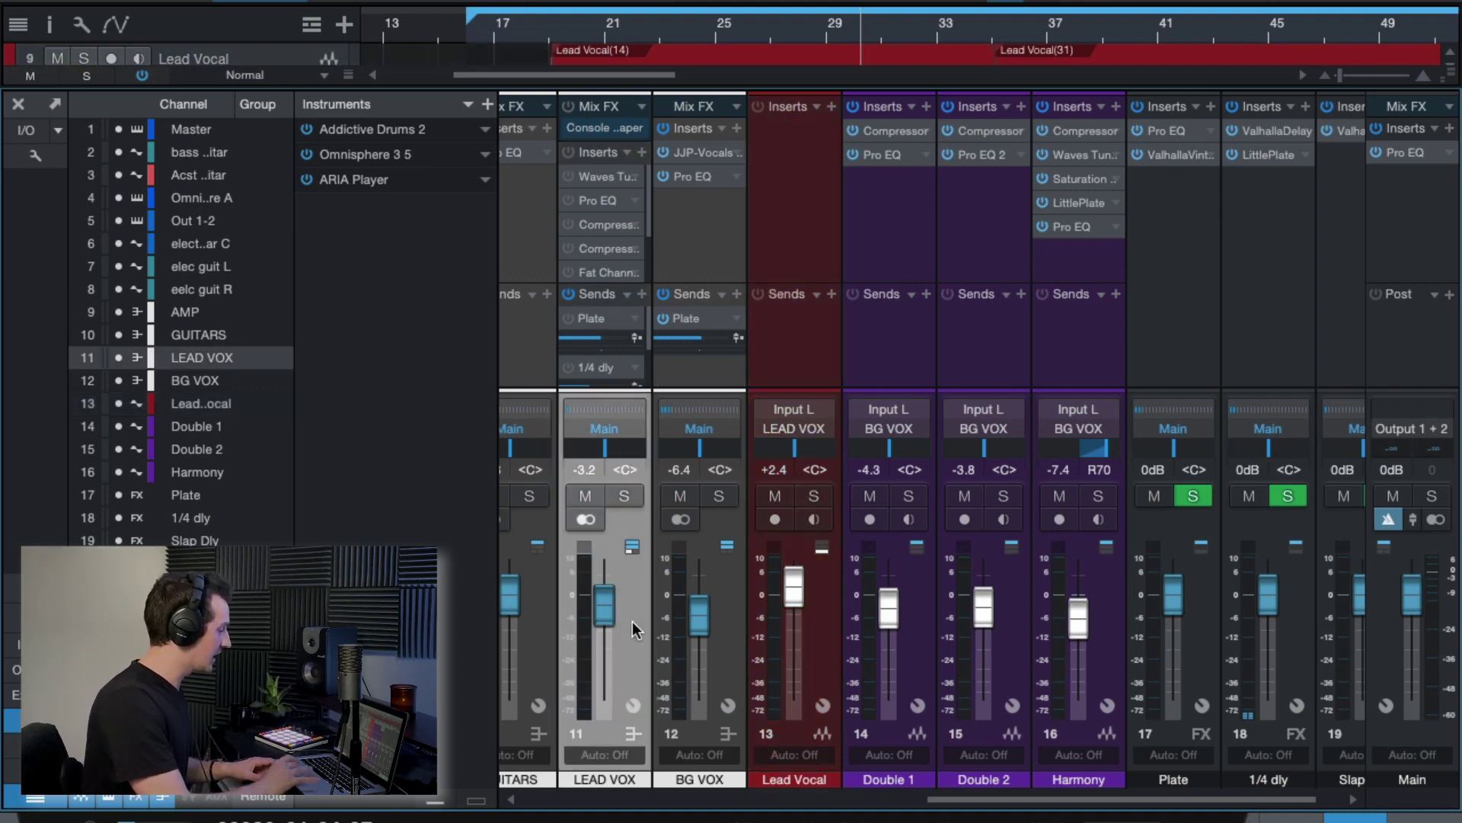
click(593, 129)
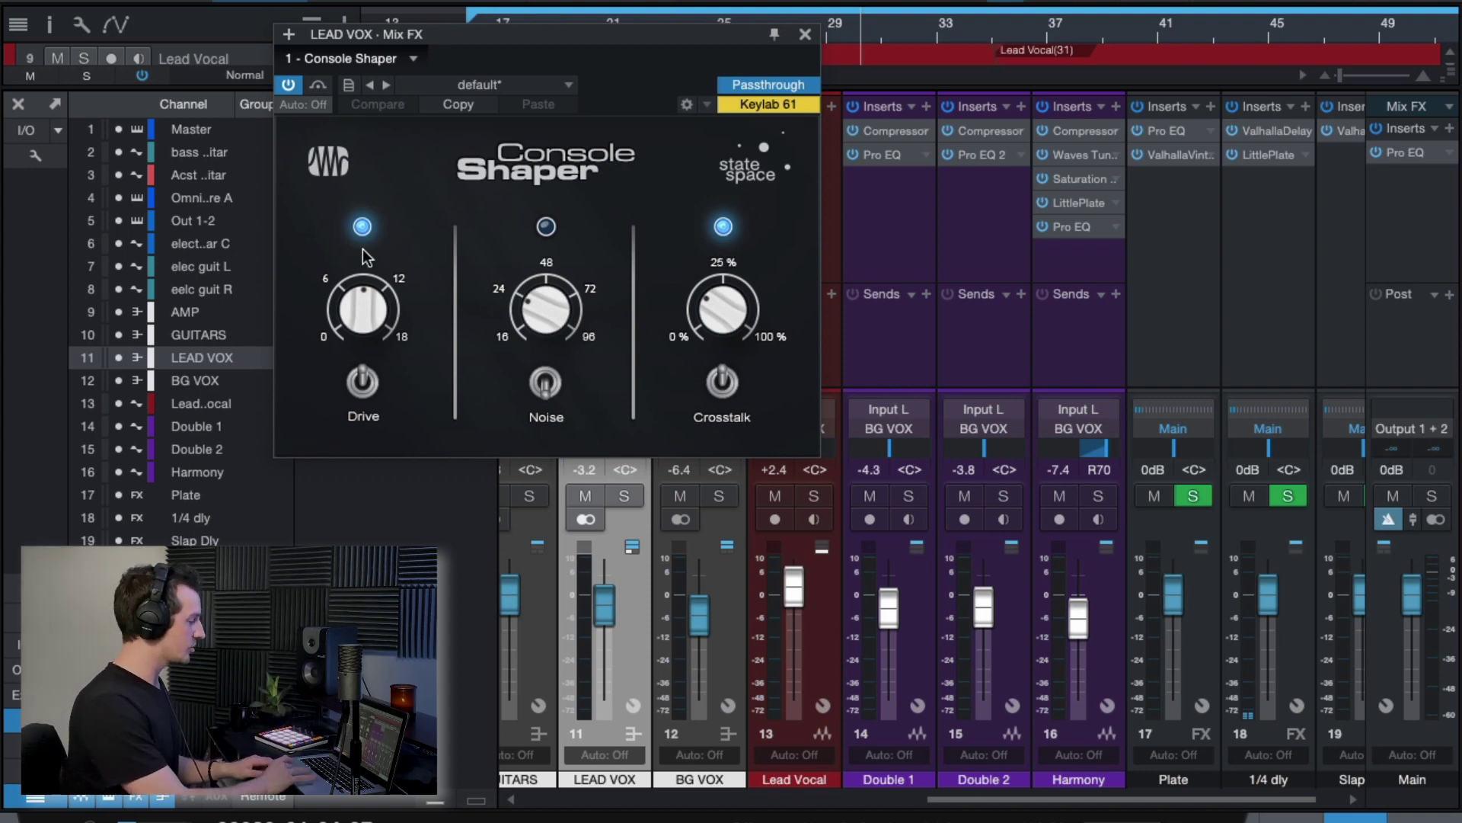
click(805, 34)
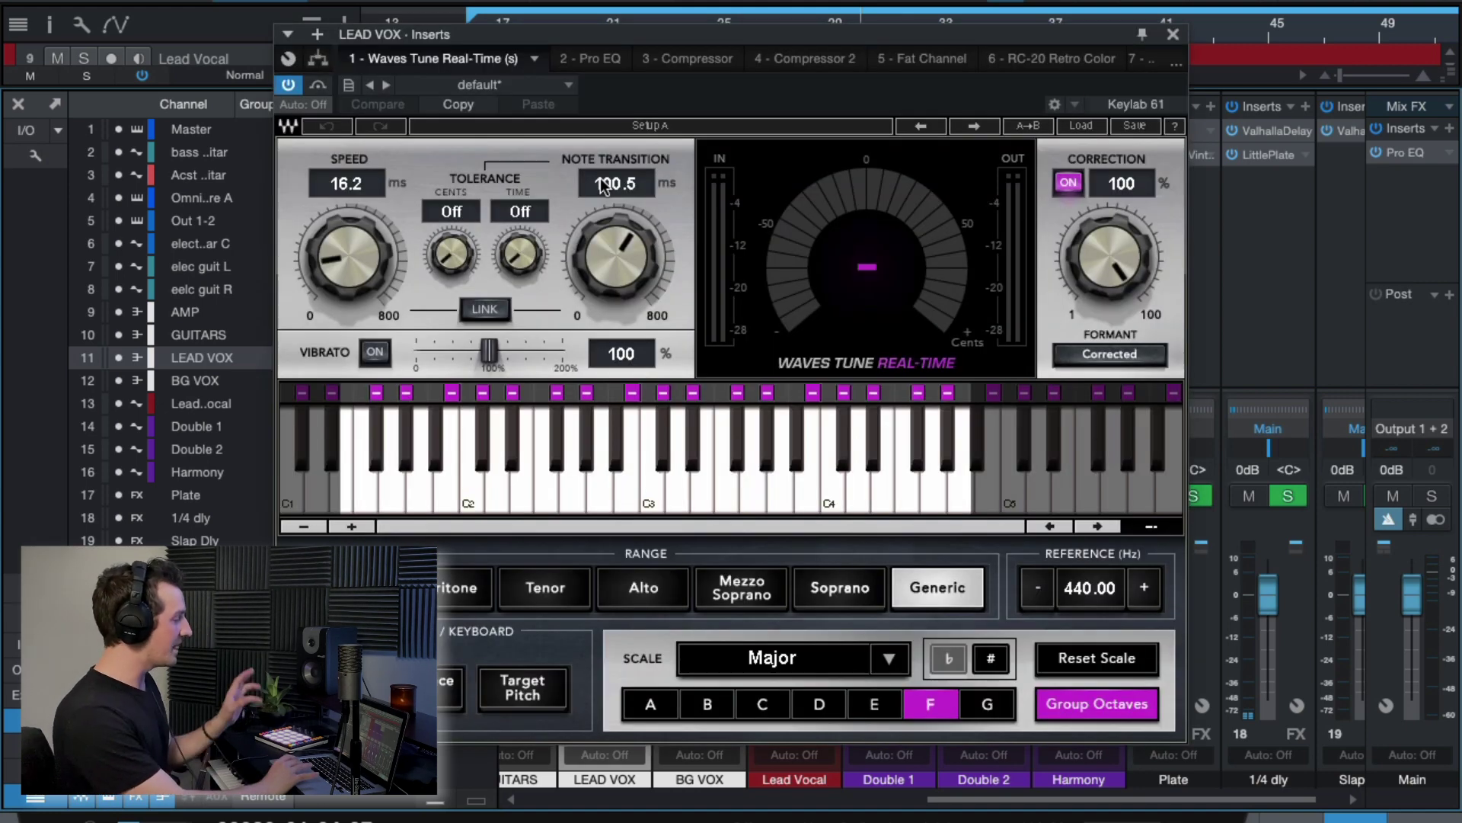
click(600, 177)
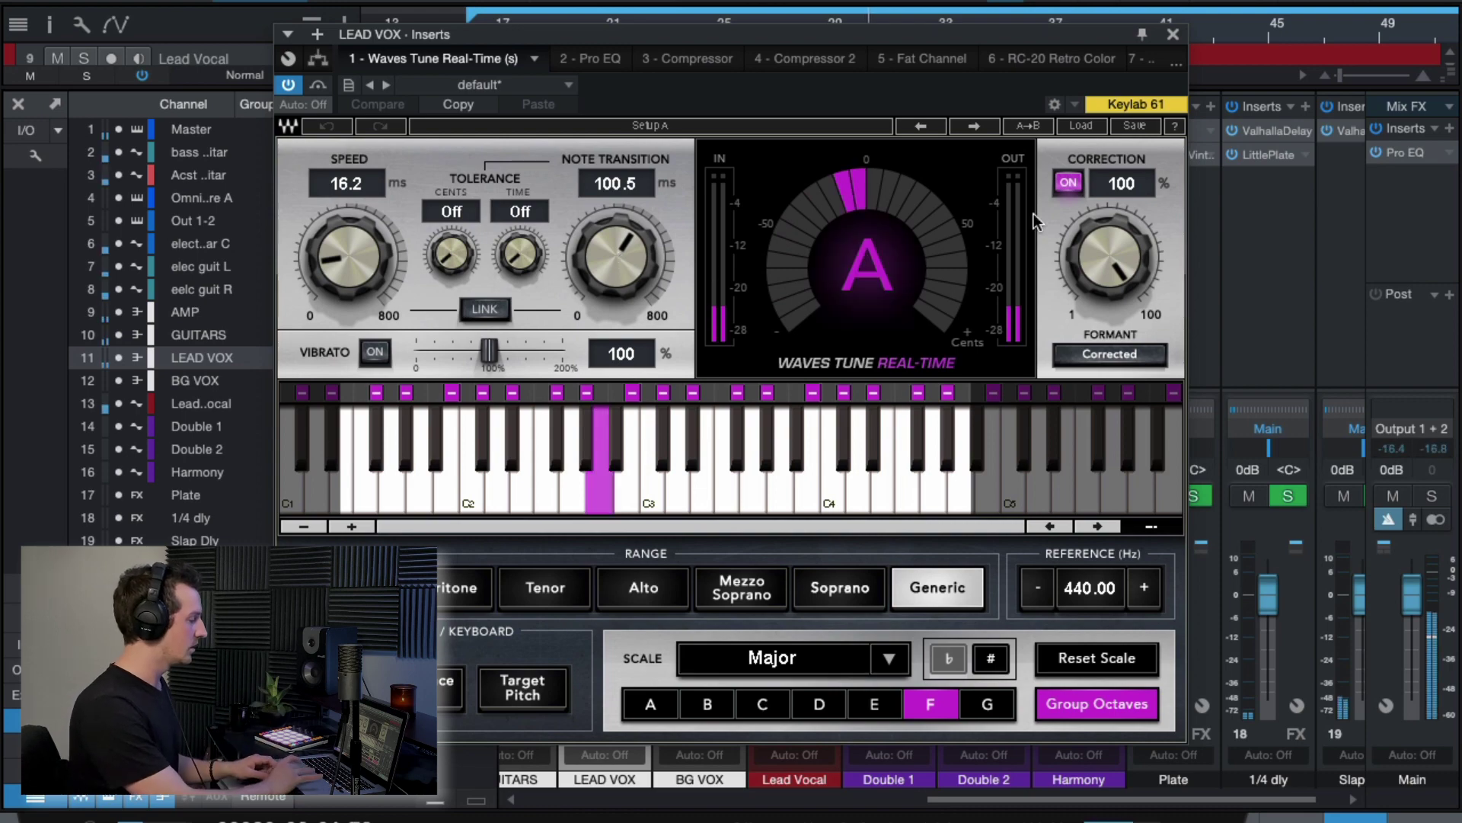
click(1174, 35)
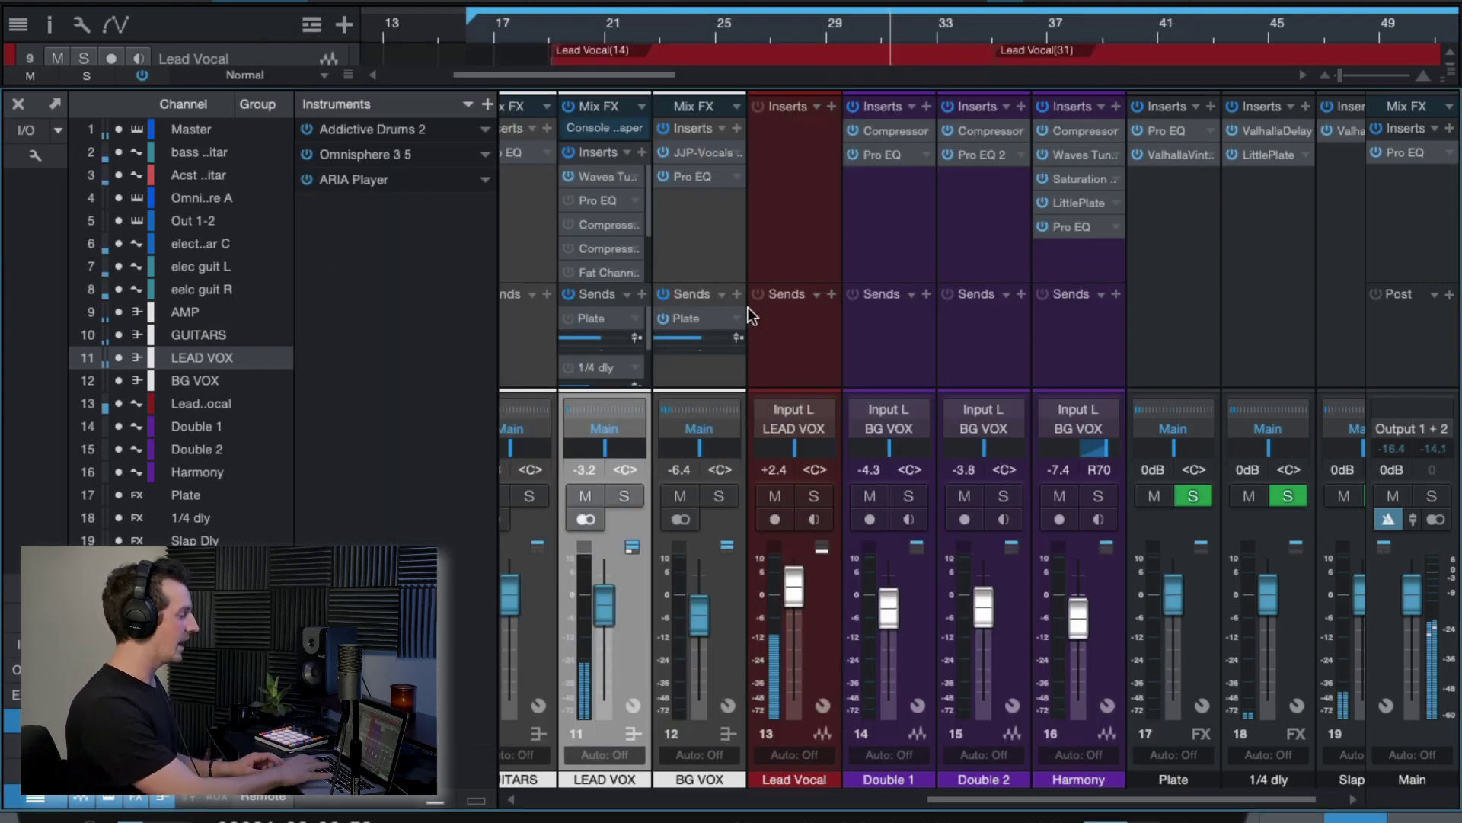
Open the LEAD VOX Pro EQ² editor and select its HMF band.
click(588, 202)
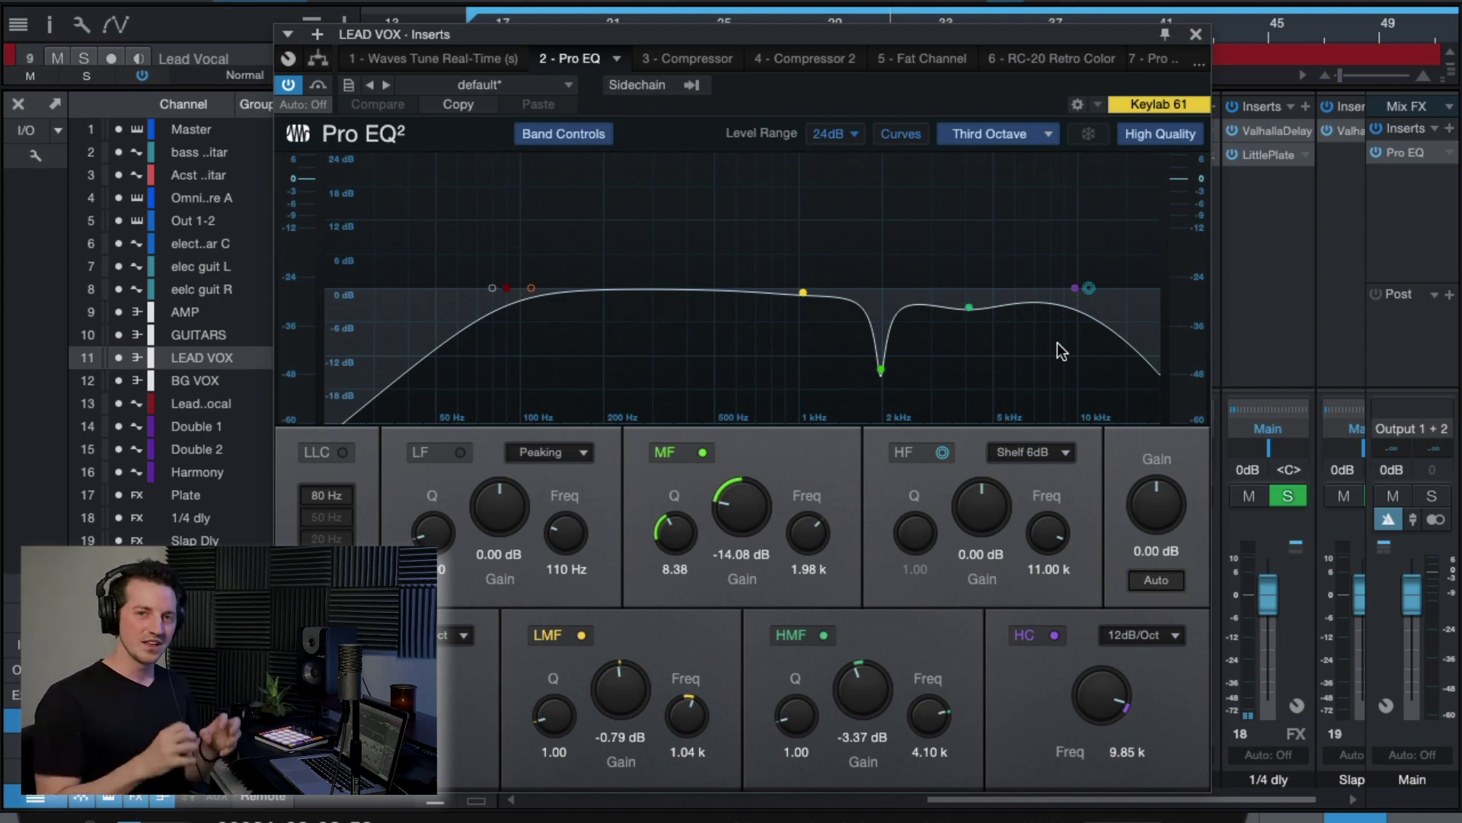
click(969, 307)
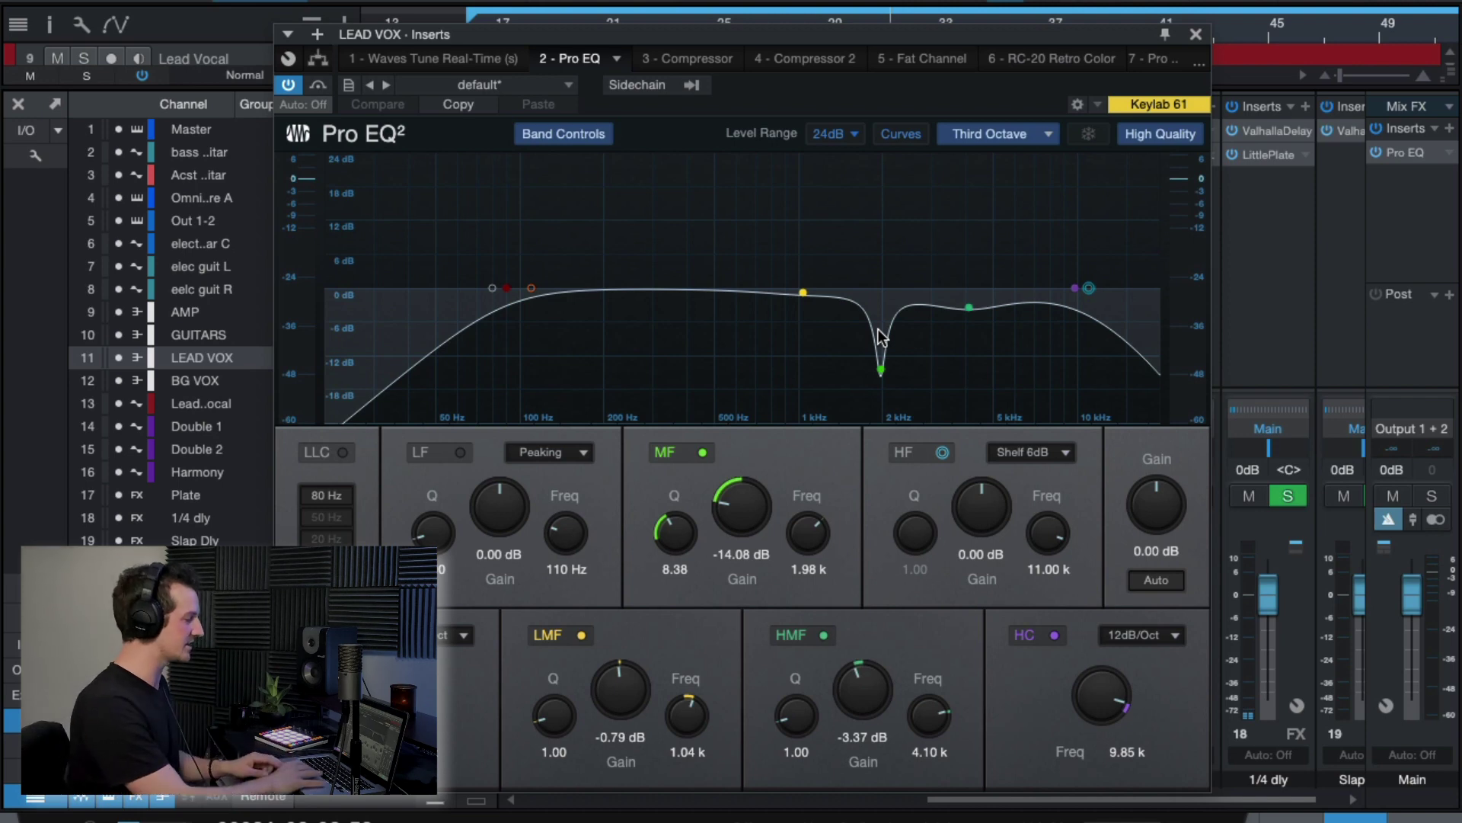
Audition the 1.98 kHz MF notch with a full boost, then return it to a -14.40 dB cut.
click(880, 368)
key(space)
drag(754, 497, 751, 235)
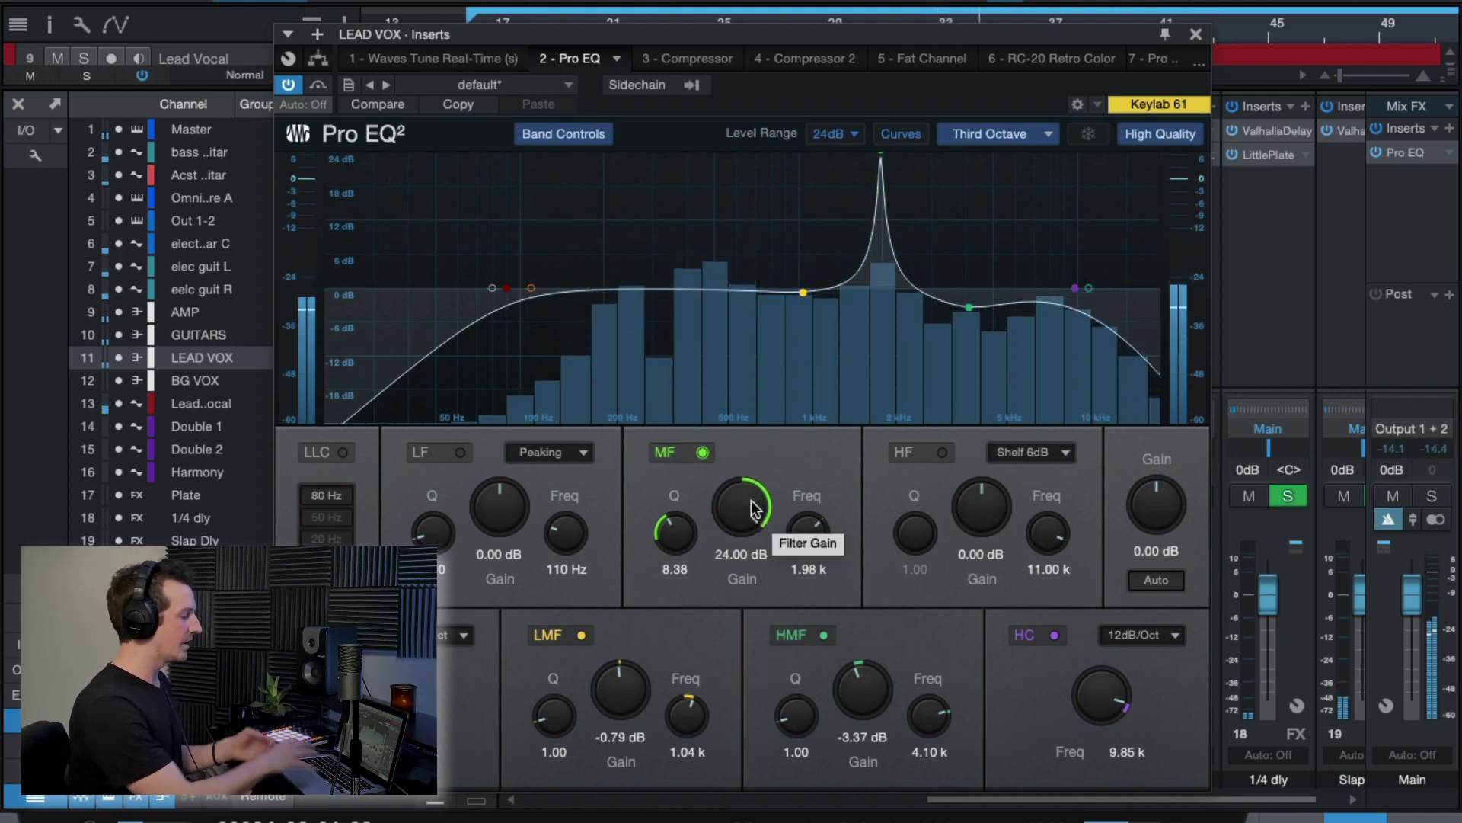
key(space)
drag(751, 508, 750, 558)
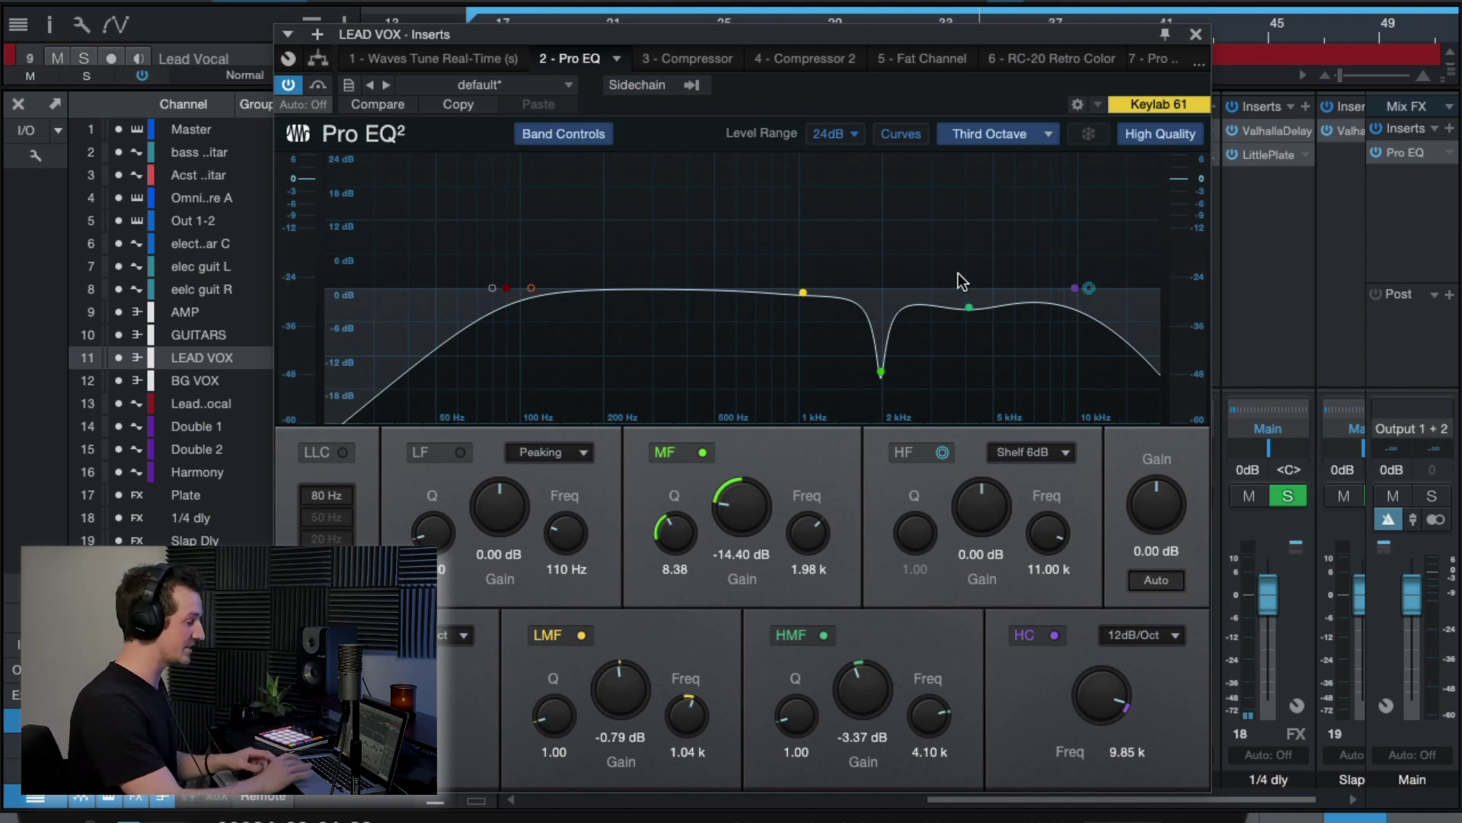
Boost the 4.10 kHz HMF band to 15.83 dB to audition, then set a -4.09 dB cut.
key(space)
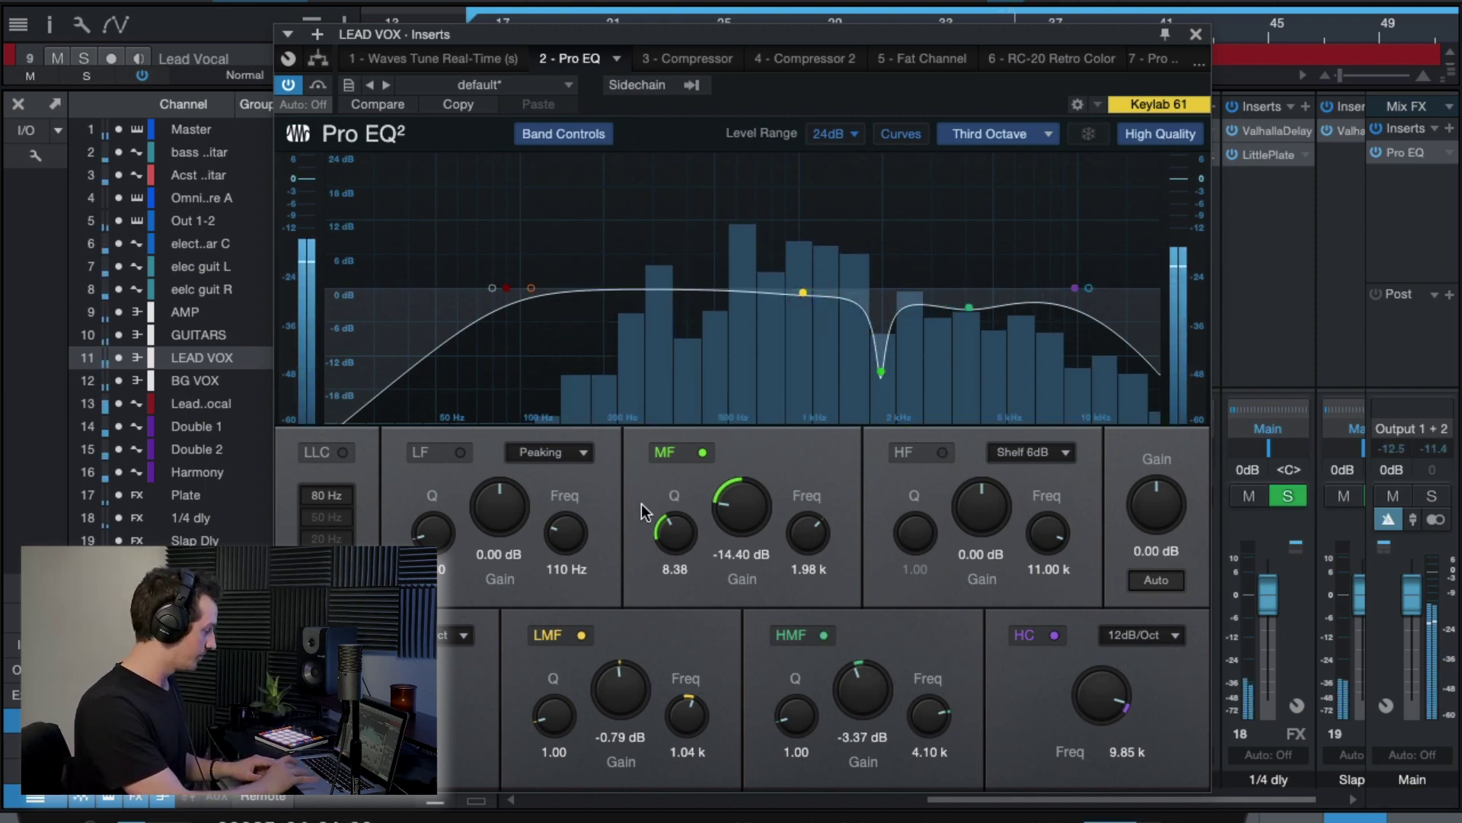
drag(864, 698, 870, 620)
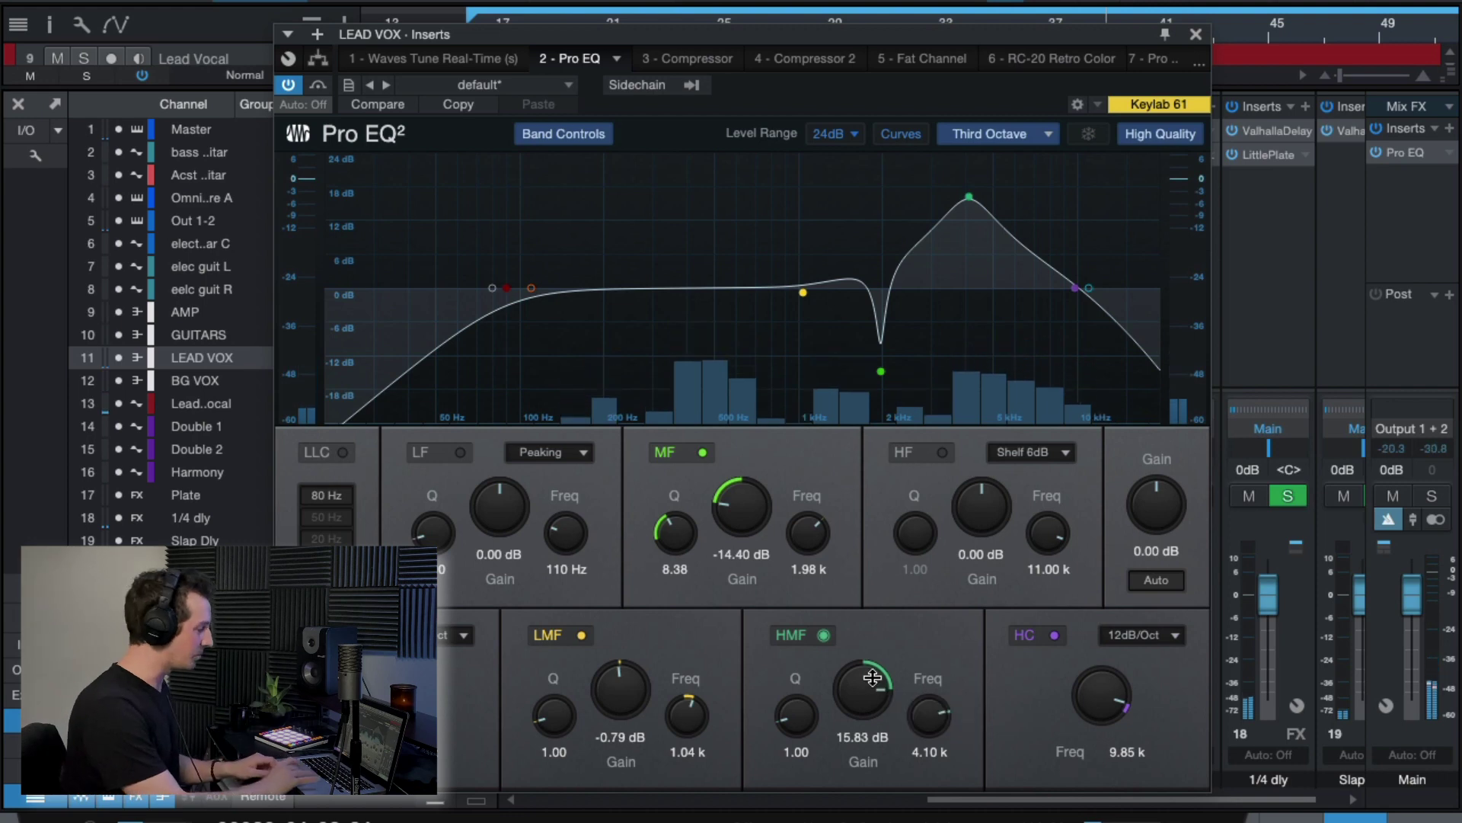
drag(876, 683, 874, 776)
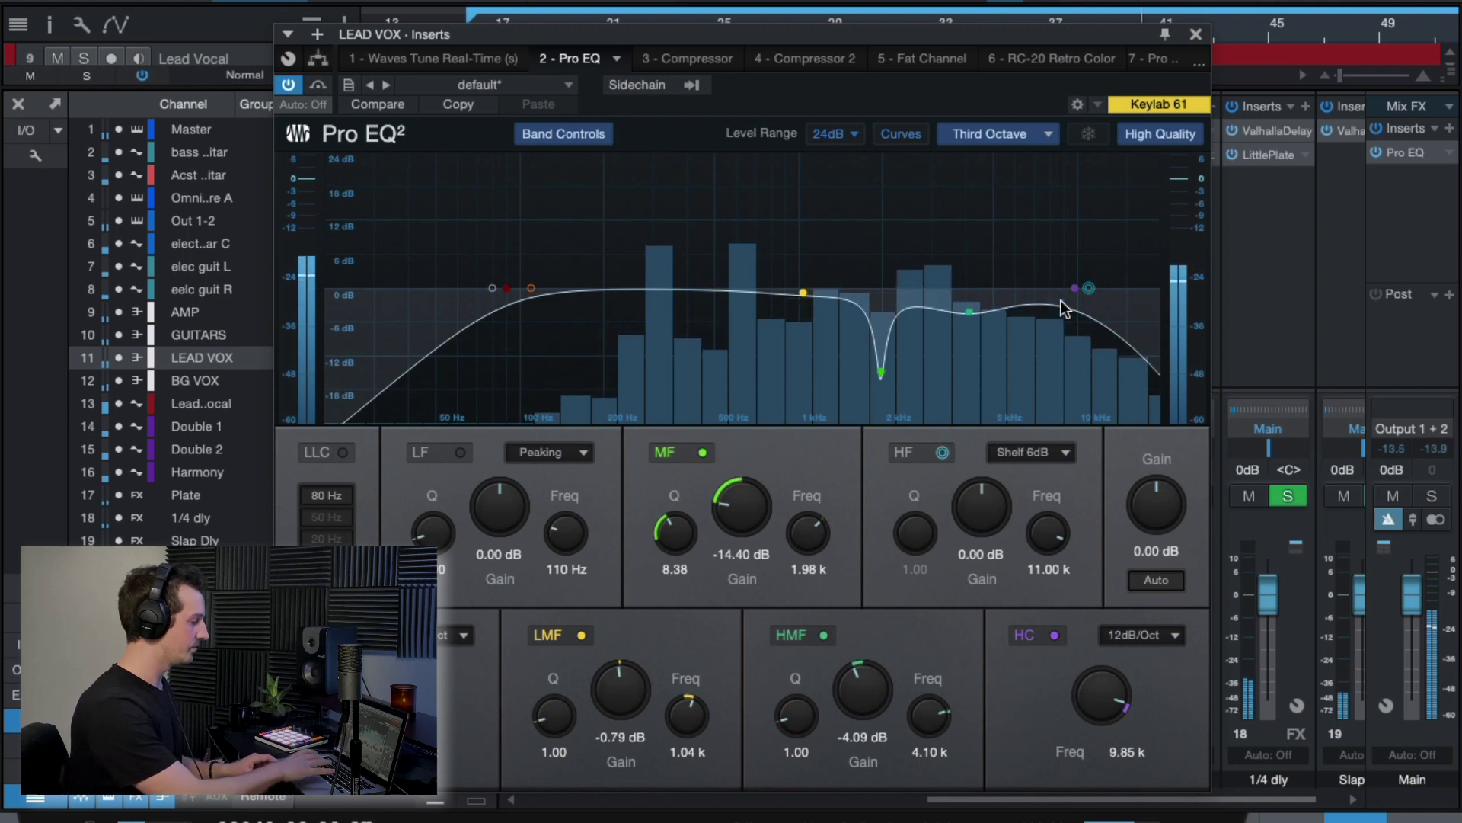
key(space)
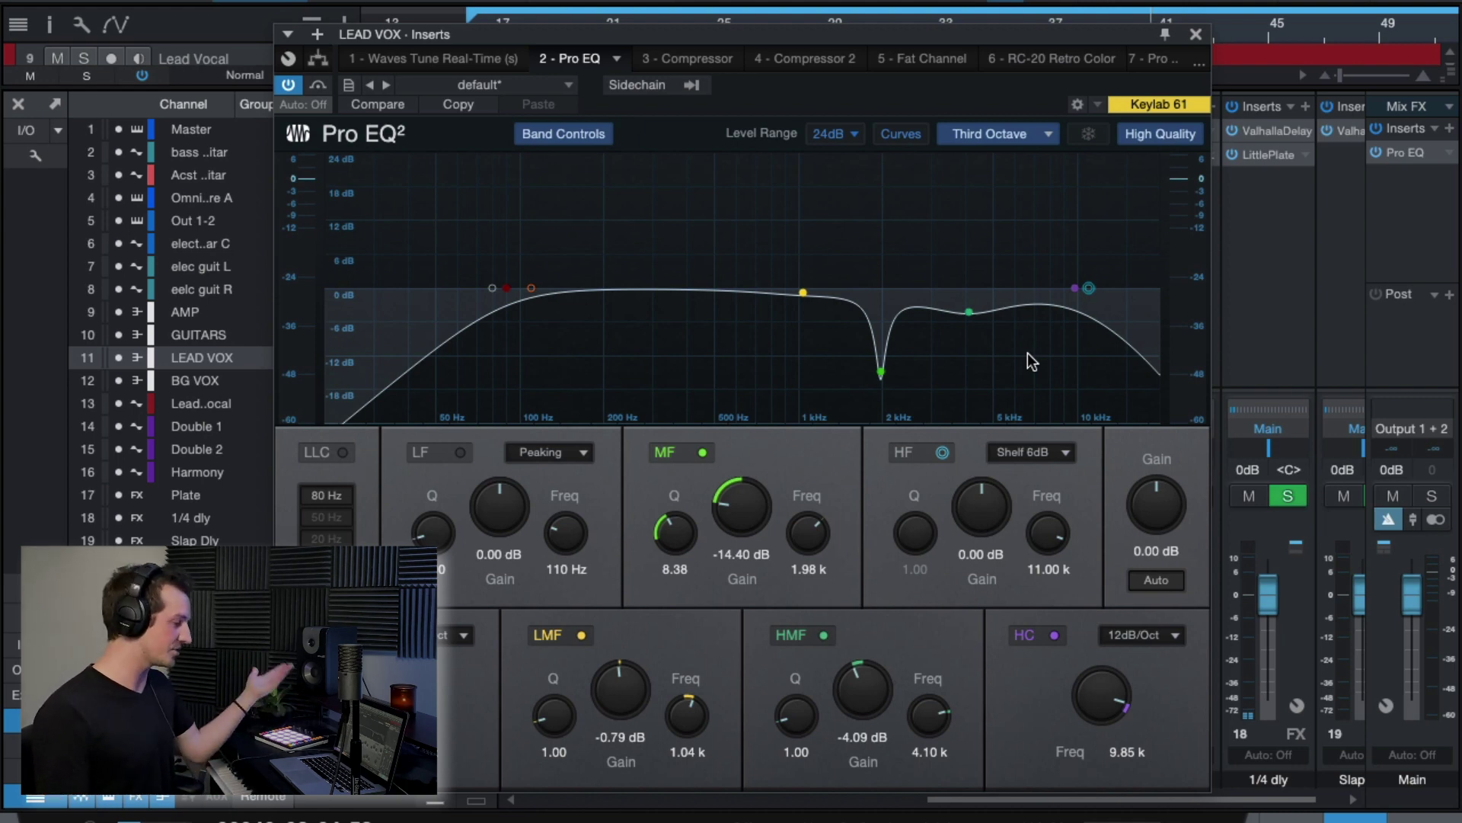
Raise the LEAD VOX EQ high cut to 10.63 kHz and play to hear it.
click(1076, 289)
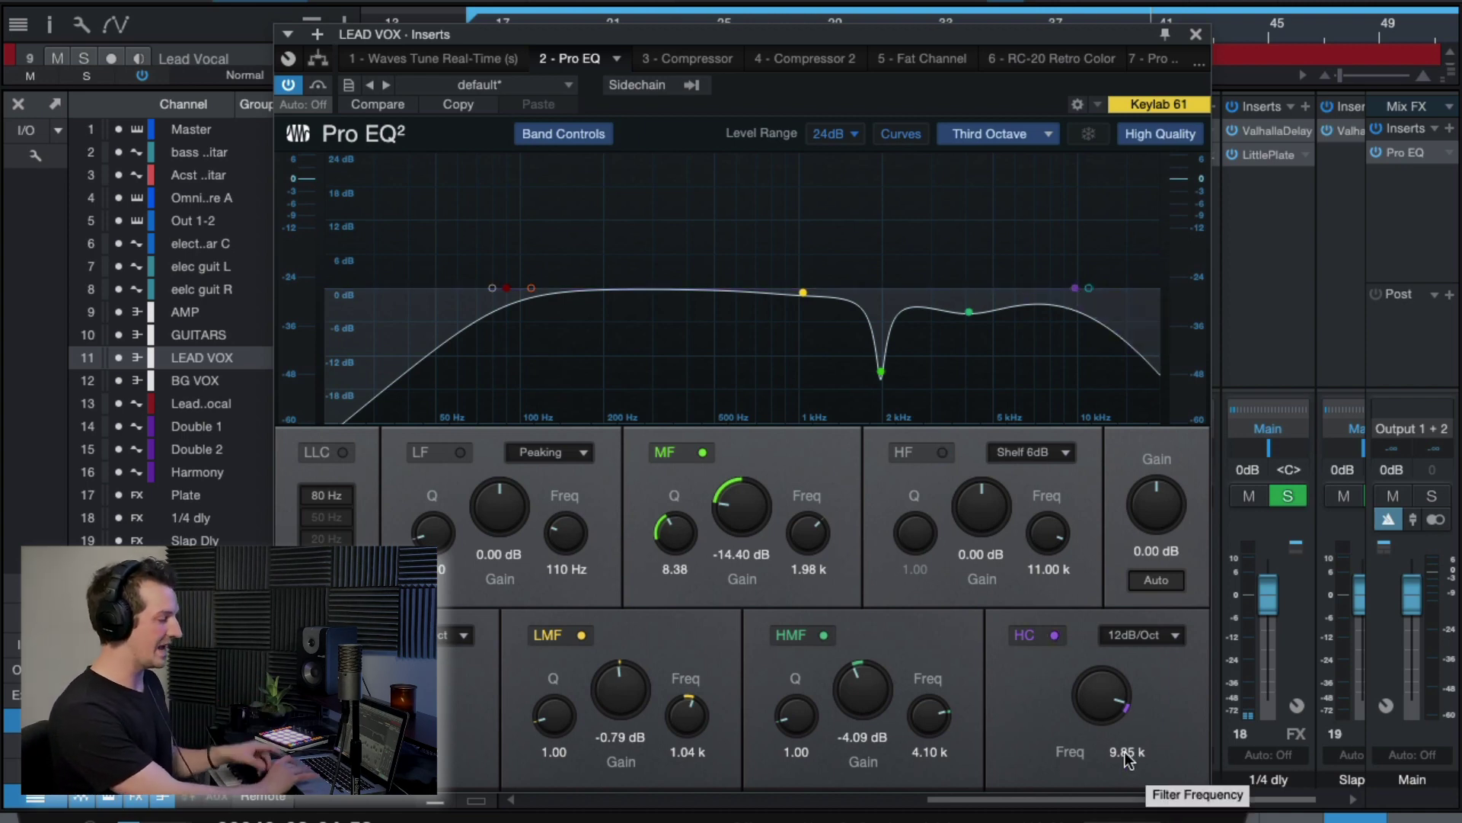
drag(1074, 289, 1127, 288)
key(space)
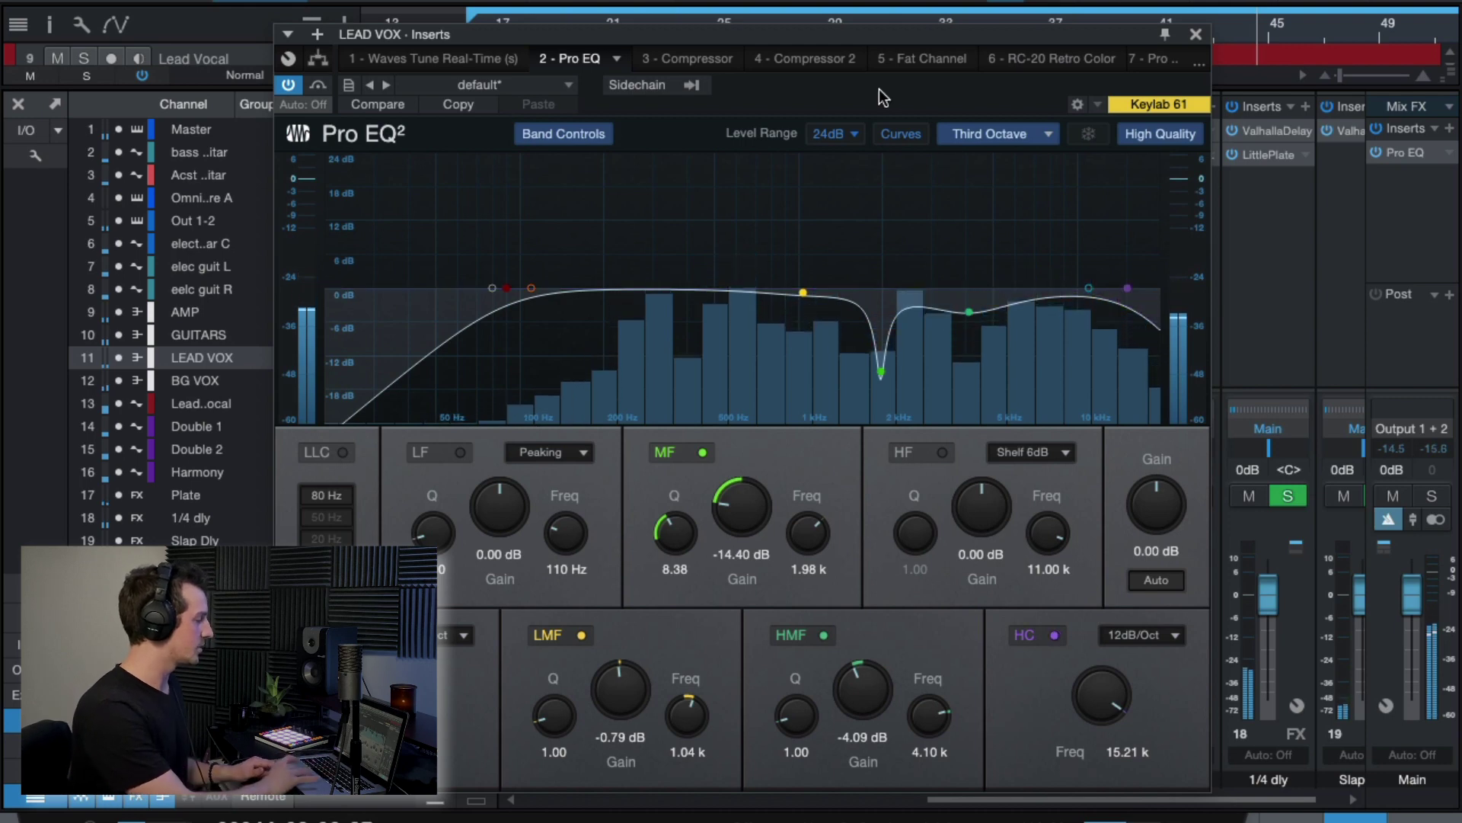
Play from around bar 19 and lower the high cut to 8.69 kHz.
drag(874, 38, 875, 123)
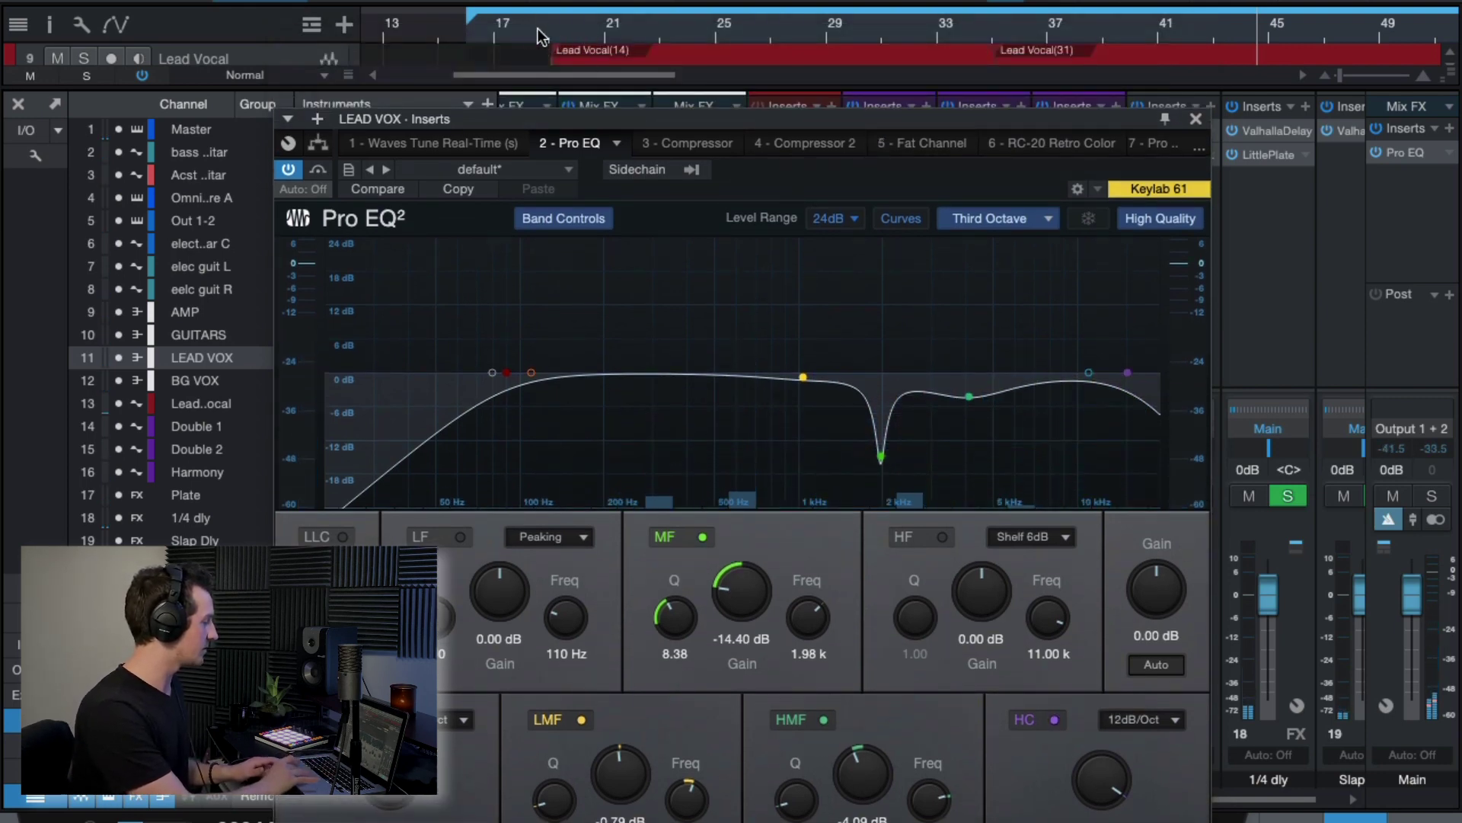
click(551, 29)
key(space)
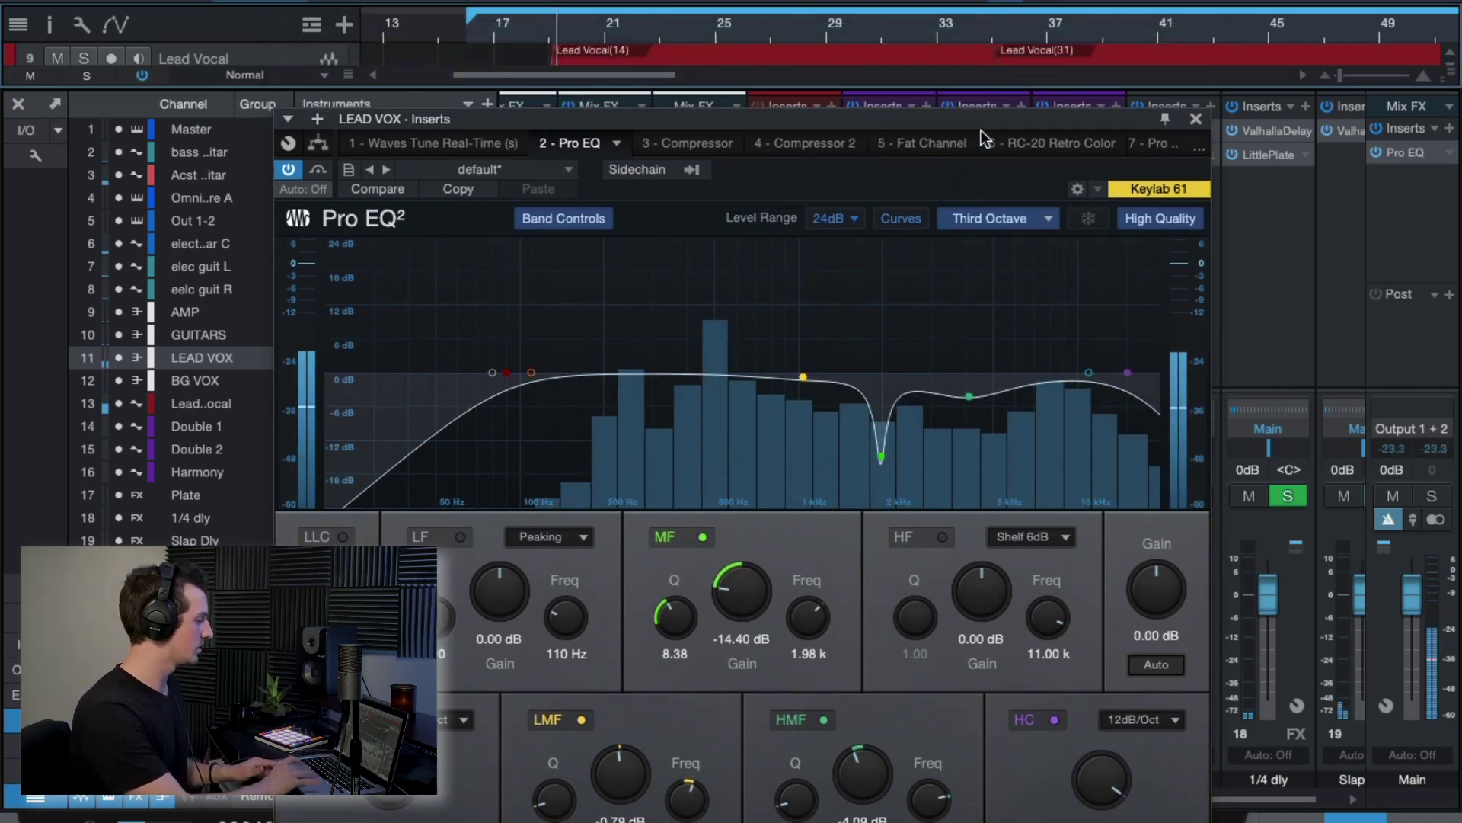
drag(981, 122, 980, 49)
drag(1129, 302, 1096, 312)
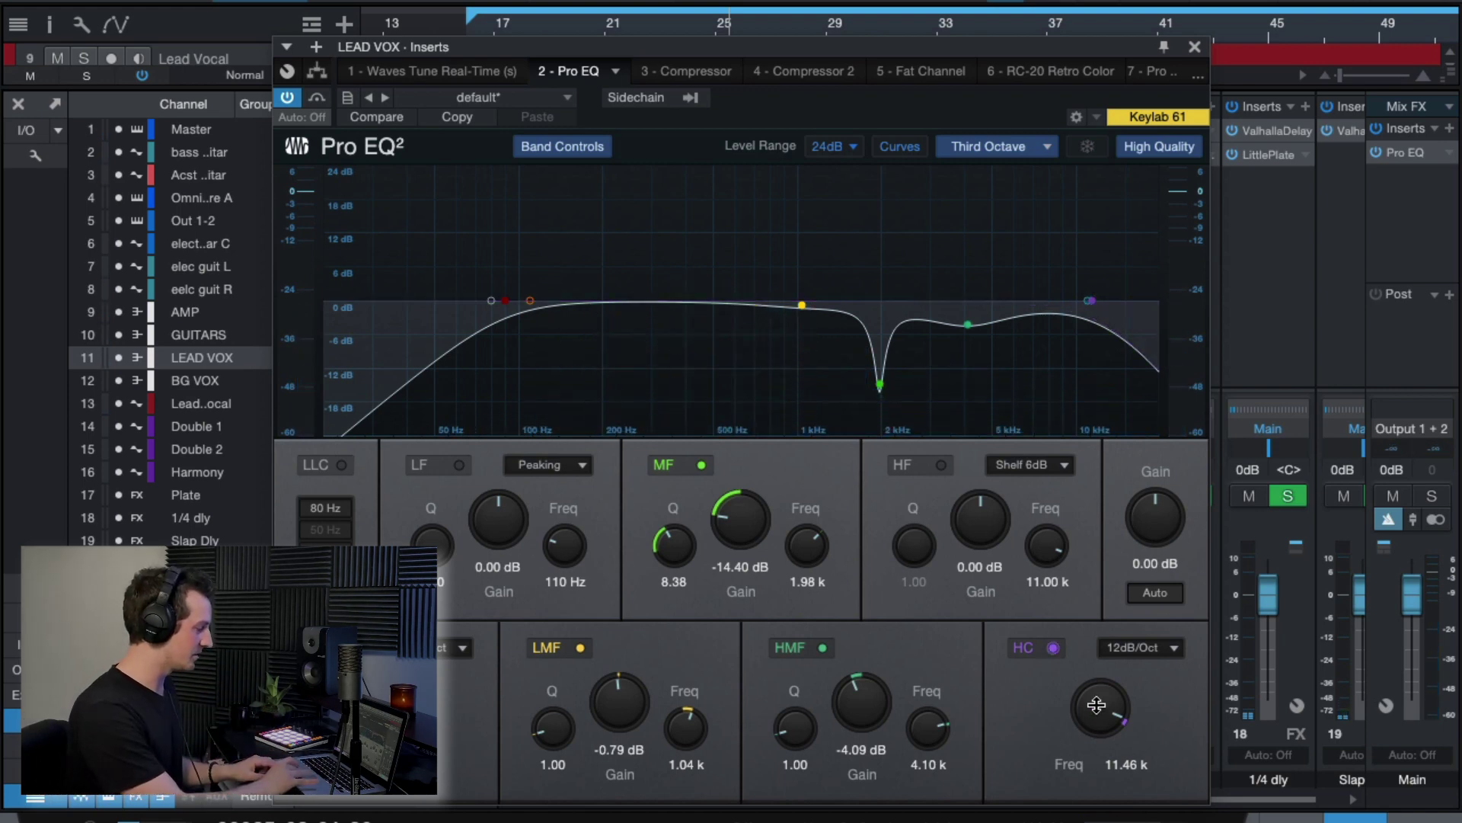
scroll(1097, 714, down, 3)
scroll(1097, 714, down, 2)
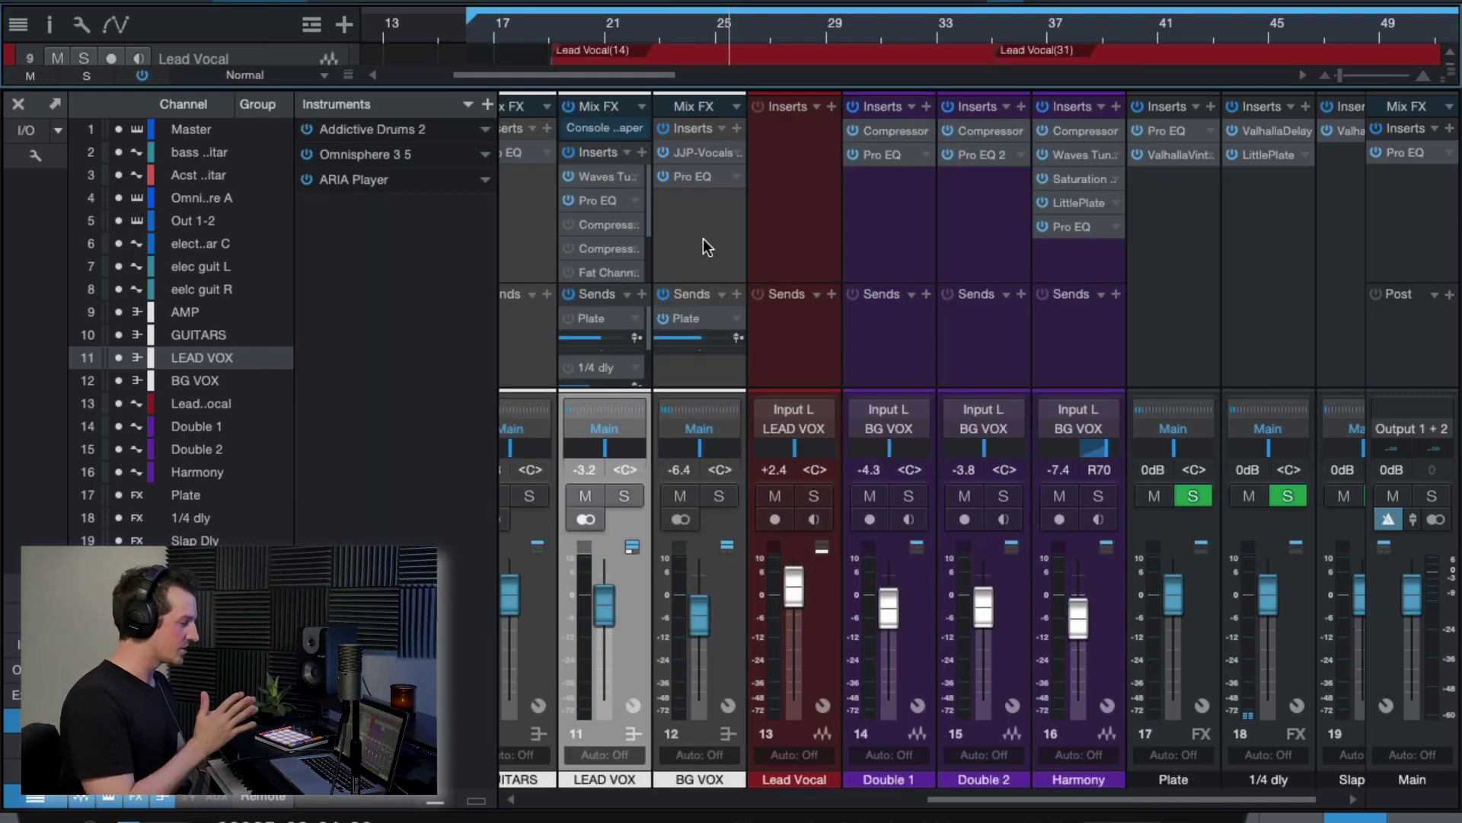
Close the LEAD VOX Pro EQ editor.
click(1195, 46)
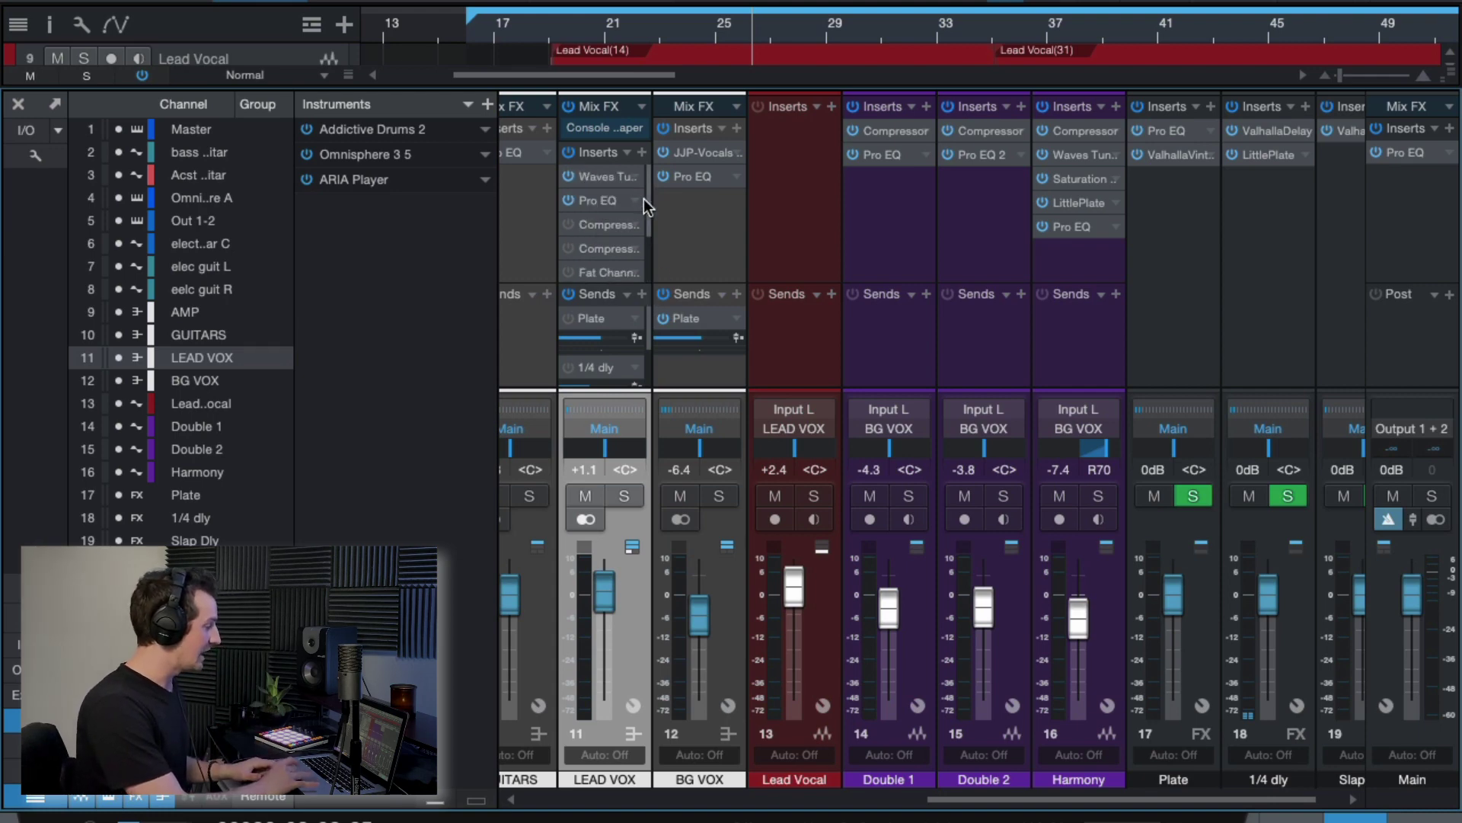
Scroll the LEAD VOX insert list and power on the first Compressor.
drag(643, 198, 643, 208)
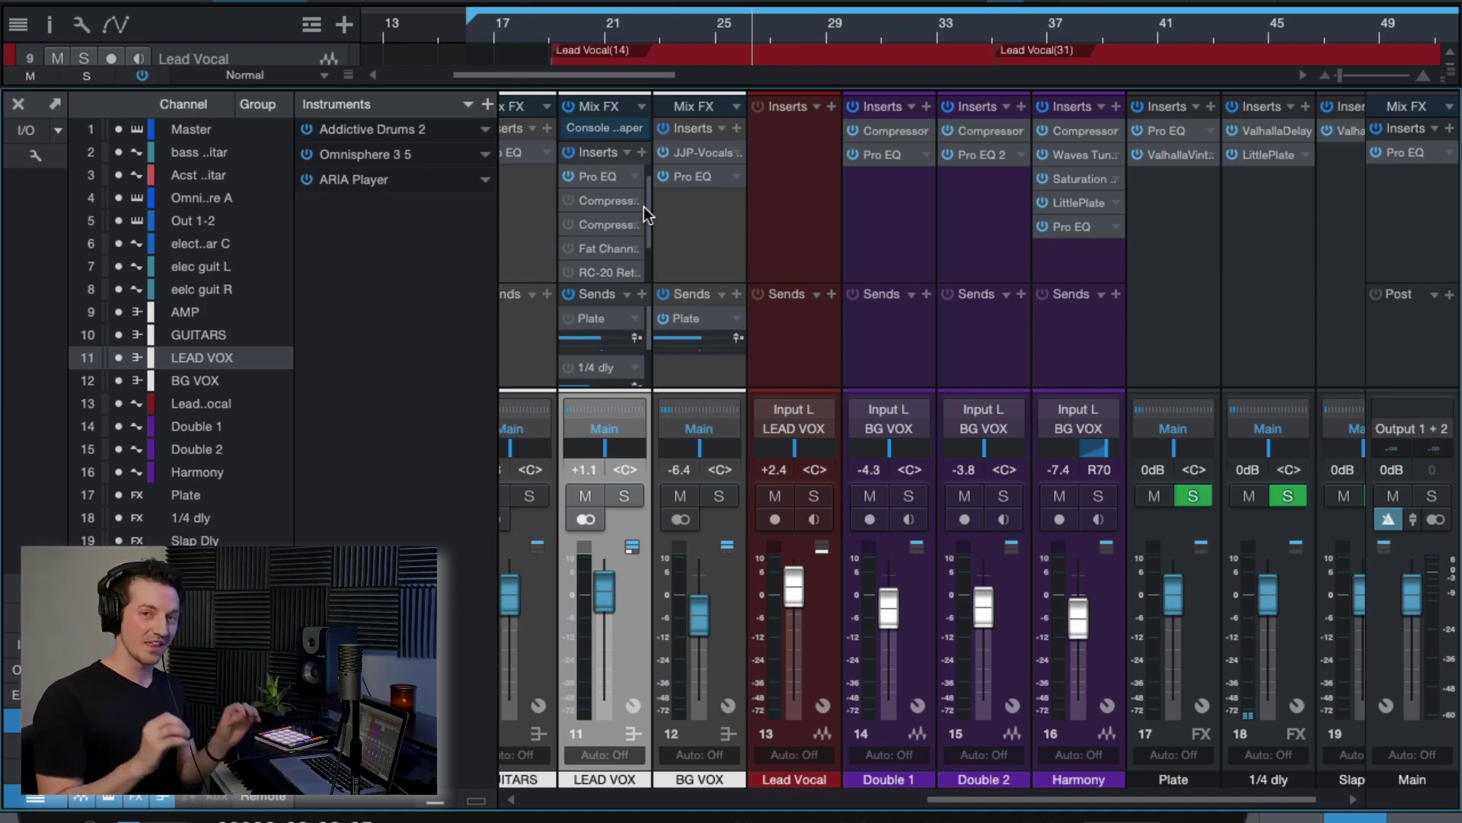
click(569, 200)
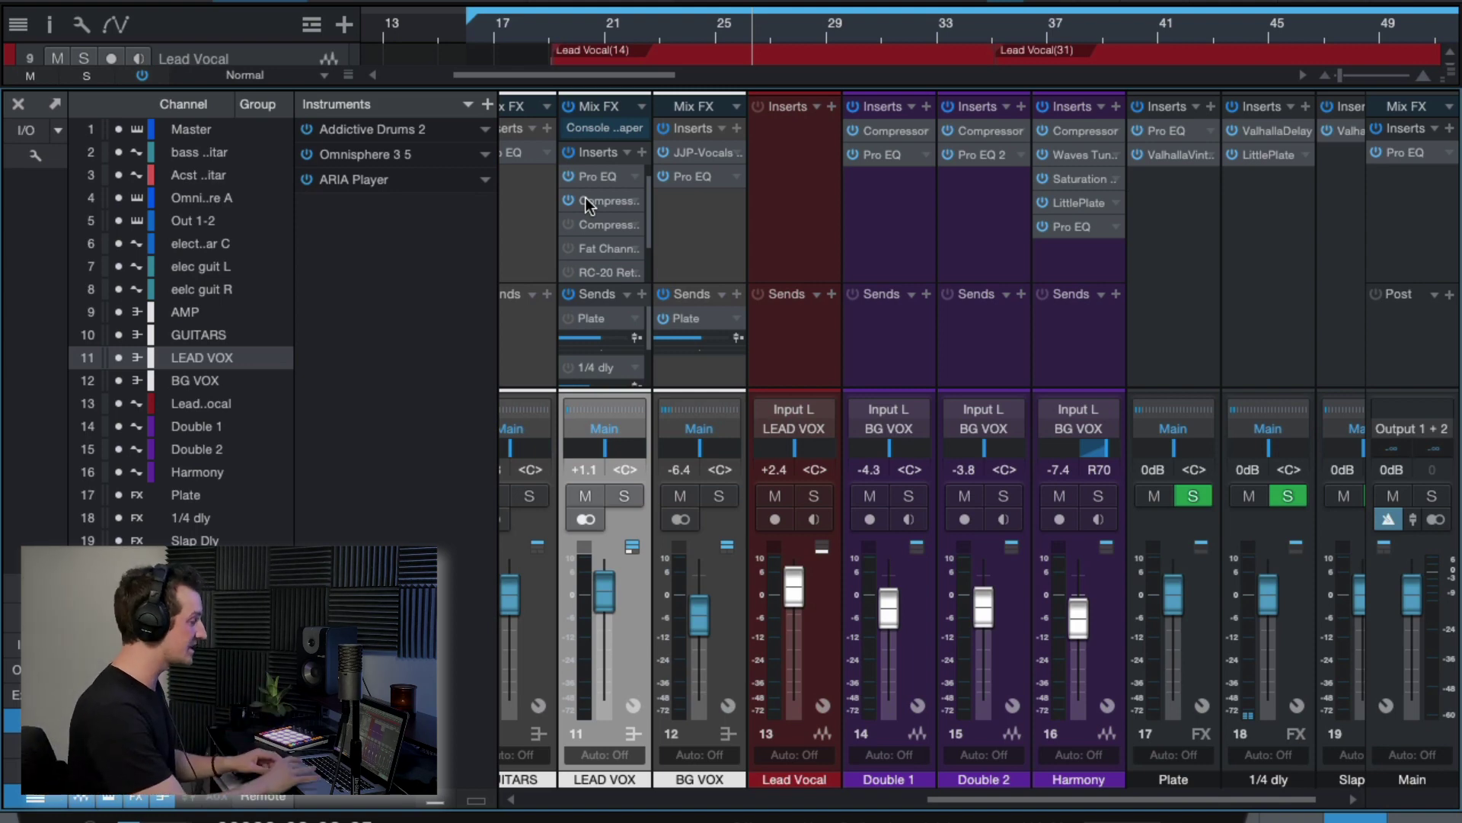
Open the first LEAD VOX Compressor (-34 dB, 5.1:1) and play to watch its gain reduction.
click(594, 200)
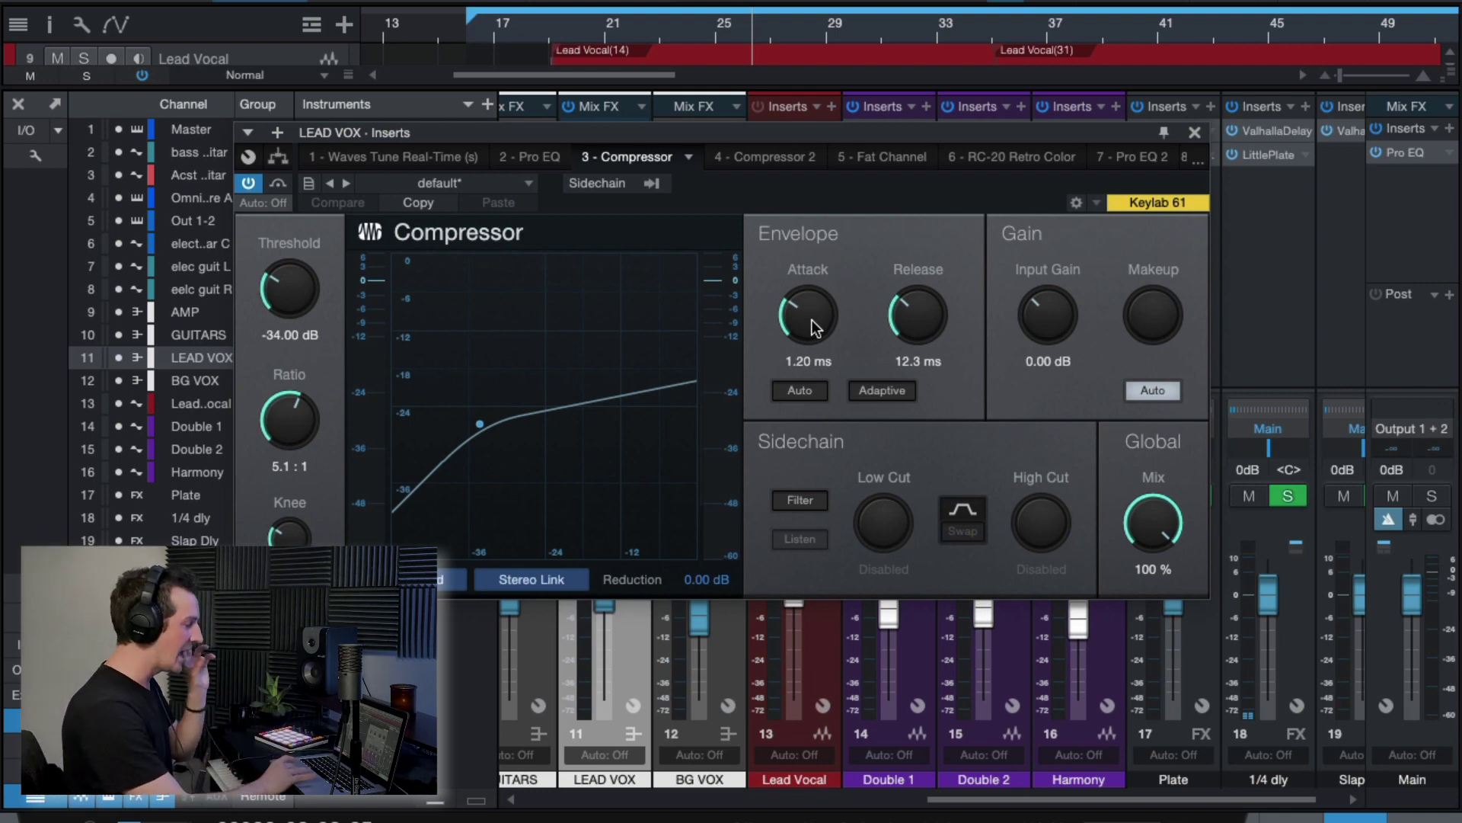
key(space)
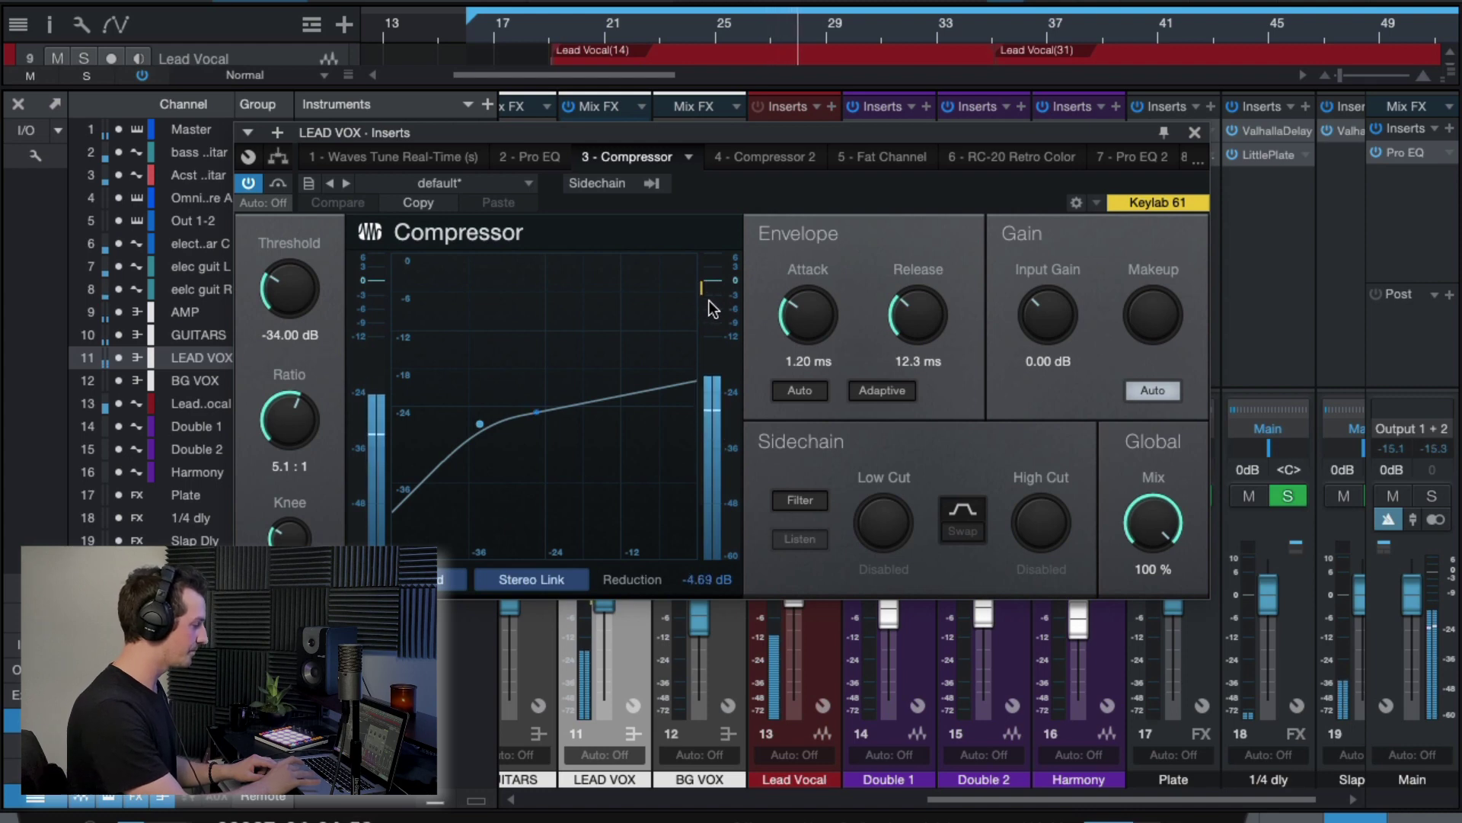
mouse_move(714, 308)
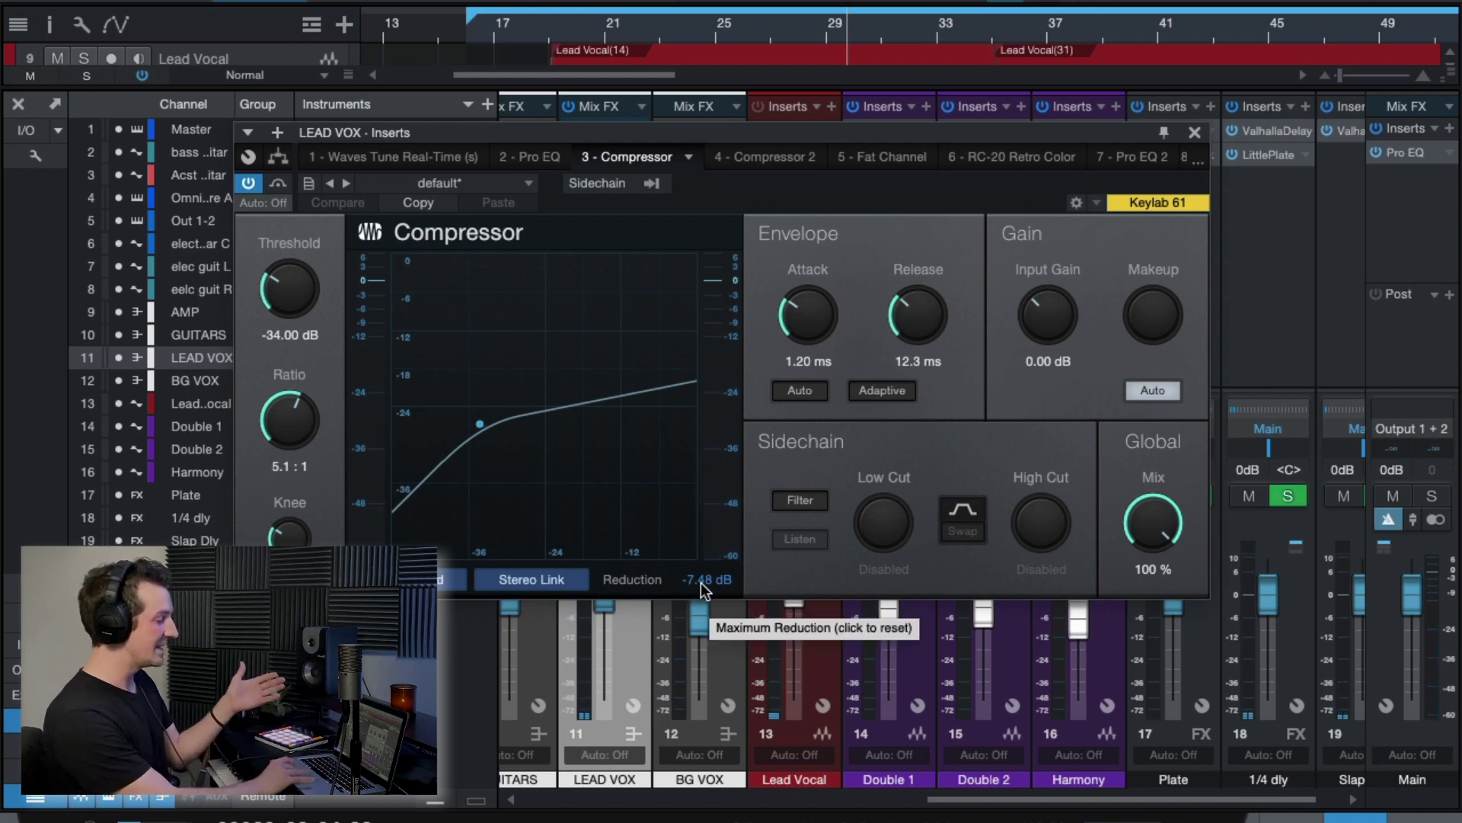
Close the first compressor, collapse the expanded insert, and open Compressor 2.
click(1195, 134)
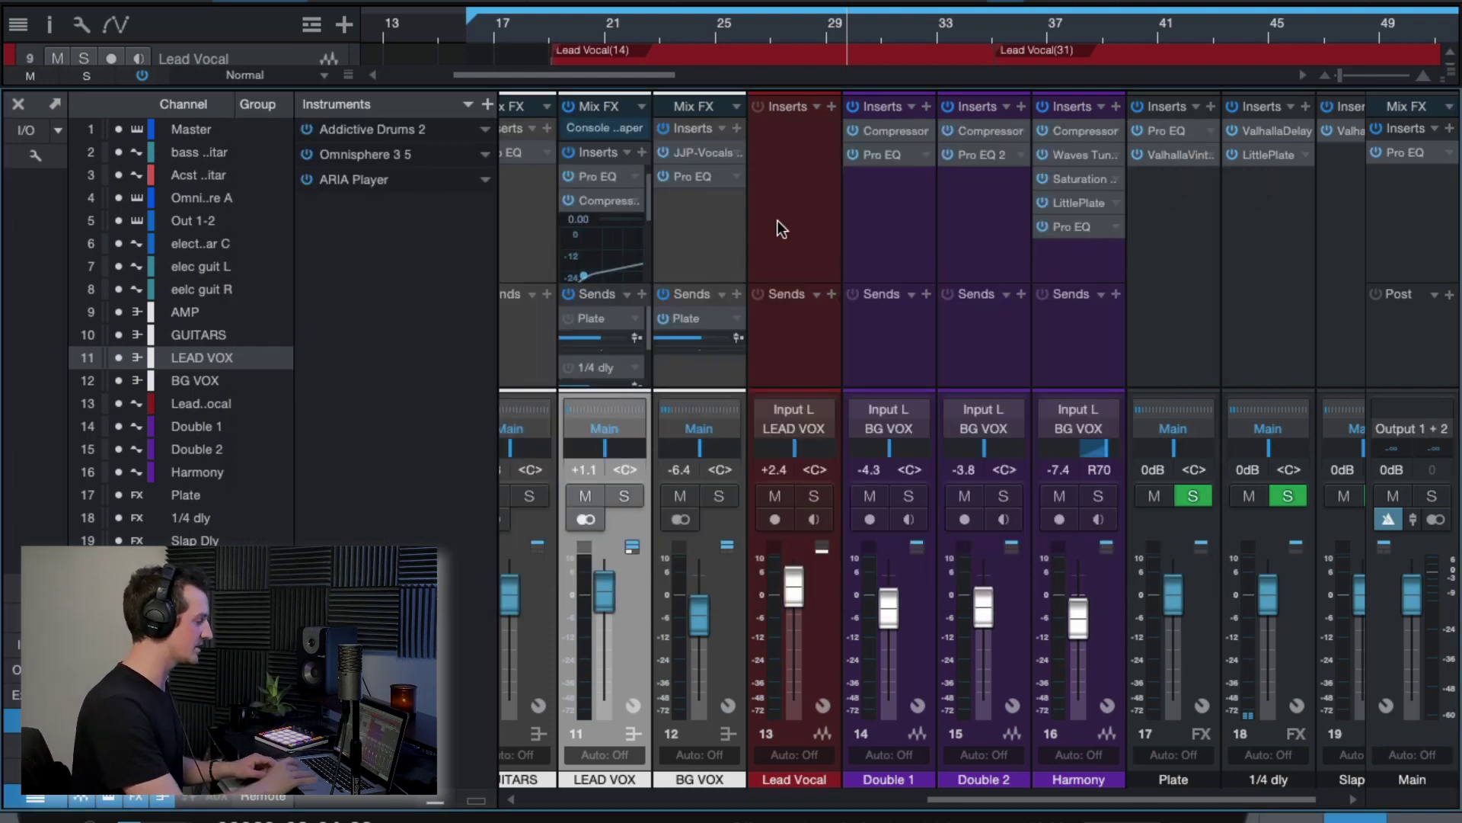
click(636, 205)
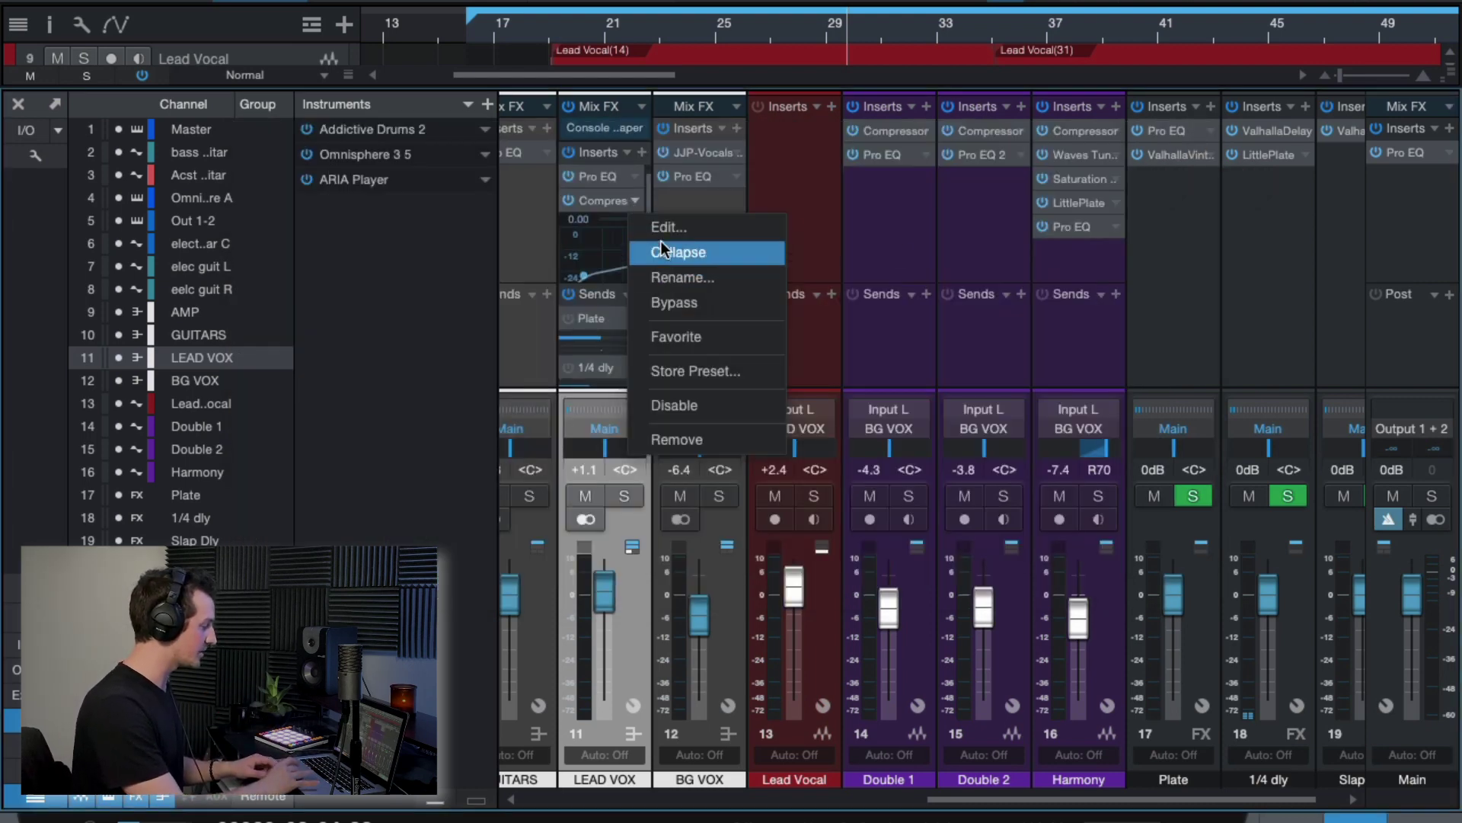
click(656, 248)
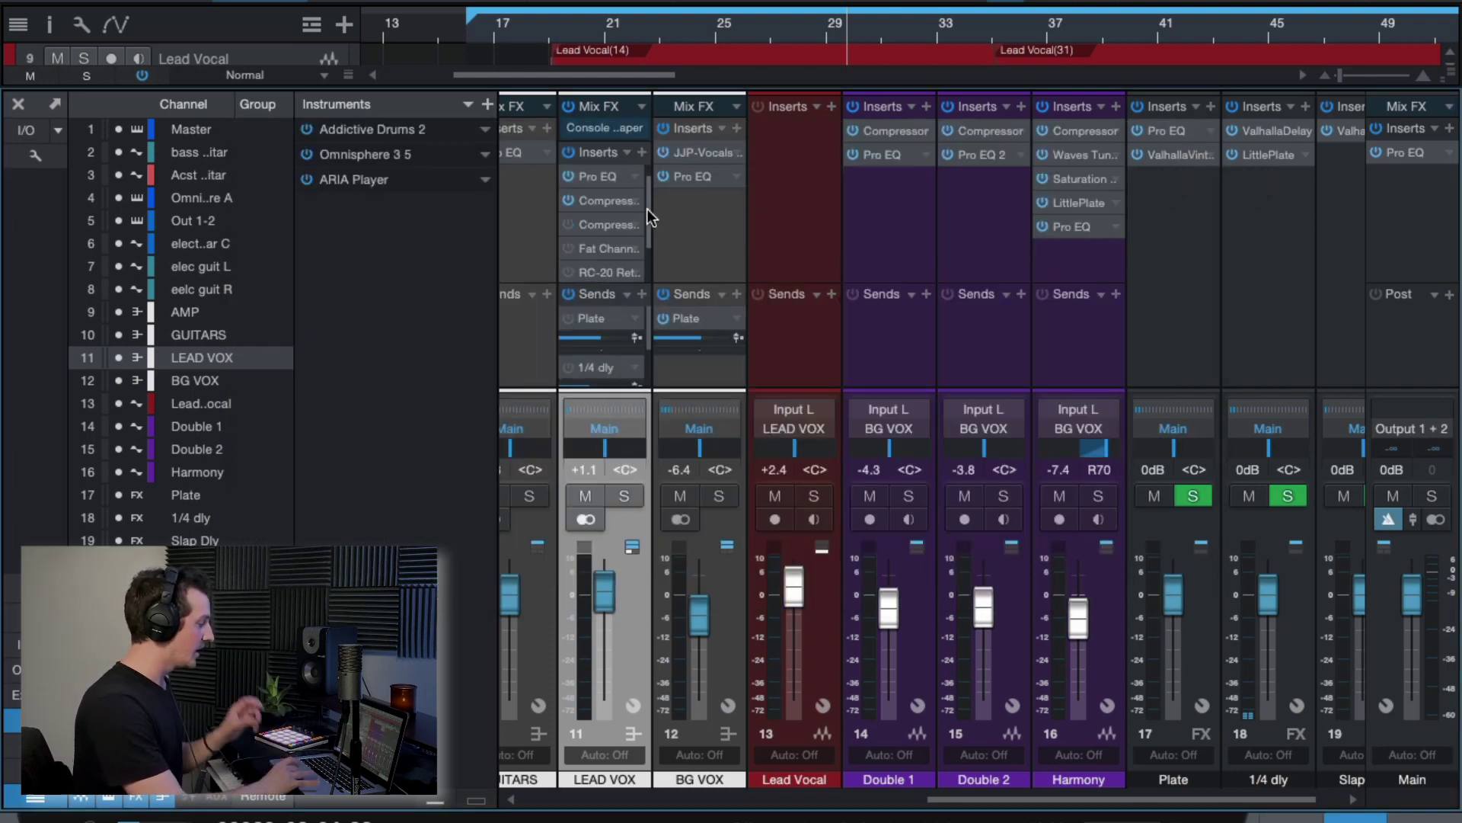
double_click(592, 226)
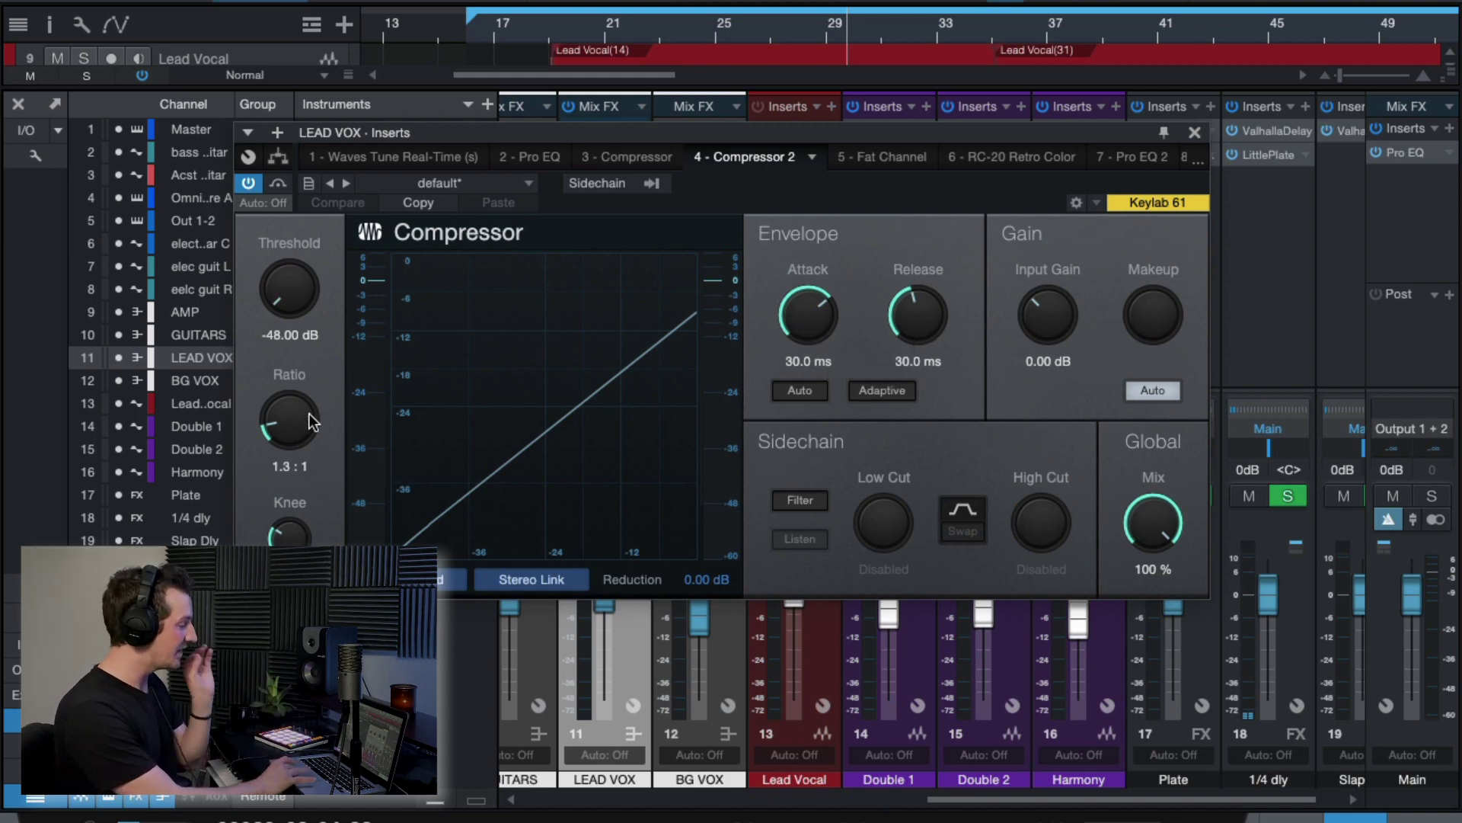
Play Compressor 2 at a 1:1 ratio, then restore the ratio to 1.3:1.
drag(305, 414, 300, 514)
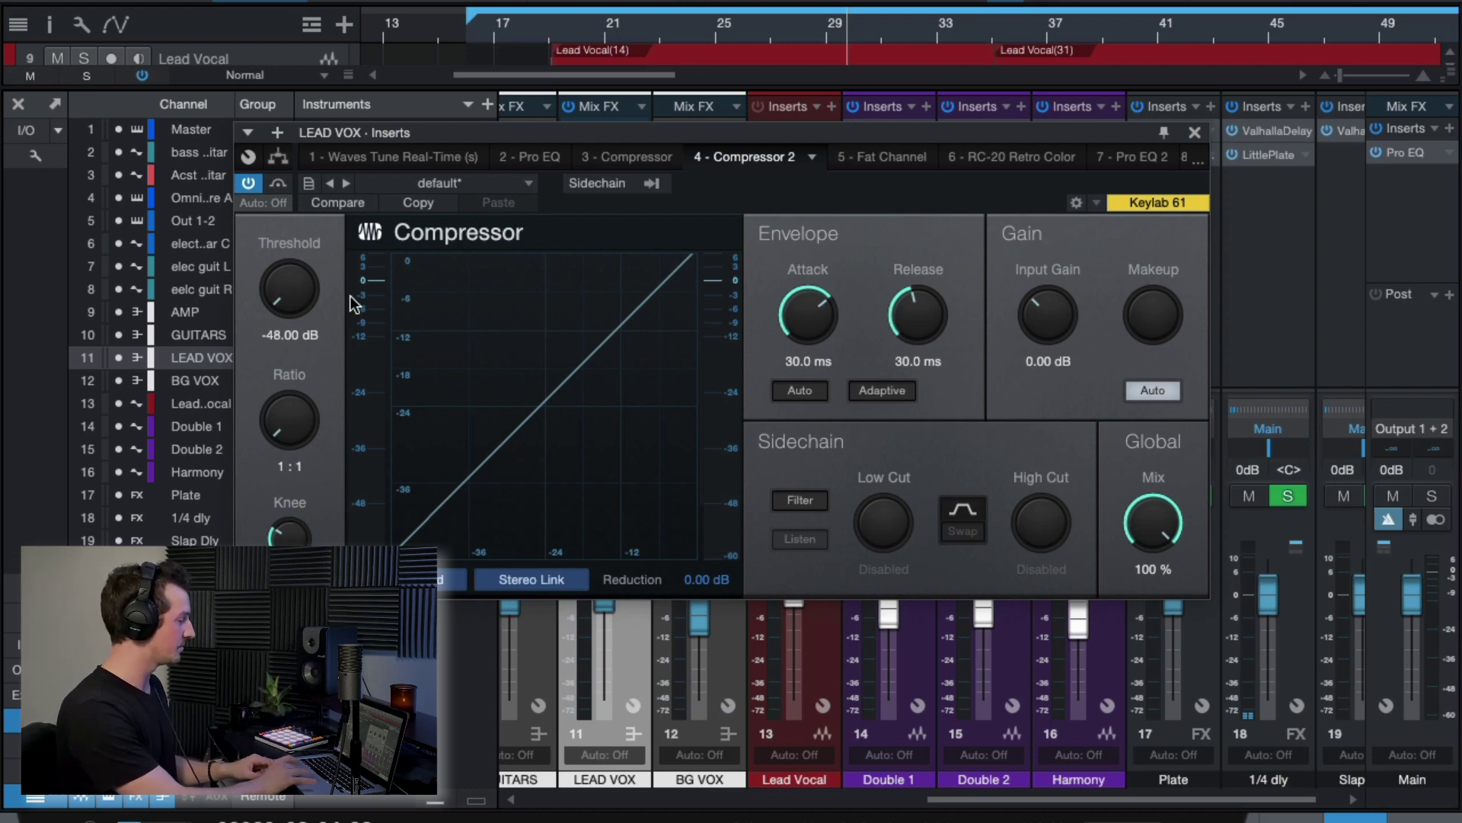
key(space)
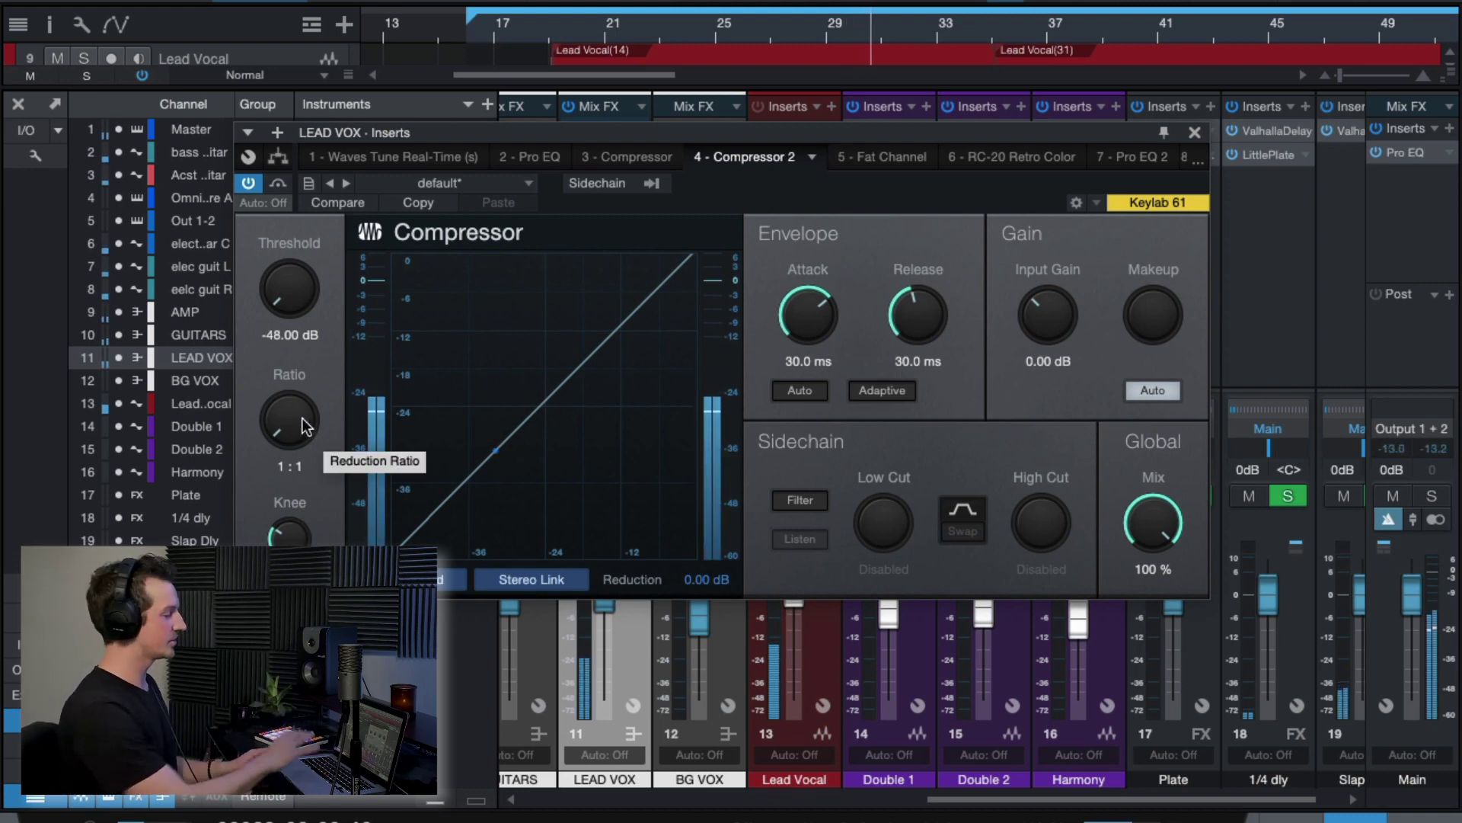
key(space)
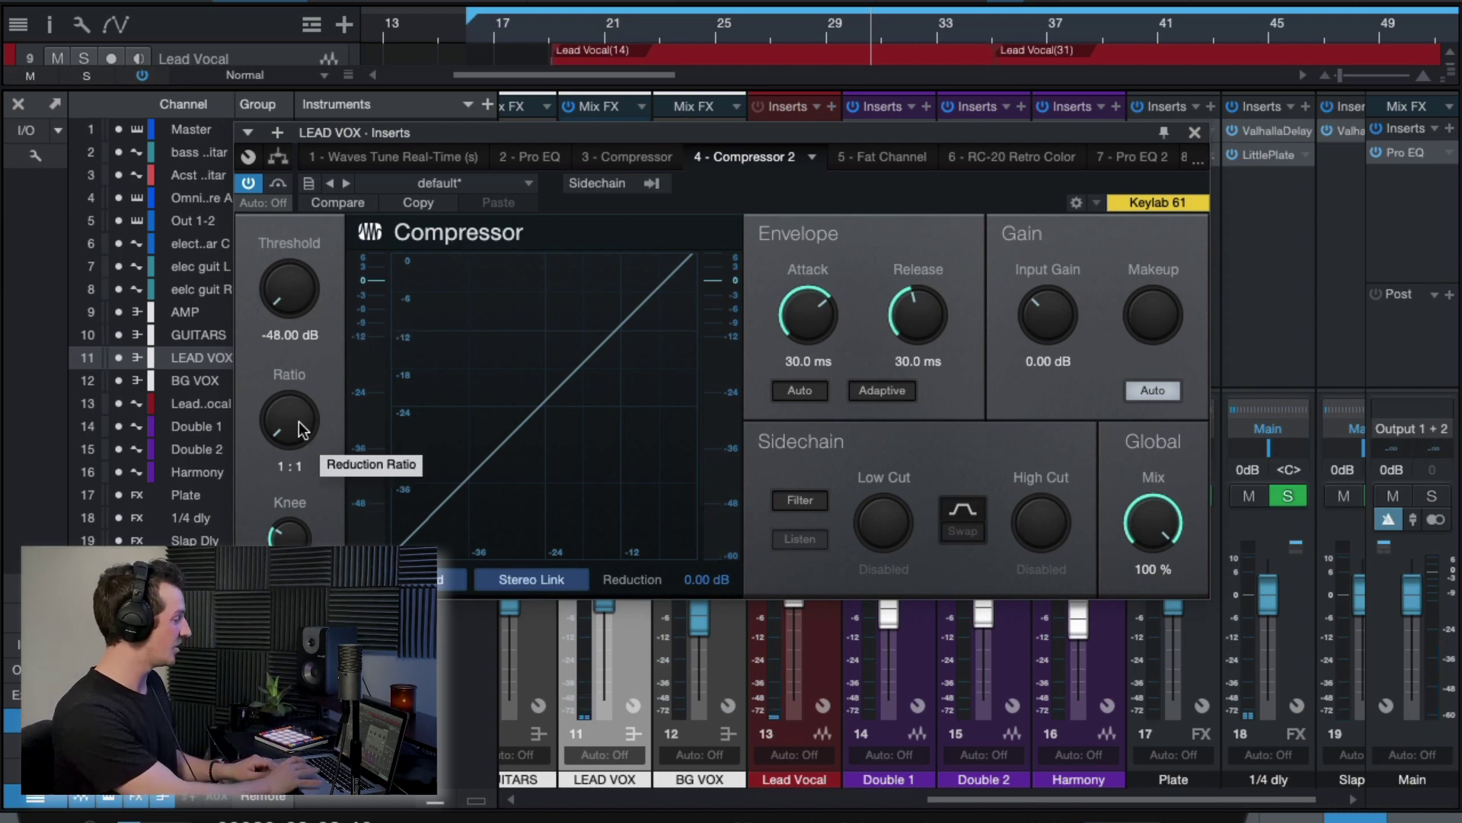
key(space)
mouse_move(299, 422)
mouse_down()
mouse_move(298, 401)
mouse_move(295, 417)
mouse_up()
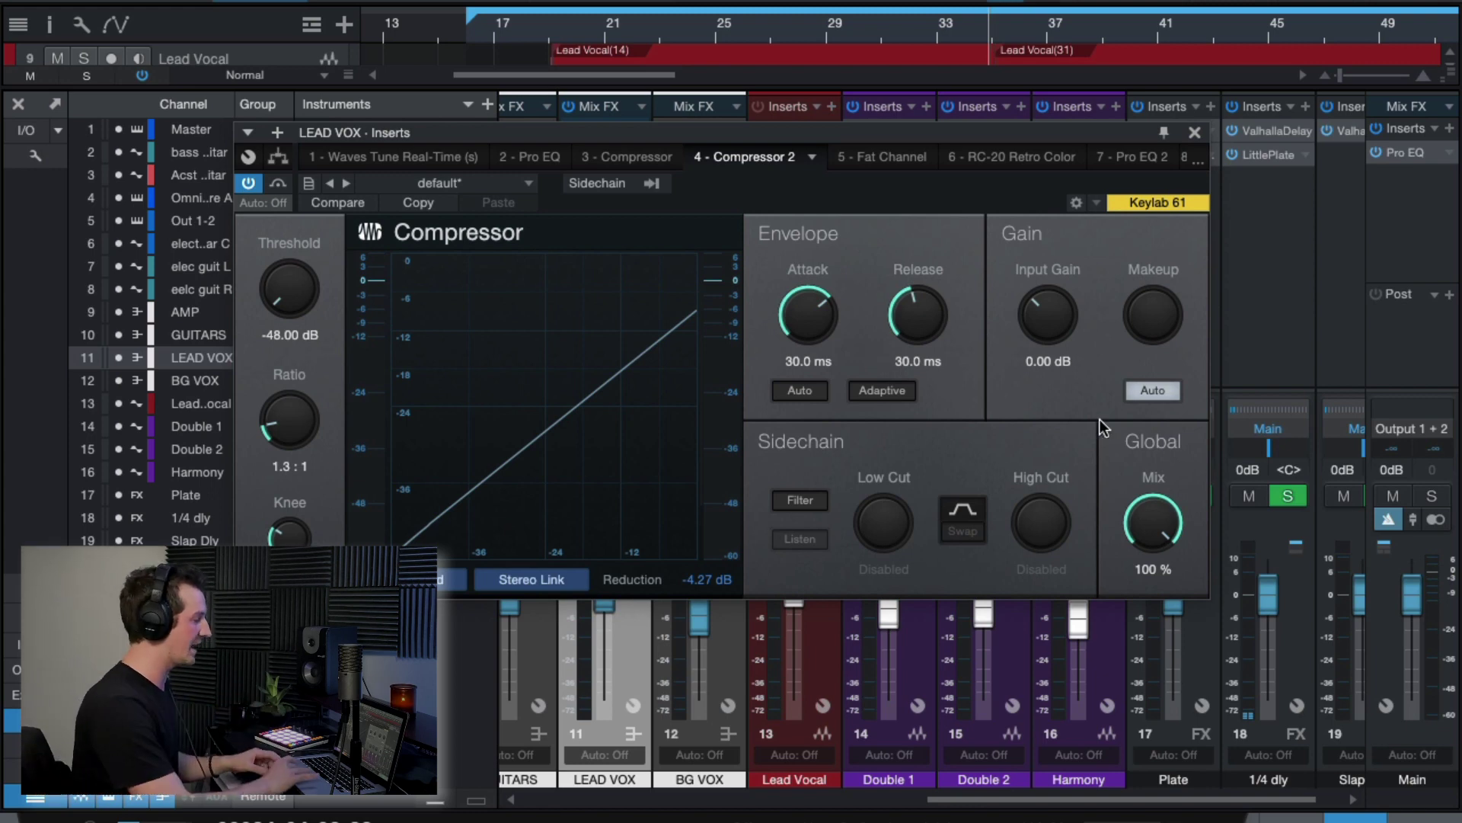
Close Compressor 2 and show the LEAD VOX Fat Channel's FET compressor running at 4:1.
click(1195, 132)
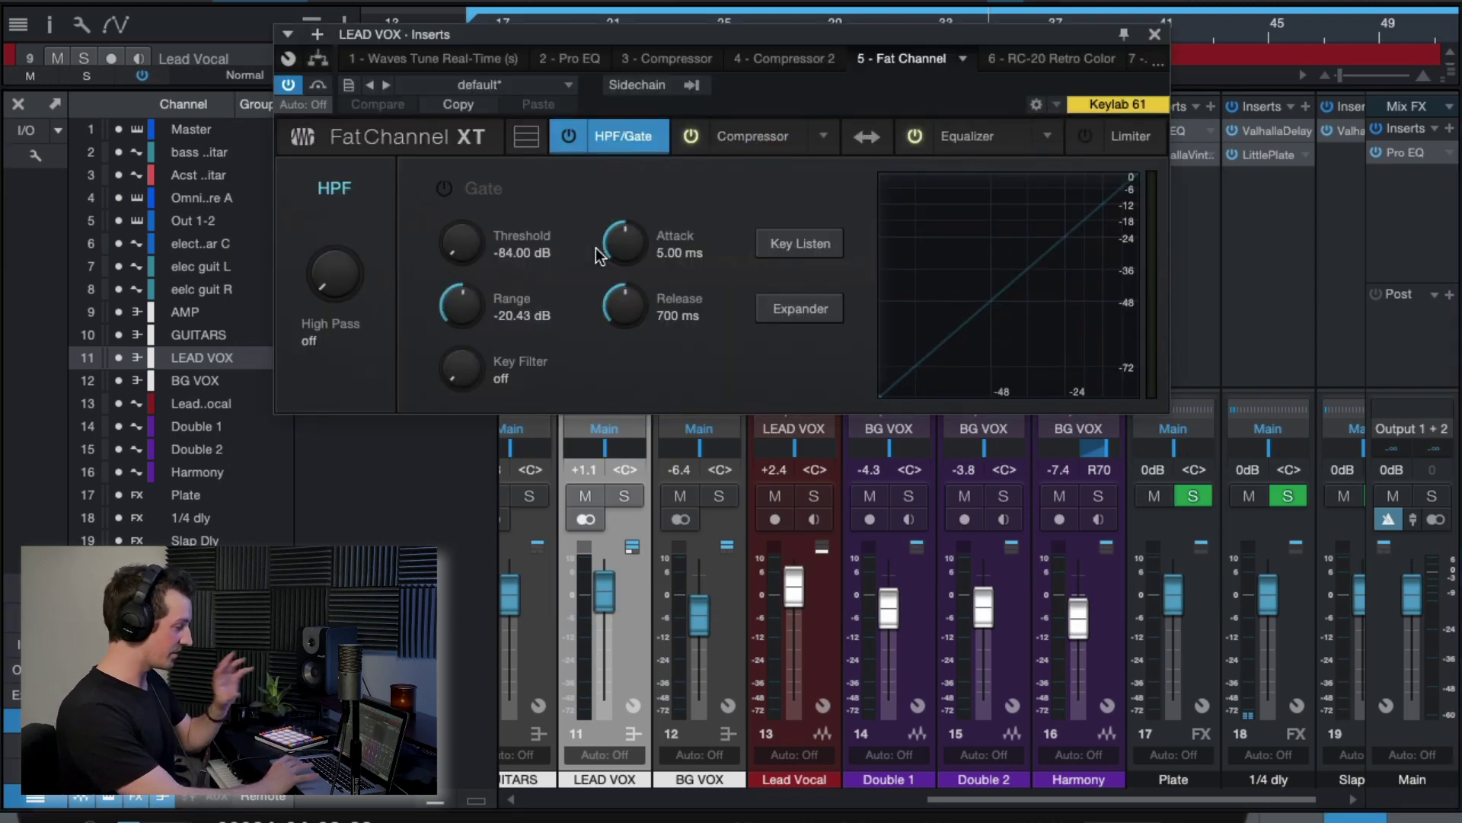
click(763, 143)
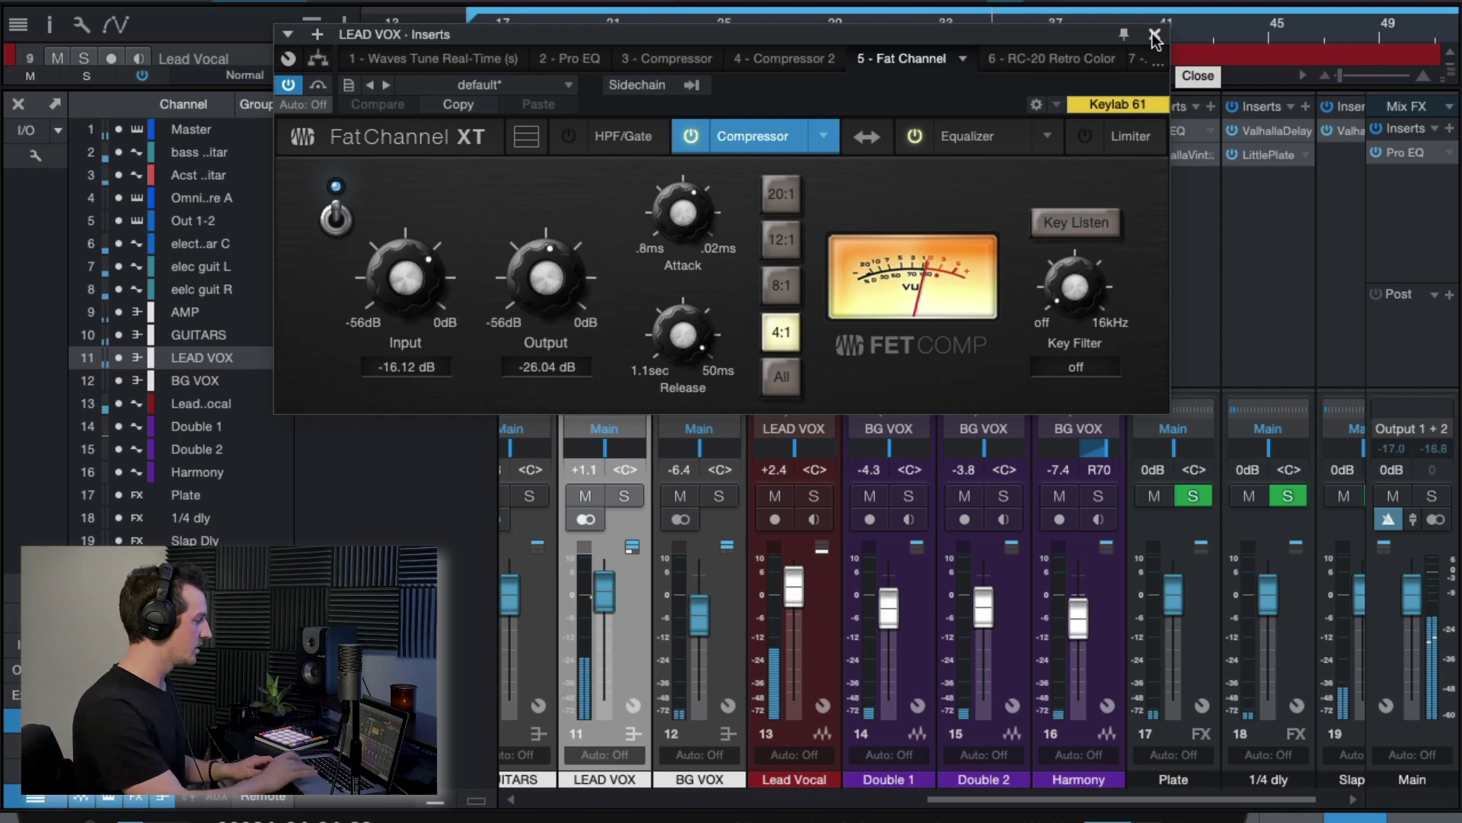
Bypass and re-enable the LEAD VOX Fat Channel to compare, and switch the VU light off and on.
drag(939, 35, 940, 89)
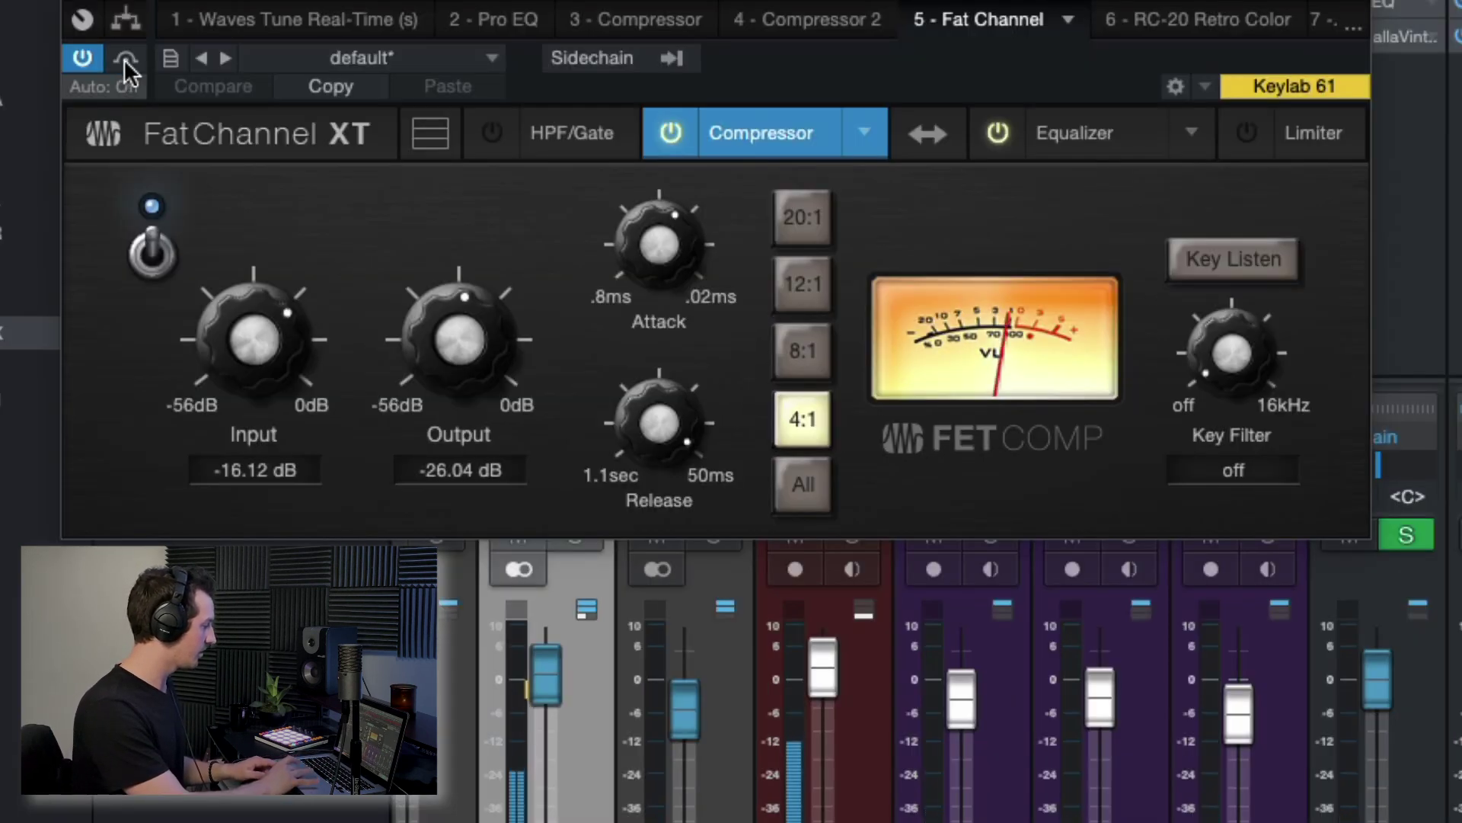
click(317, 169)
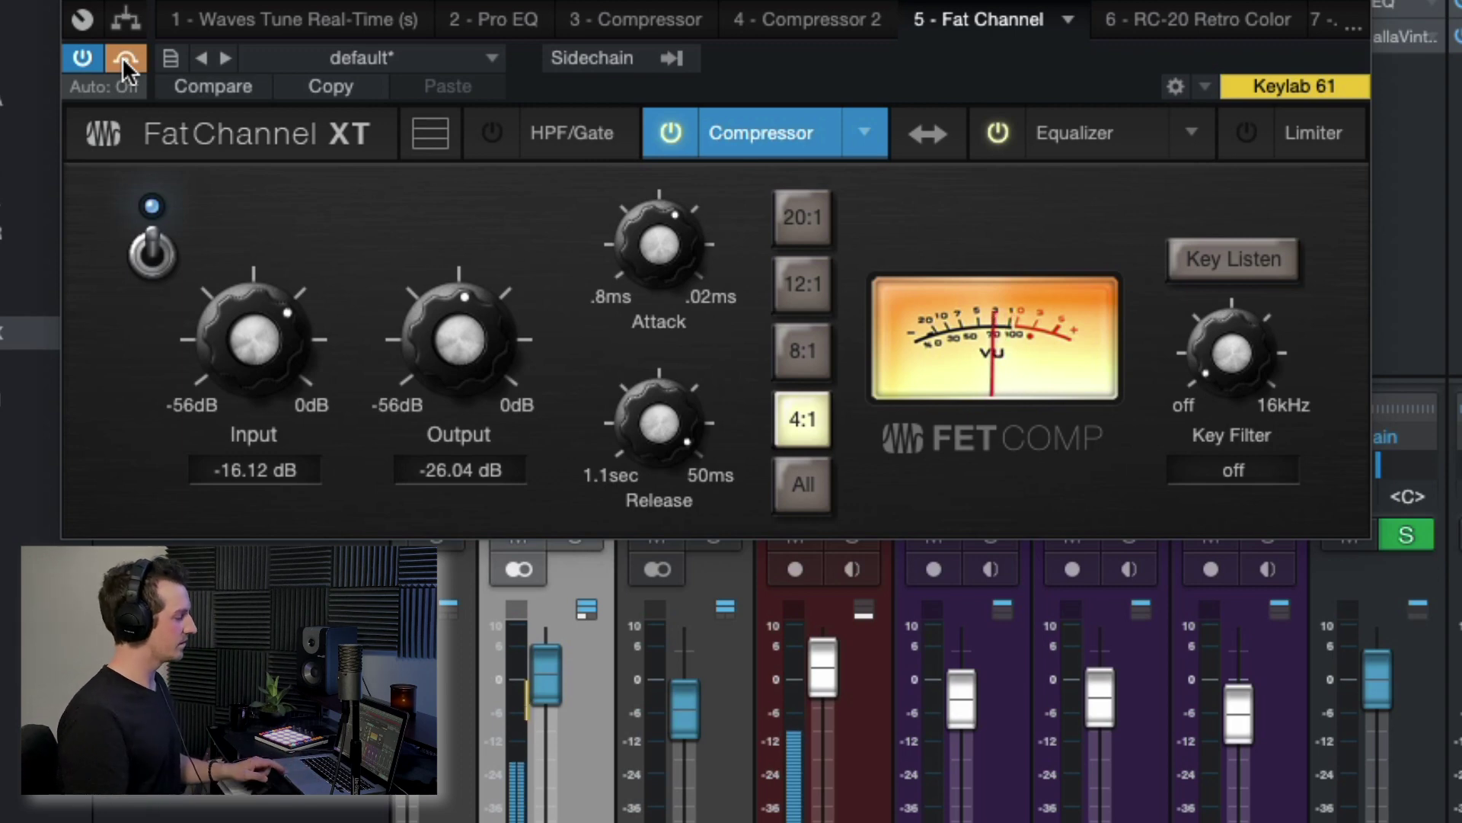
click(125, 58)
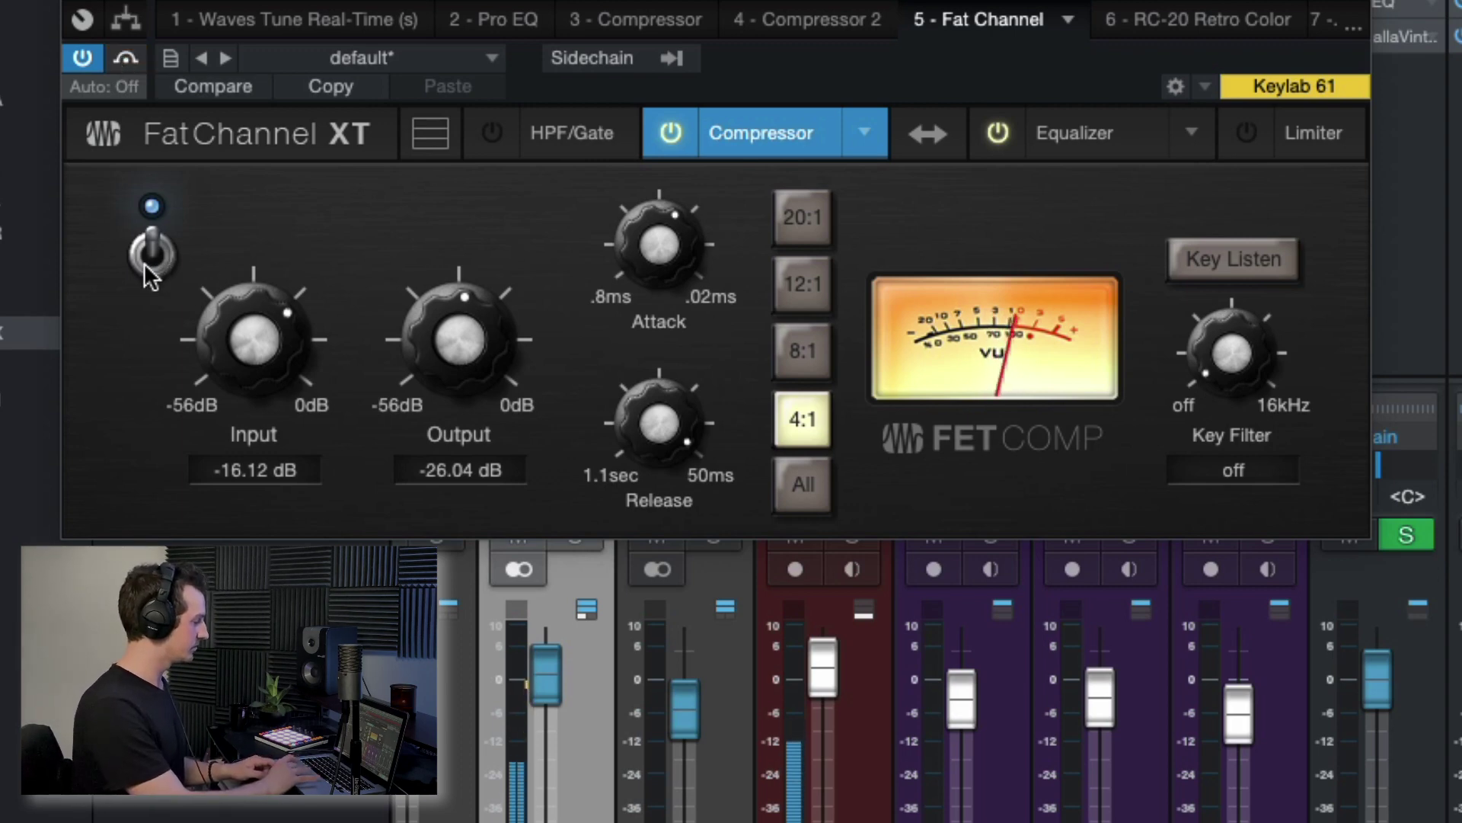
click(152, 259)
click(152, 259)
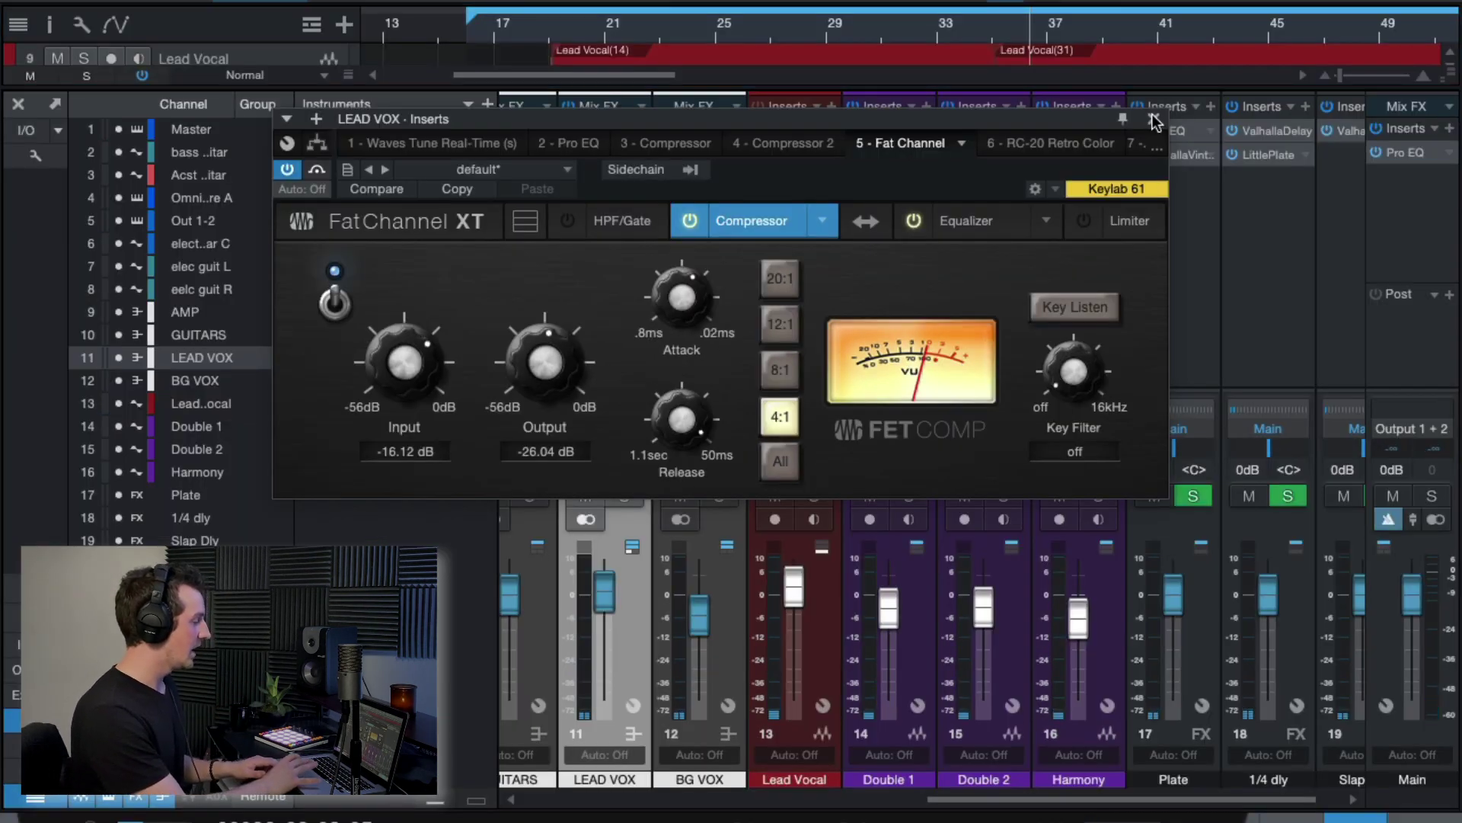
click(1155, 122)
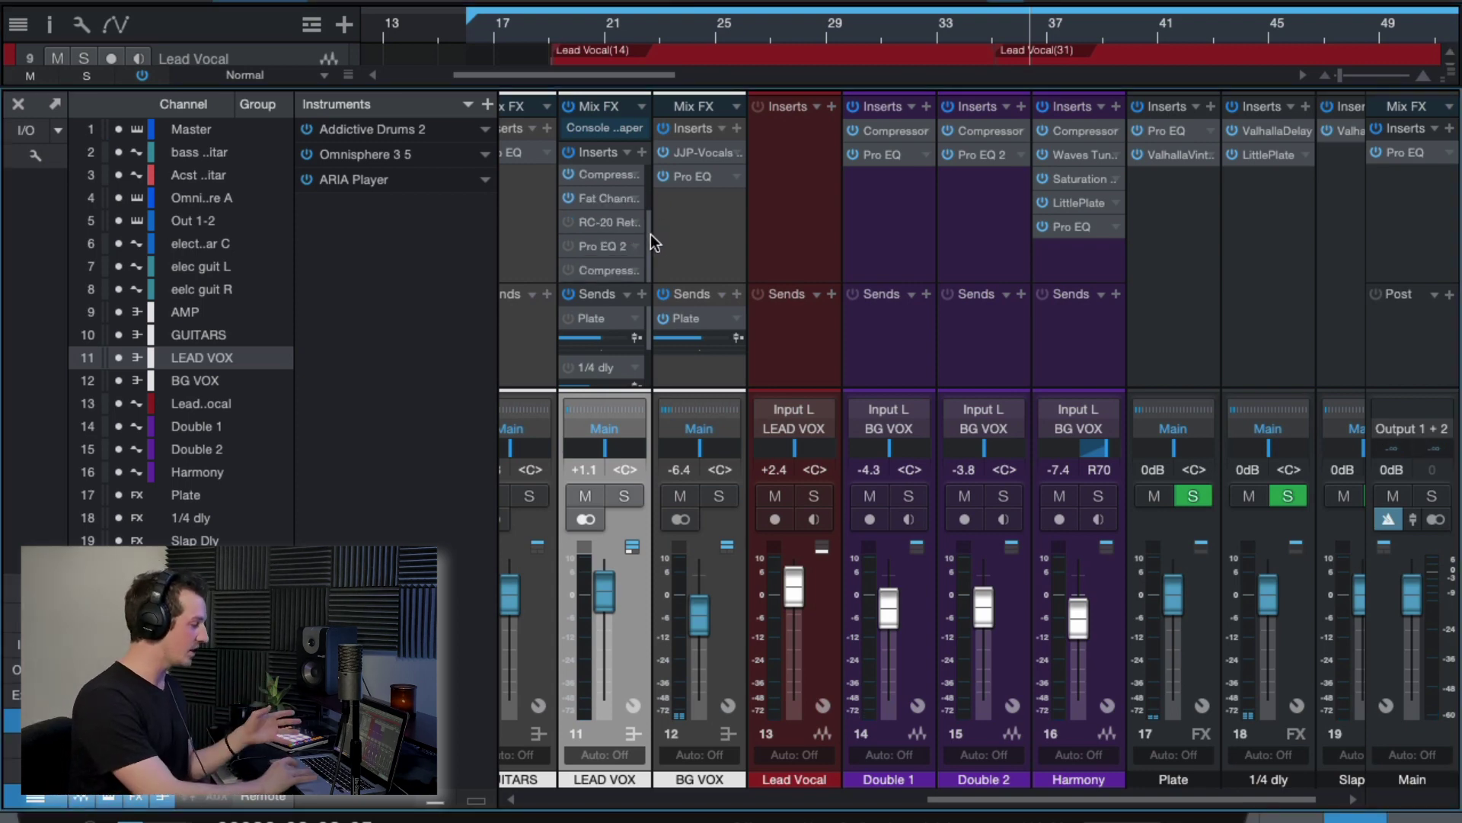
scroll(648, 230, up, 3)
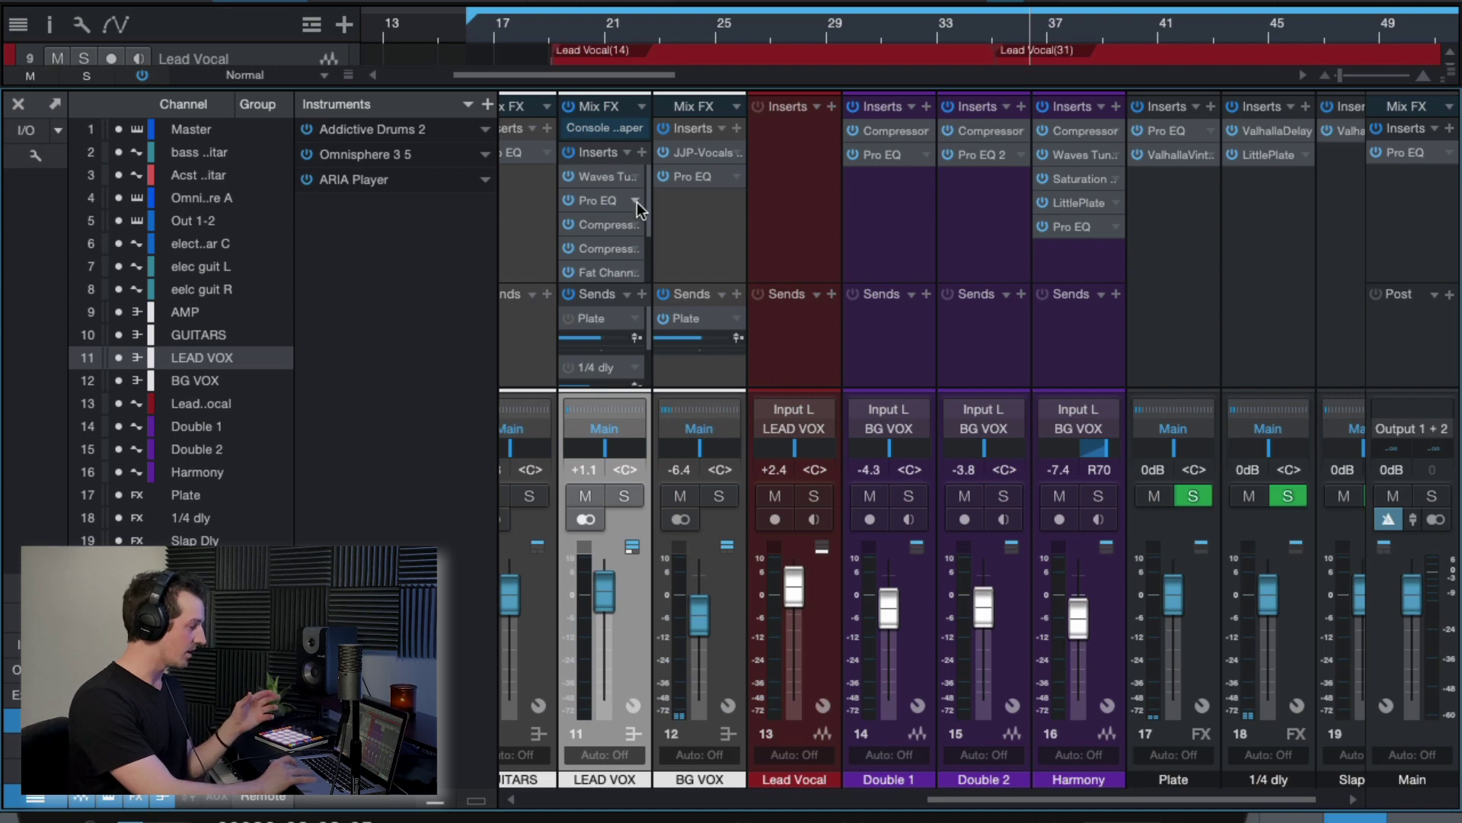
scroll(646, 205, down, 3)
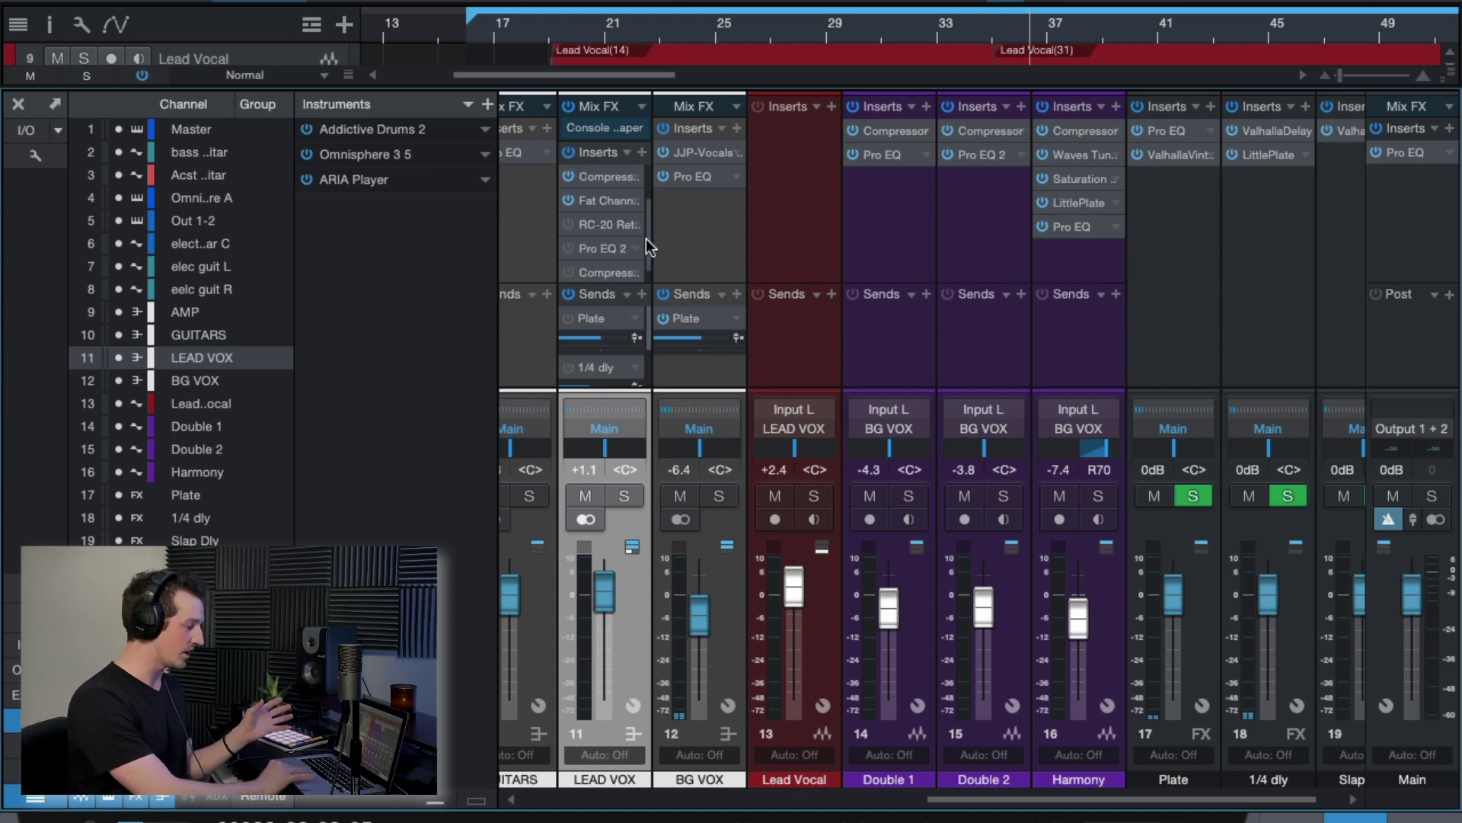
scroll(646, 239, down, 1)
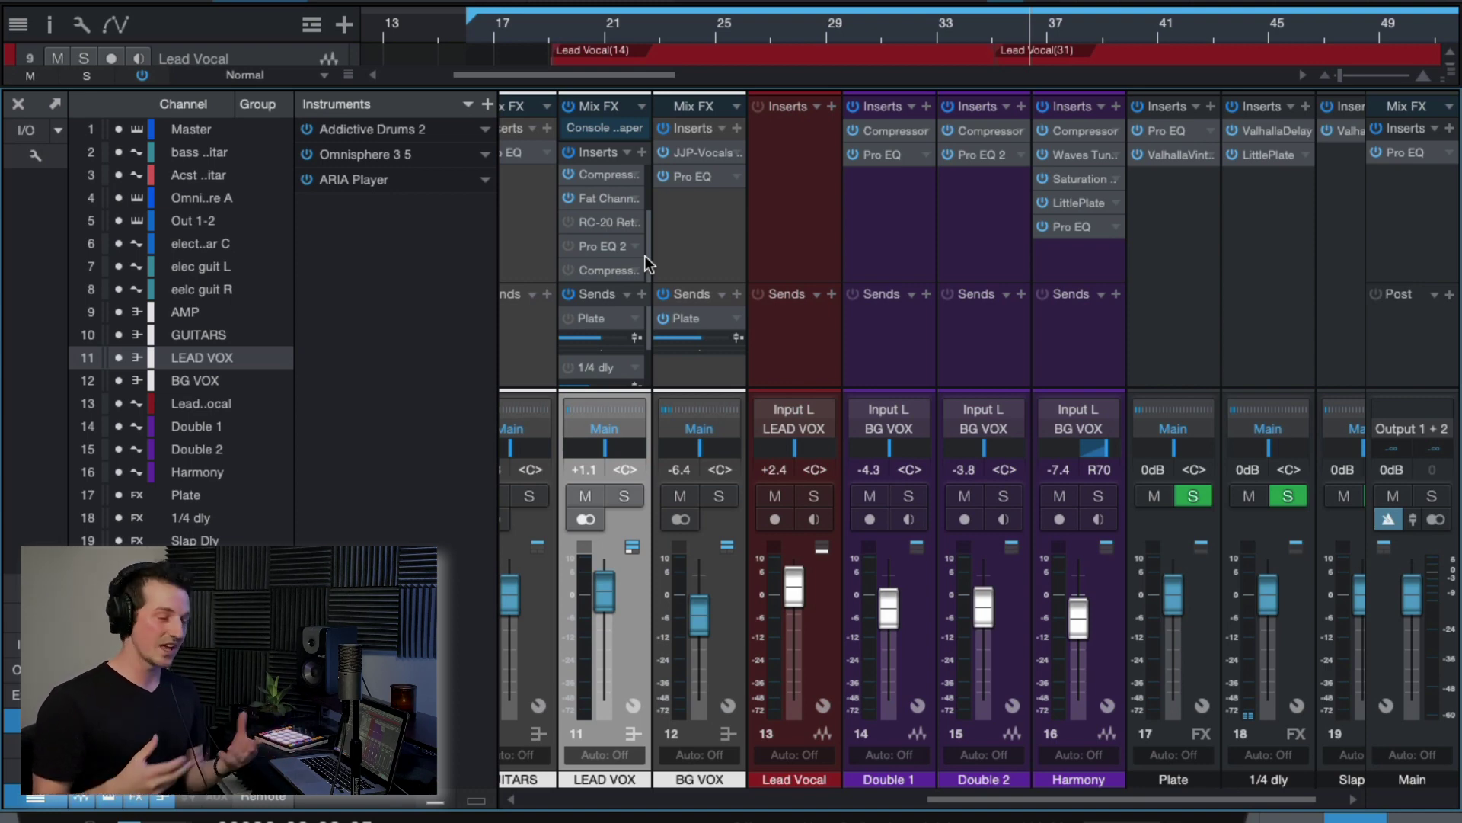
Open RC-20 Retro Color on LEAD VOX, start playback and solo the LEAD VOX channel.
click(602, 223)
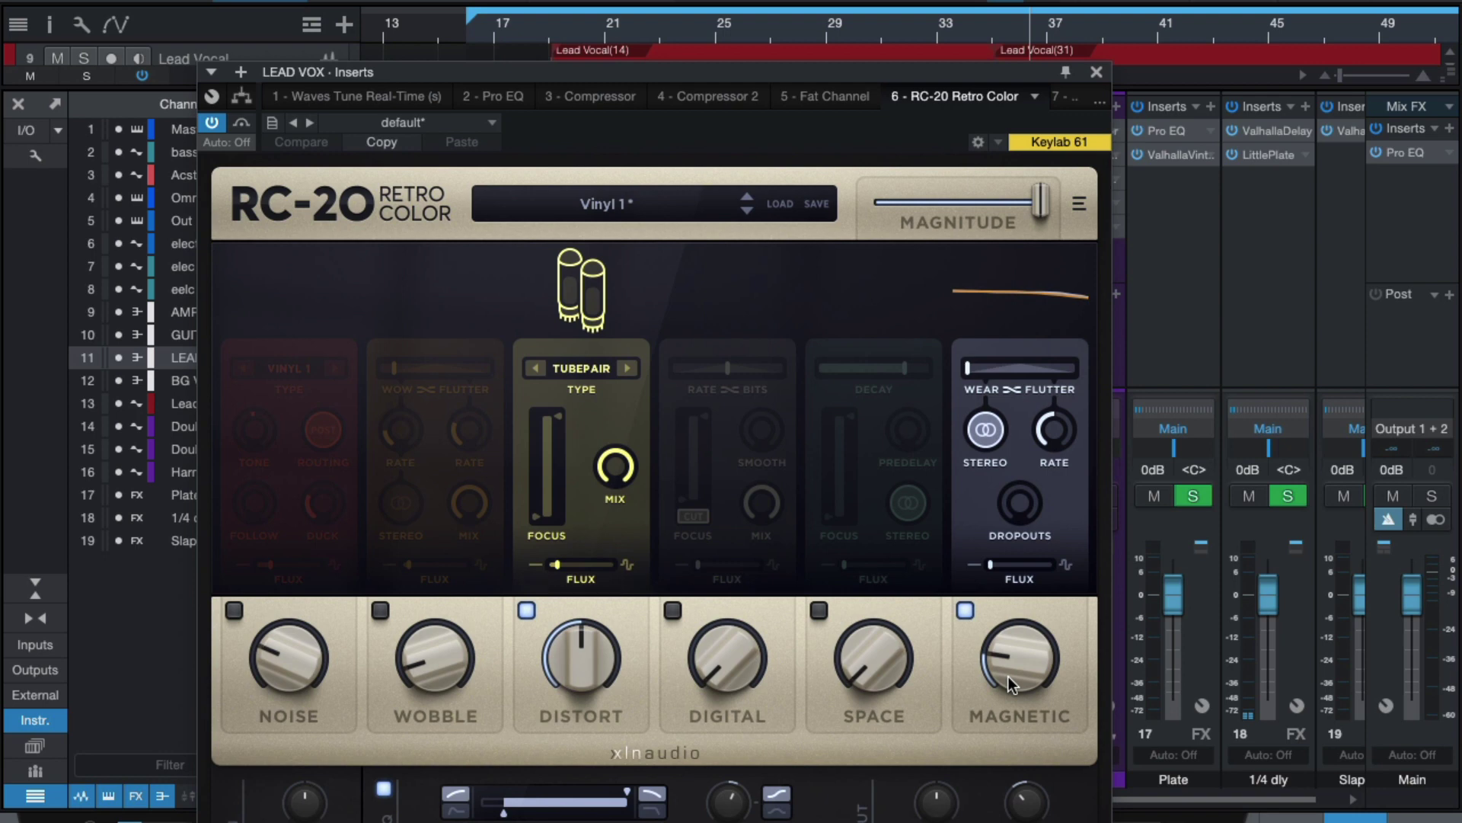
key(space)
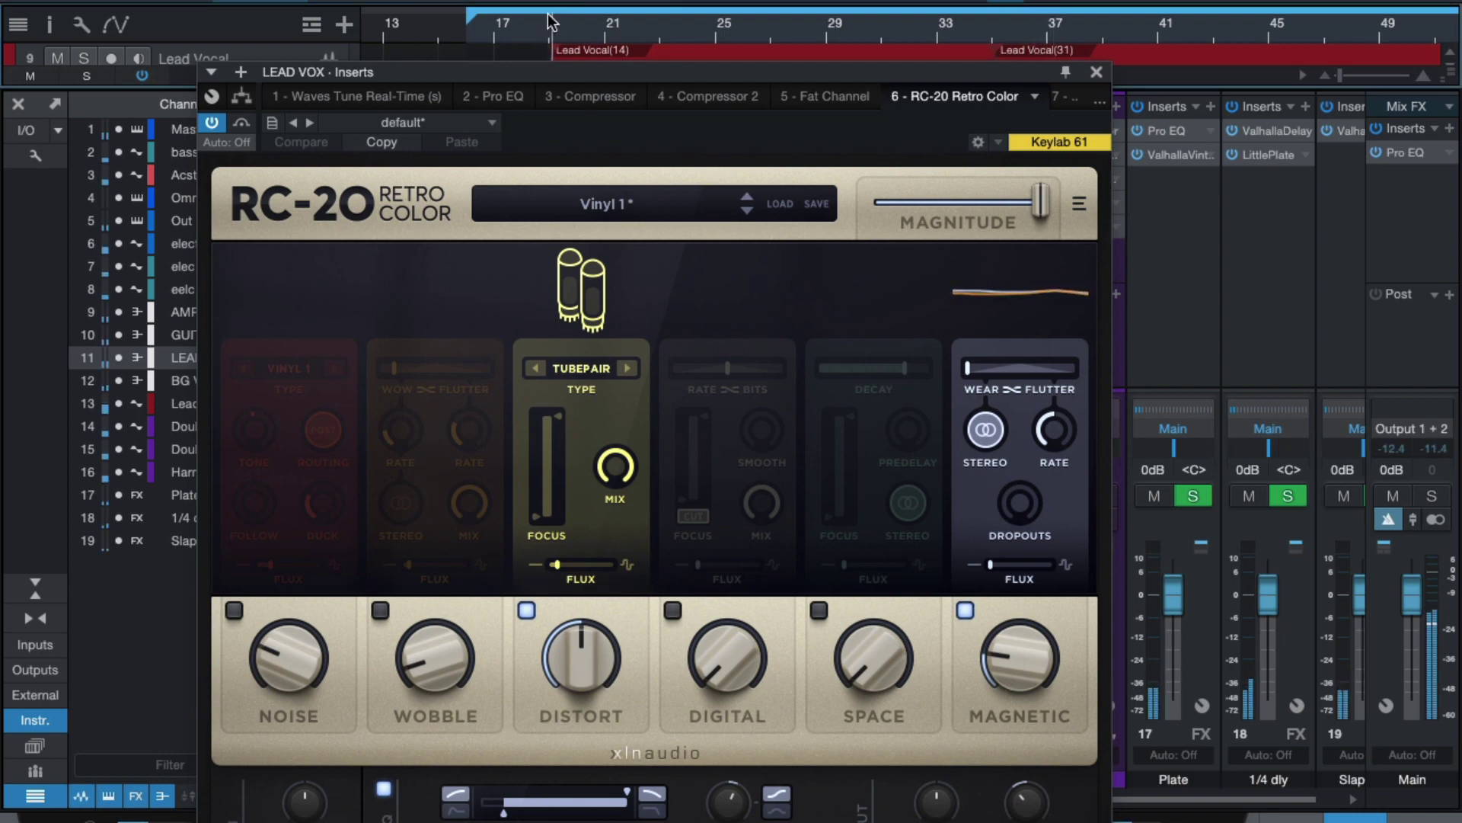
drag(705, 75, 132, 32)
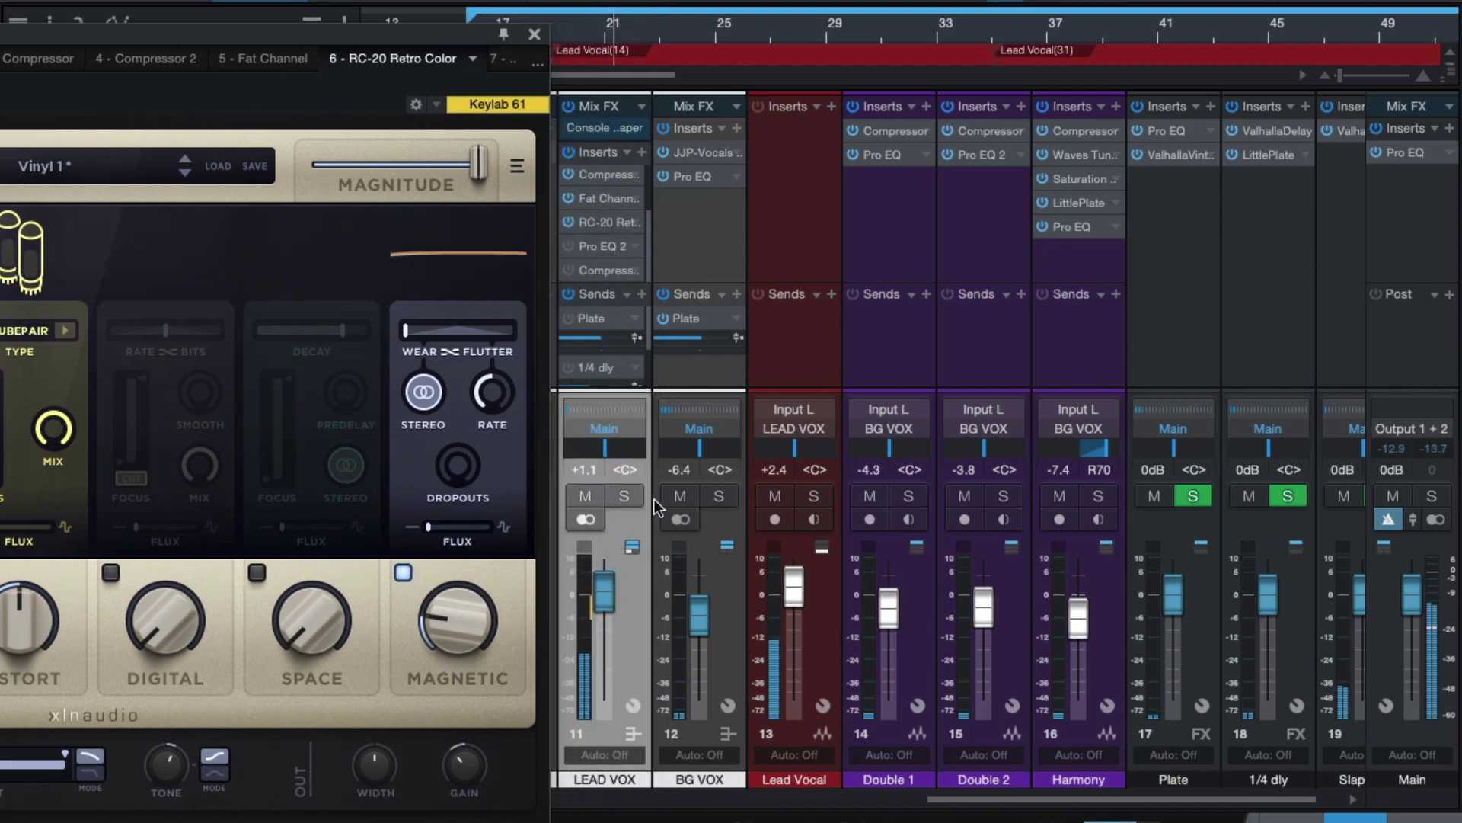
click(623, 495)
drag(366, 35, 322, 70)
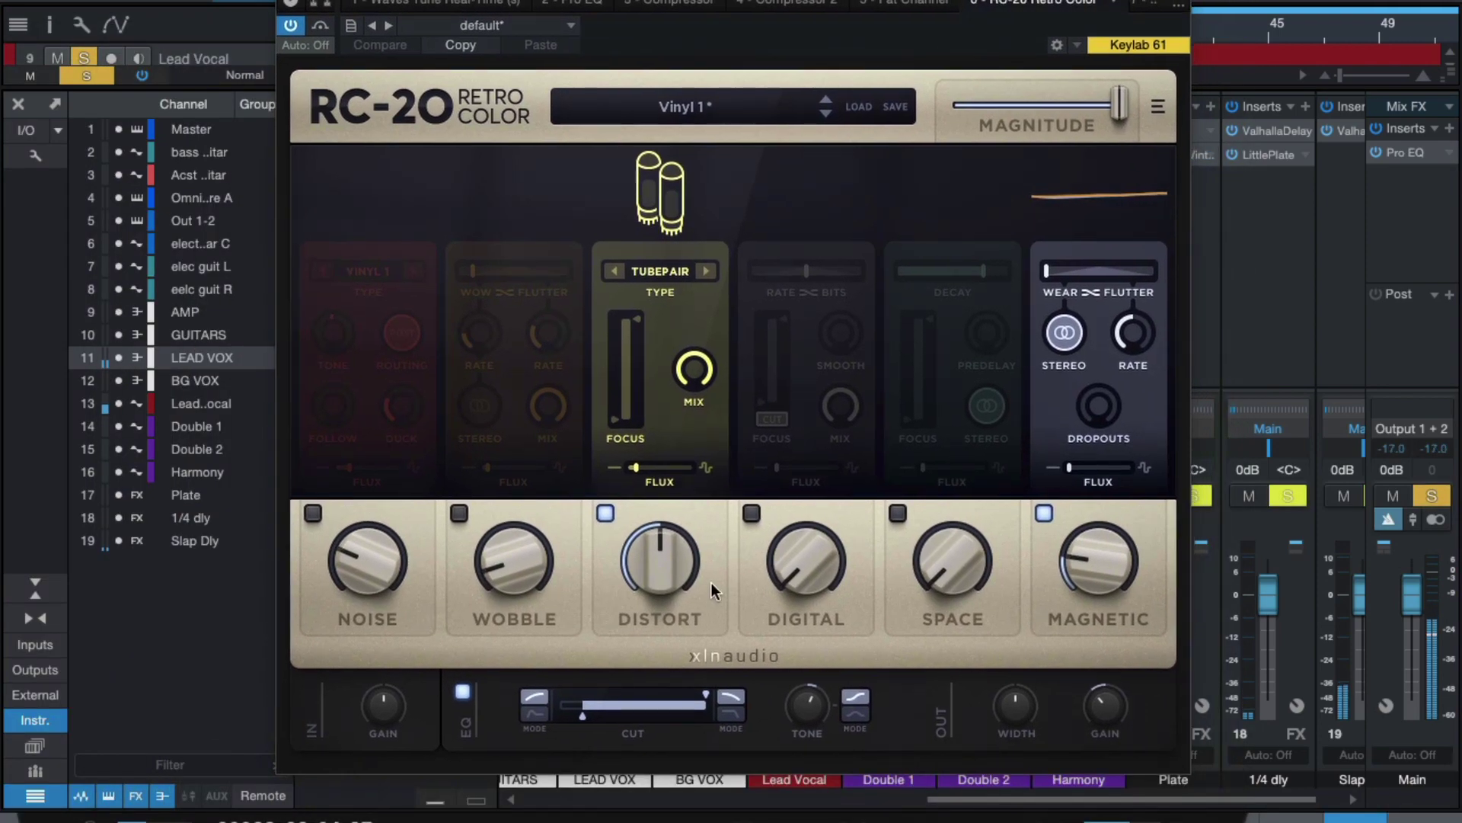
A/B the RC-20 effect, push Magnetic to 99% then reset it, and resume playback.
click(293, 28)
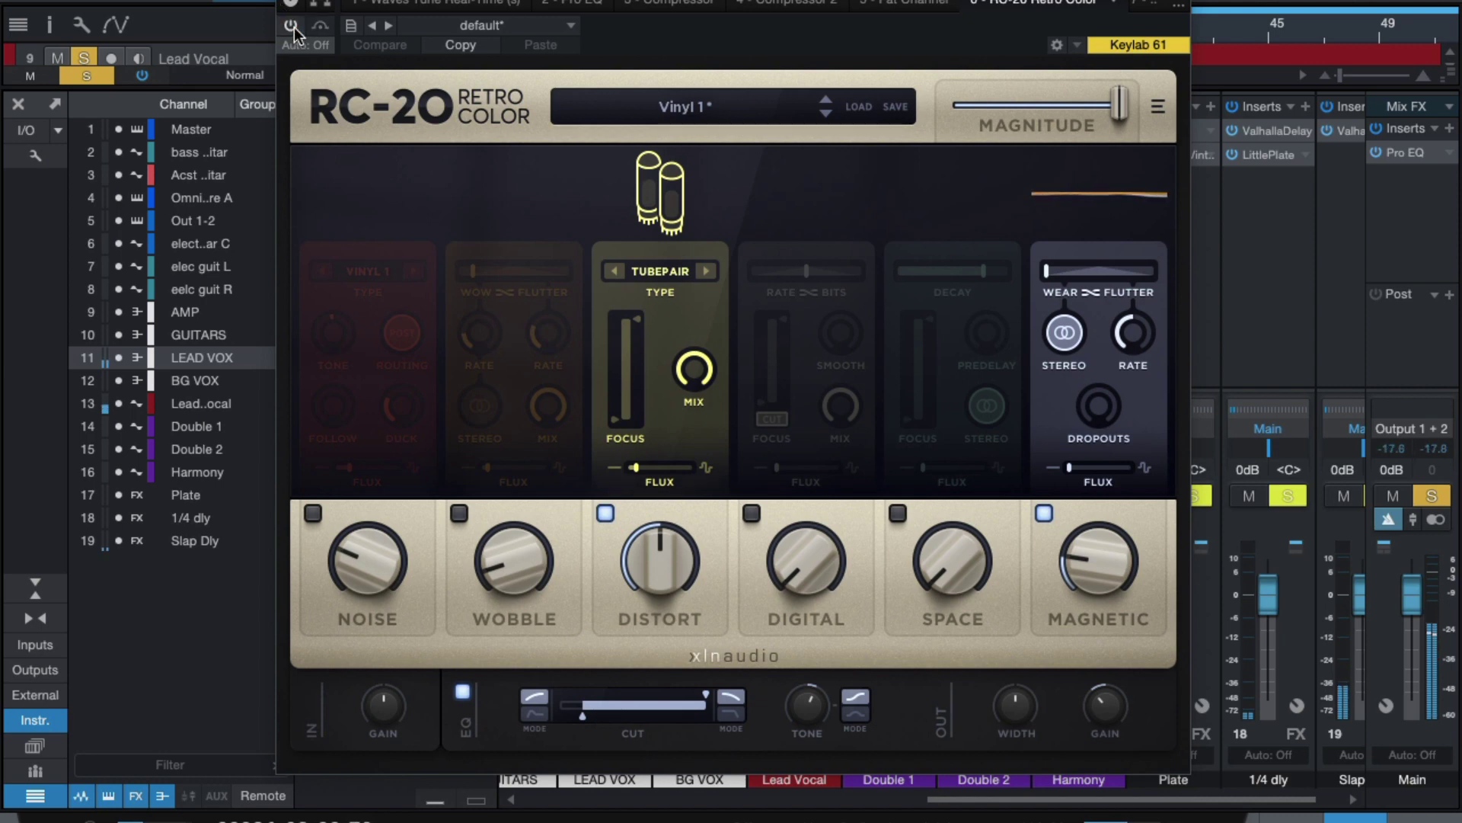
click(292, 27)
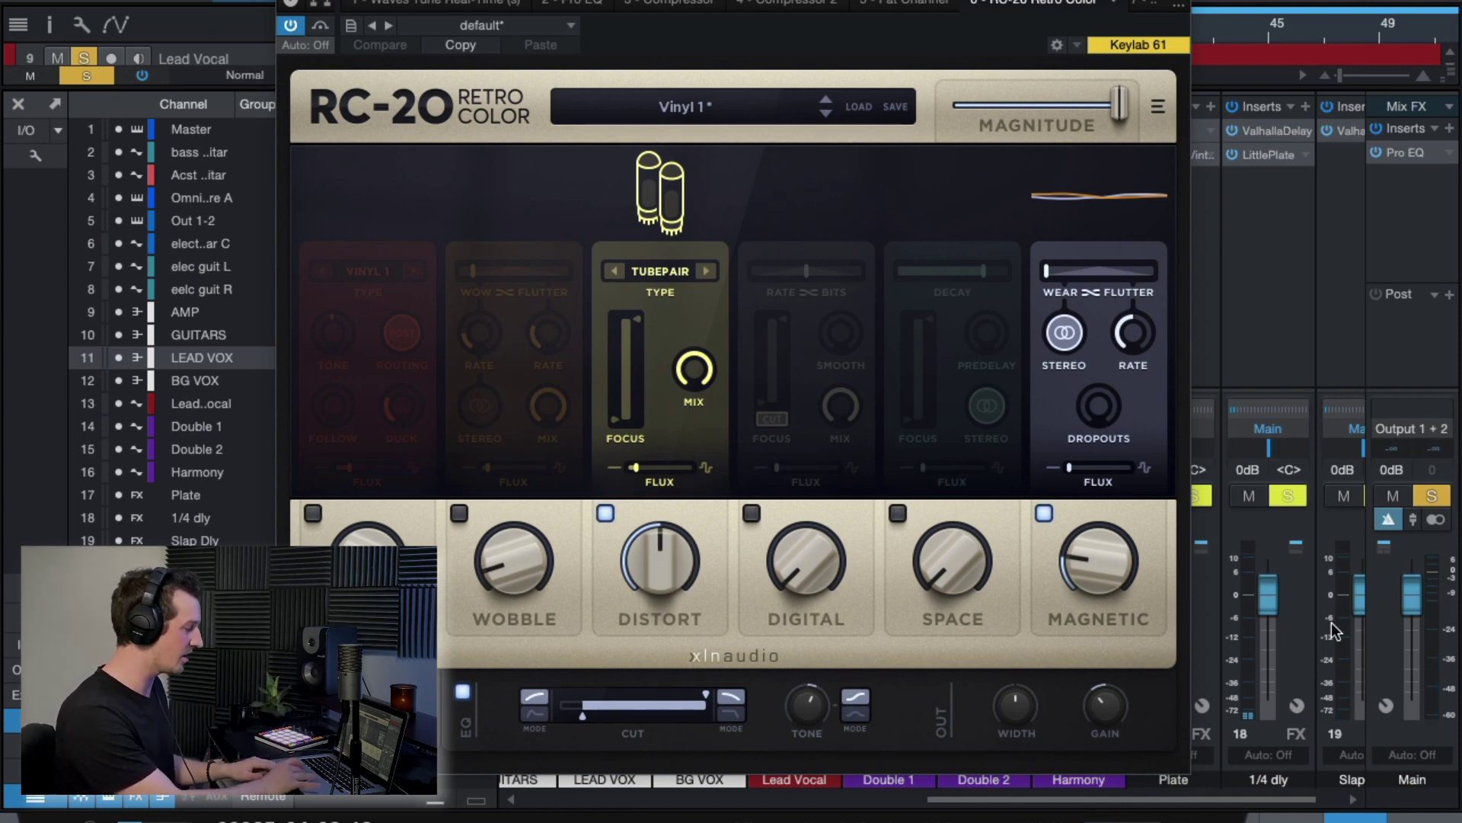
drag(1098, 553, 1104, 111)
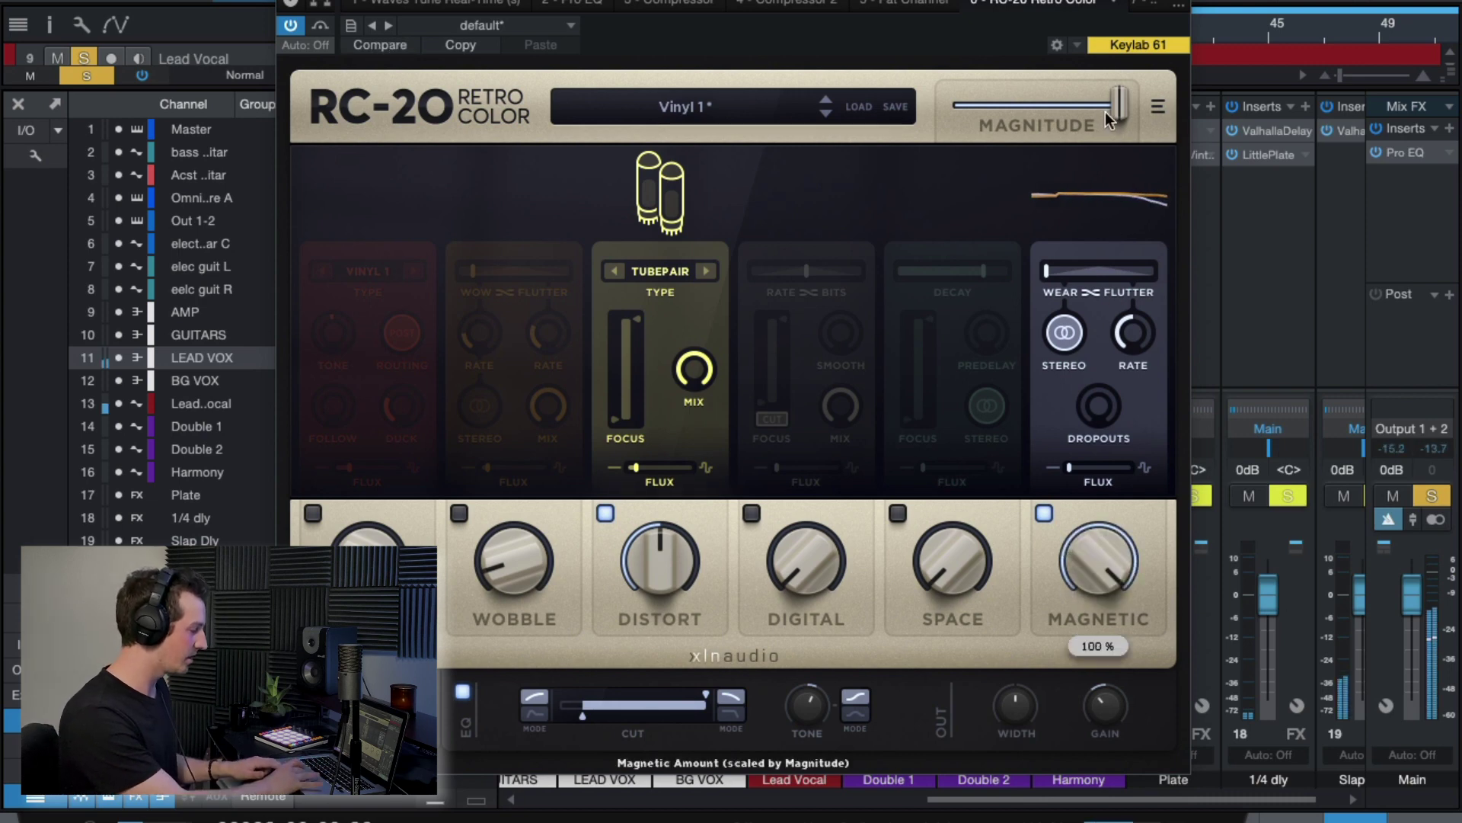
double_click(1111, 547)
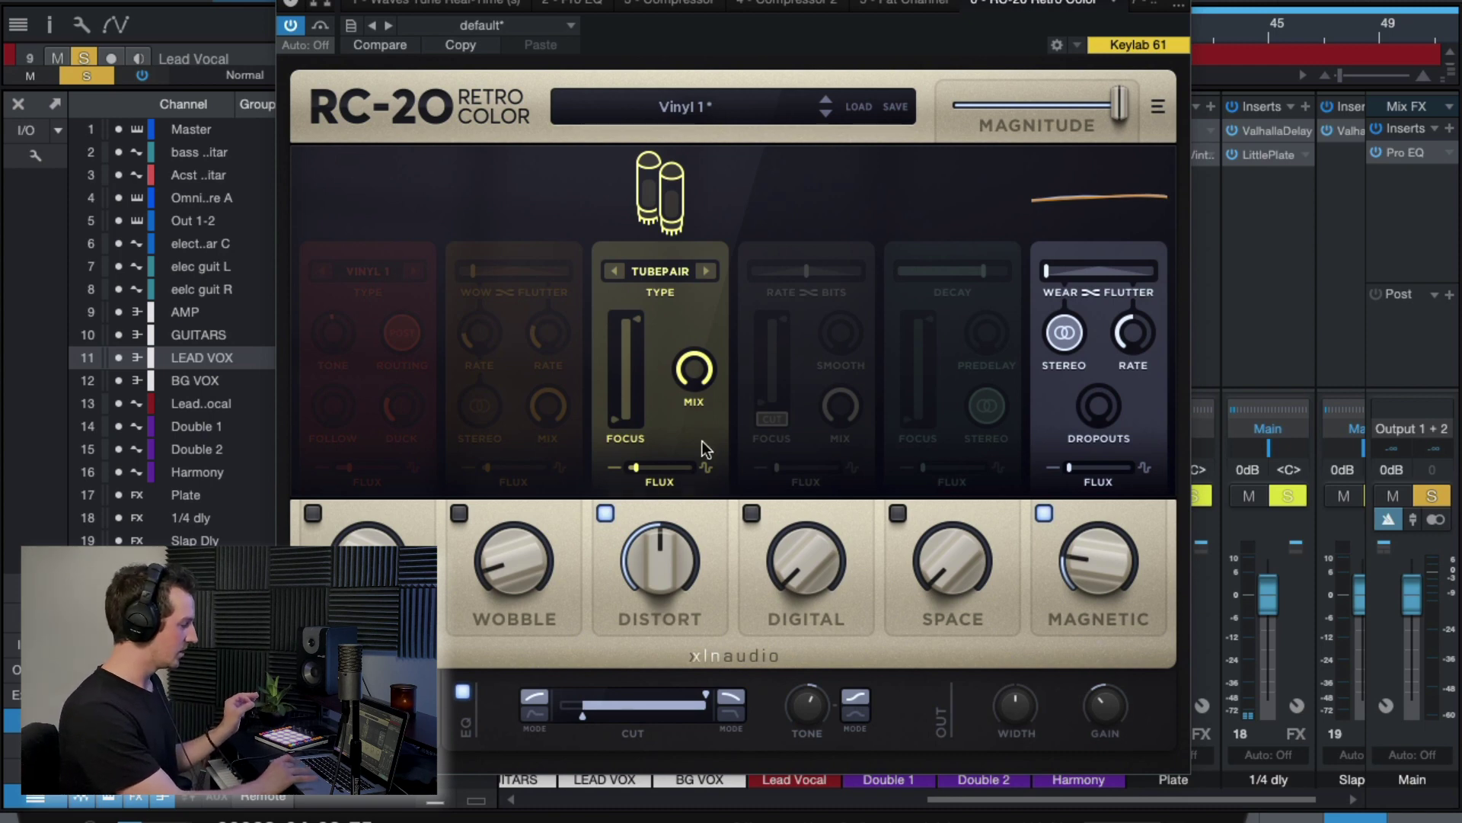
key(space)
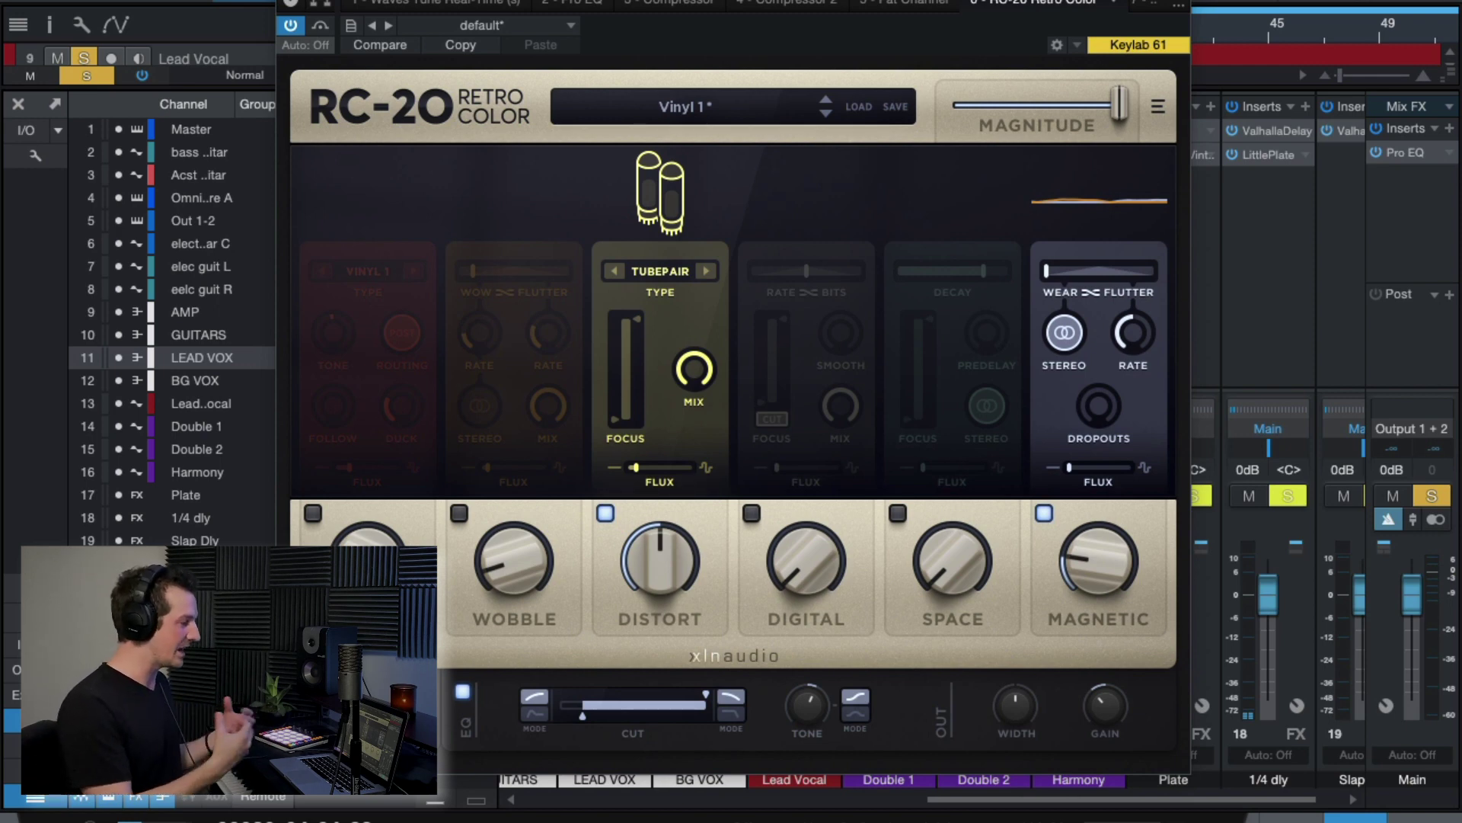
key(ctrl+w)
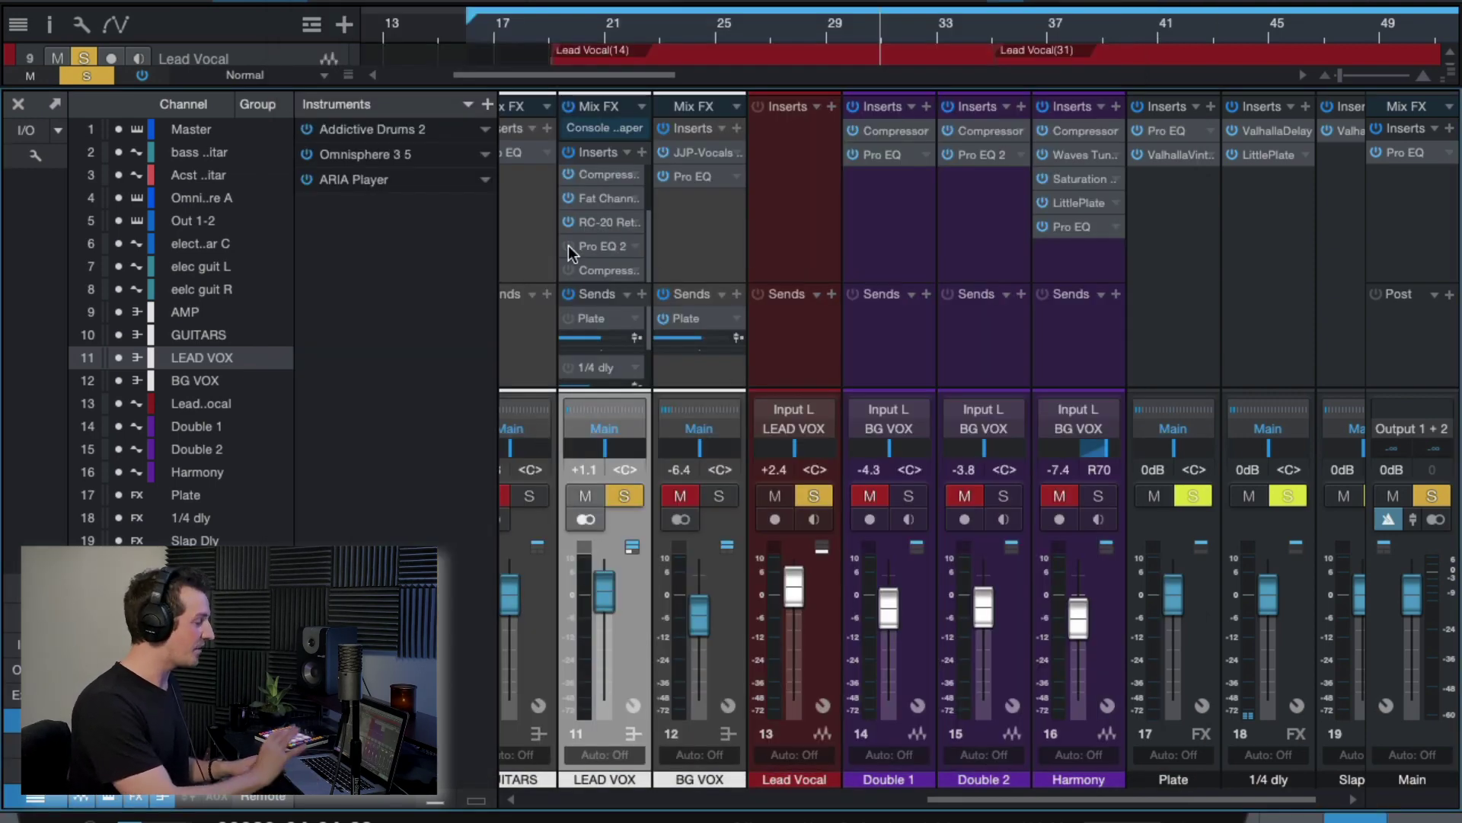
double_click(607, 247)
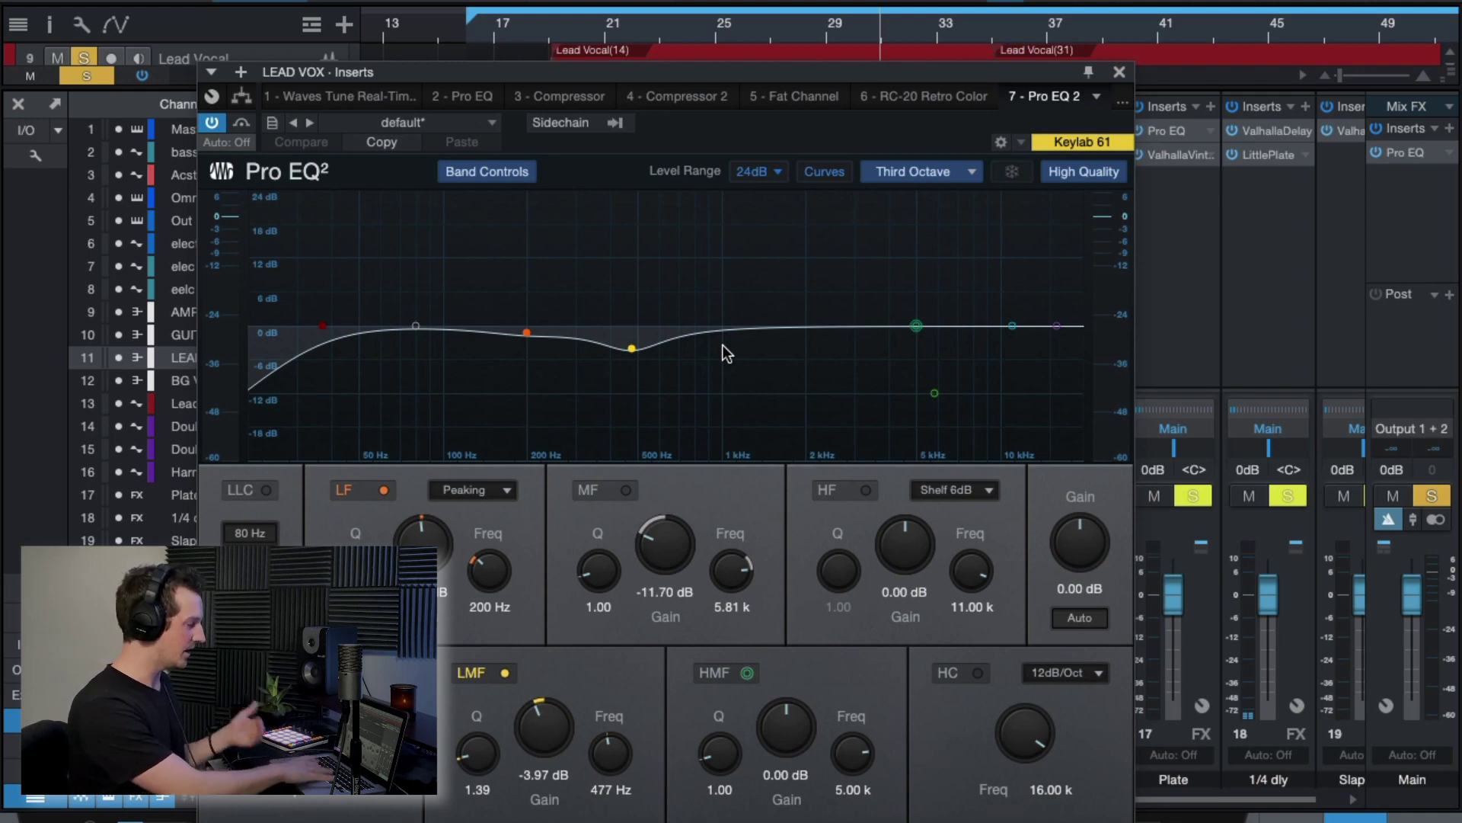
key(space)
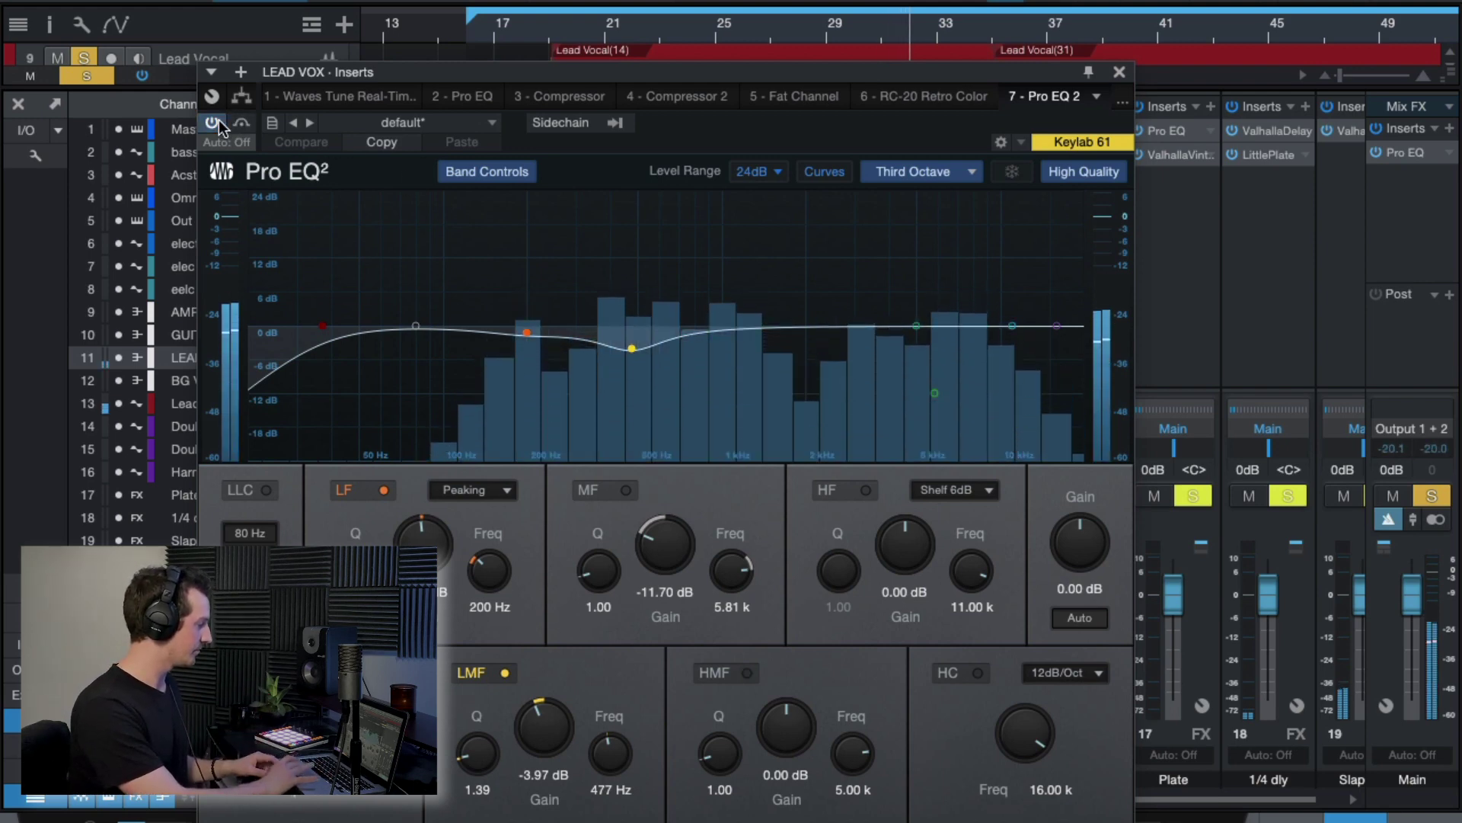
click(214, 122)
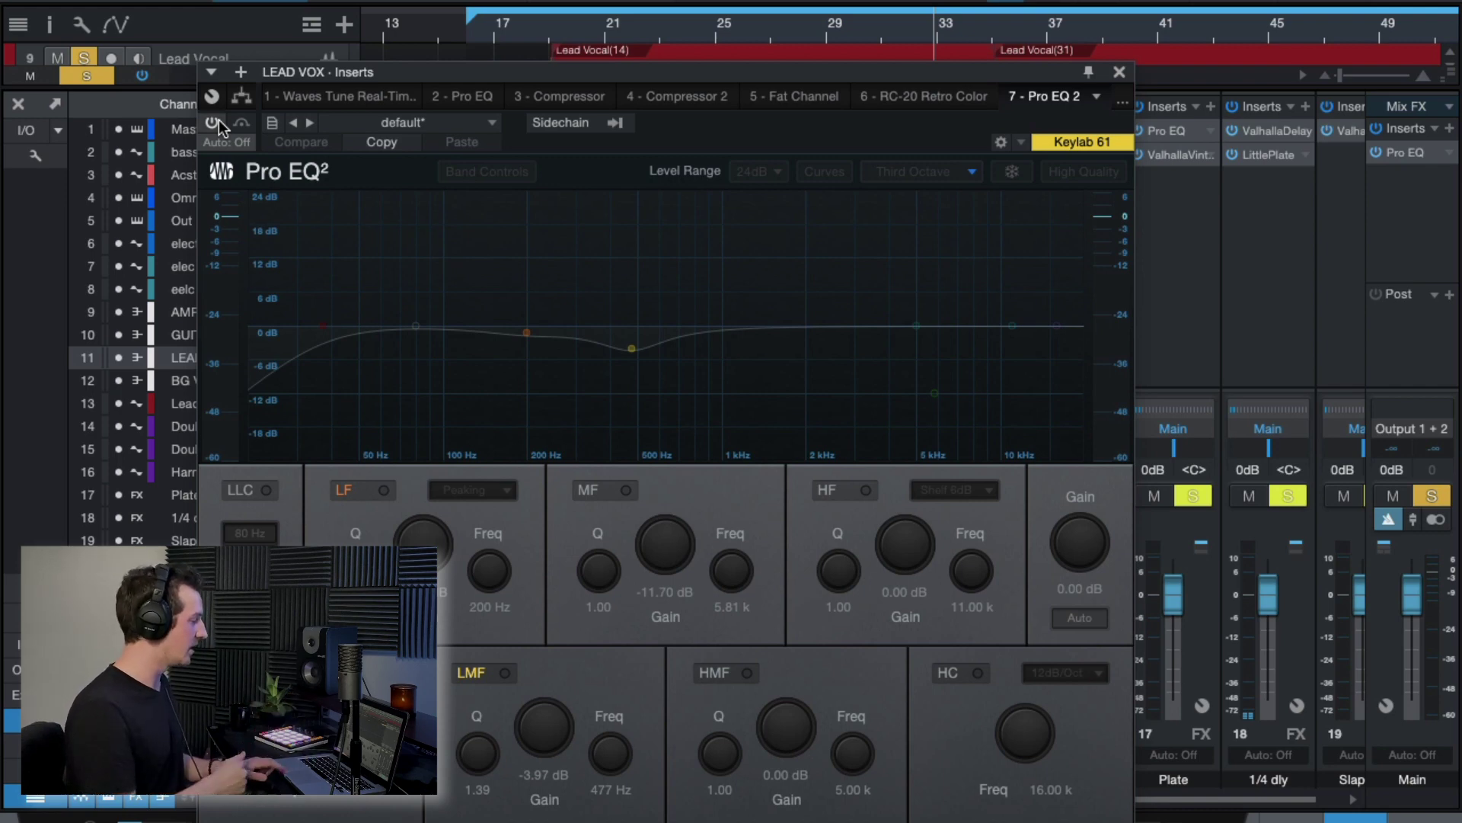
click(217, 122)
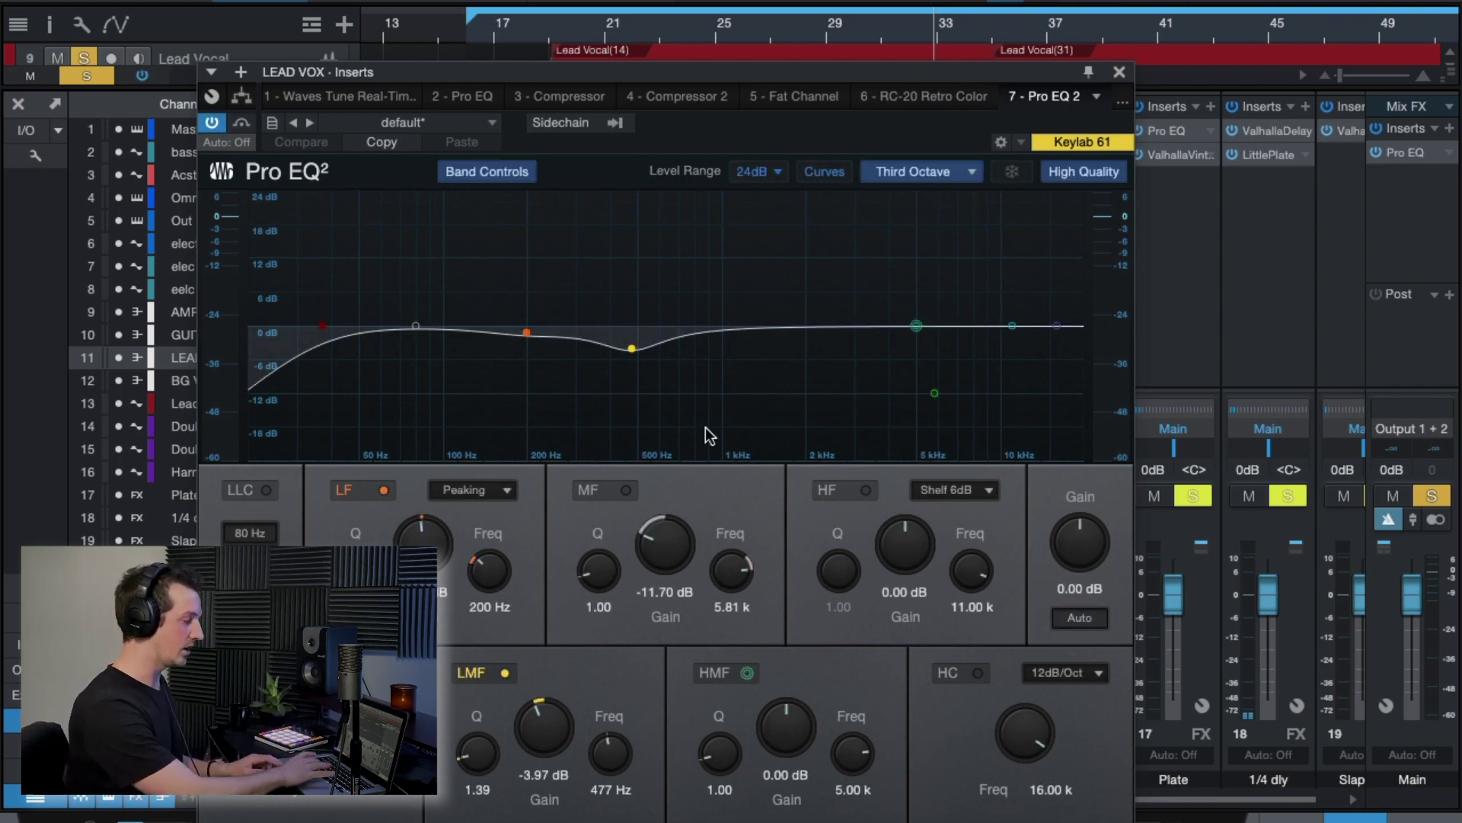
key(space)
click(1119, 74)
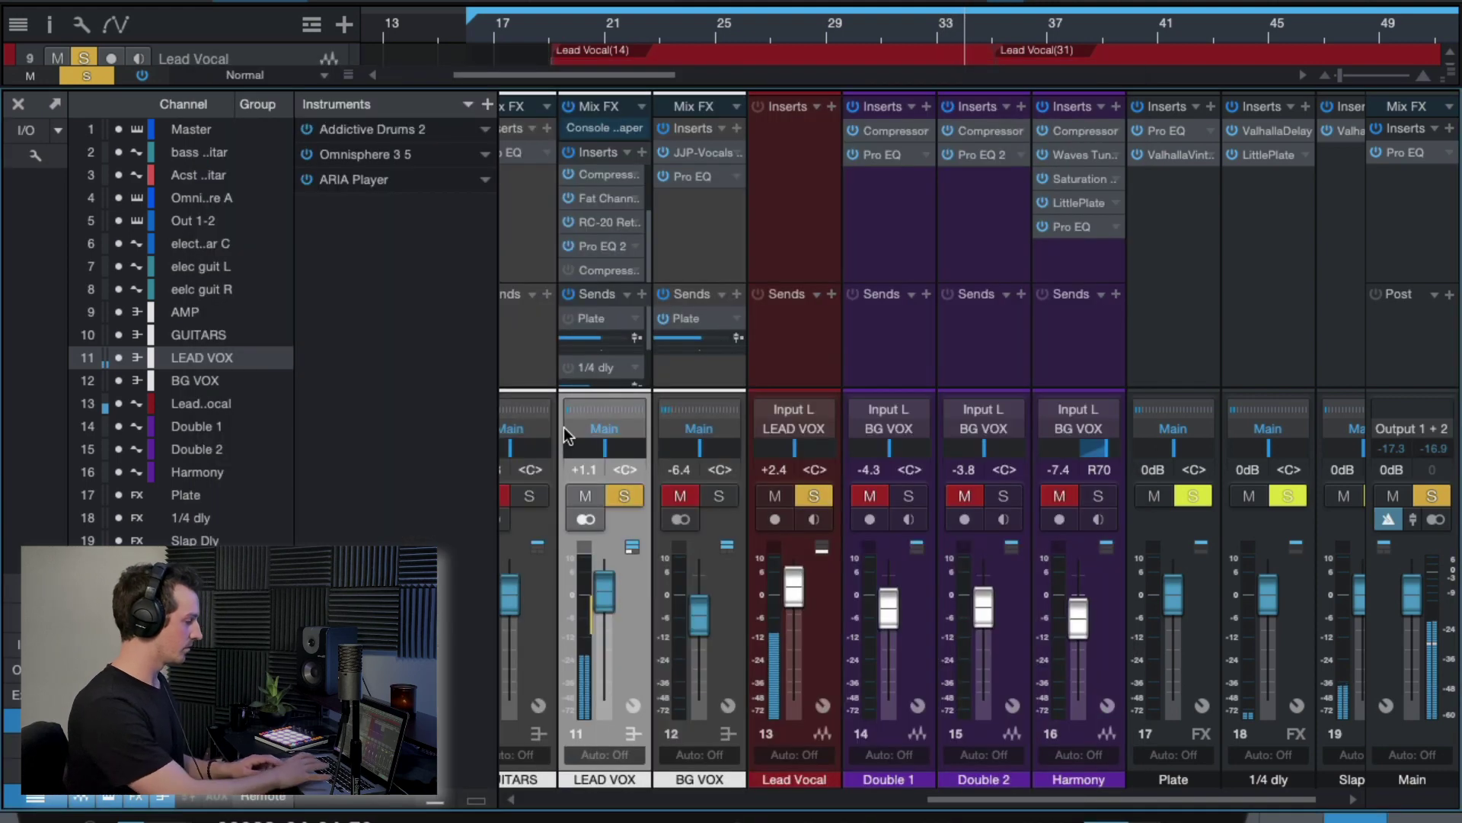
scroll(651, 207, down, 2)
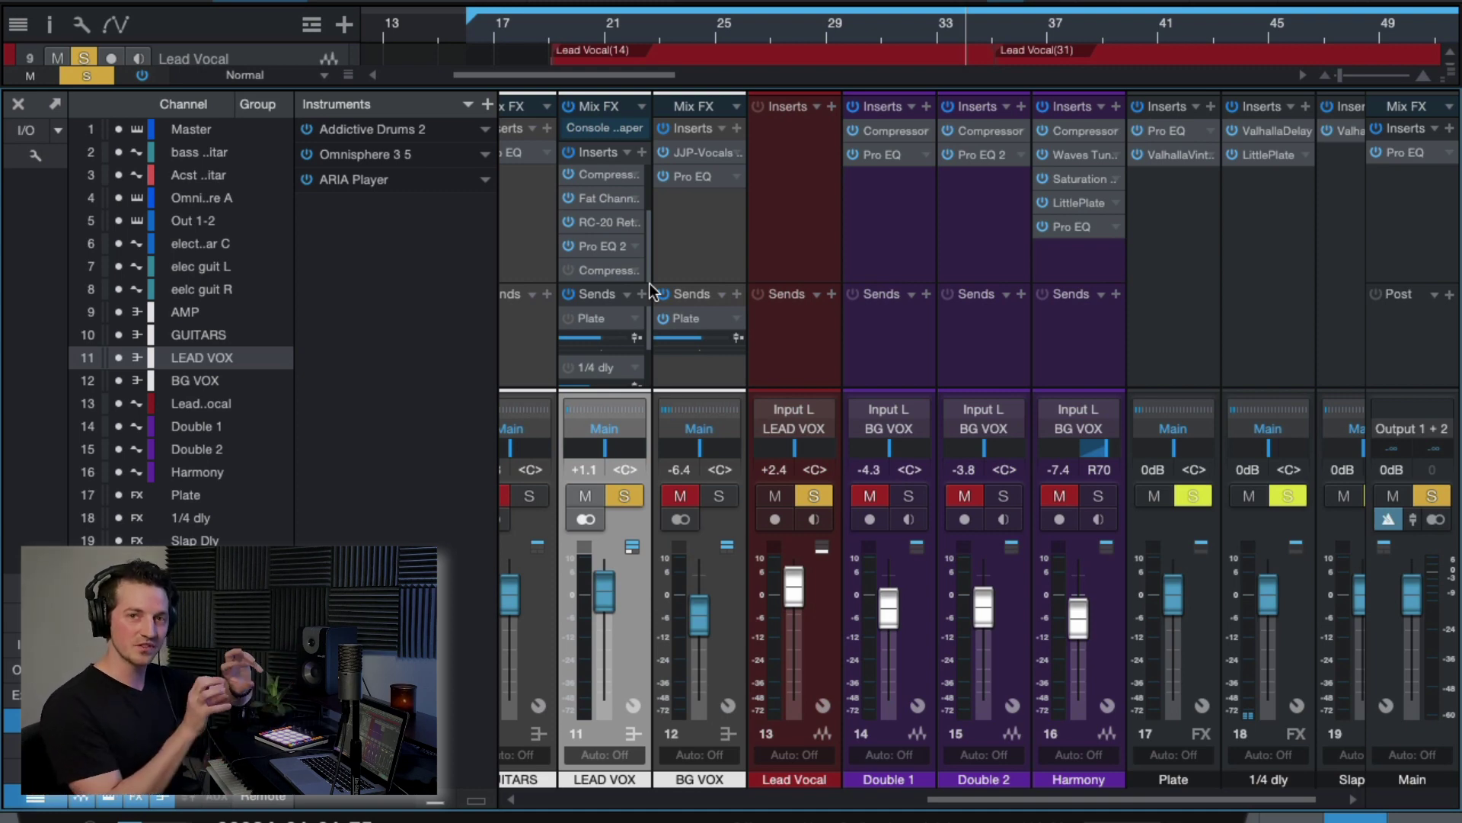
Open LEAD VOX's Compressor 3 and, while playing, drag its threshold down to about −37.20 dB.
double_click(605, 269)
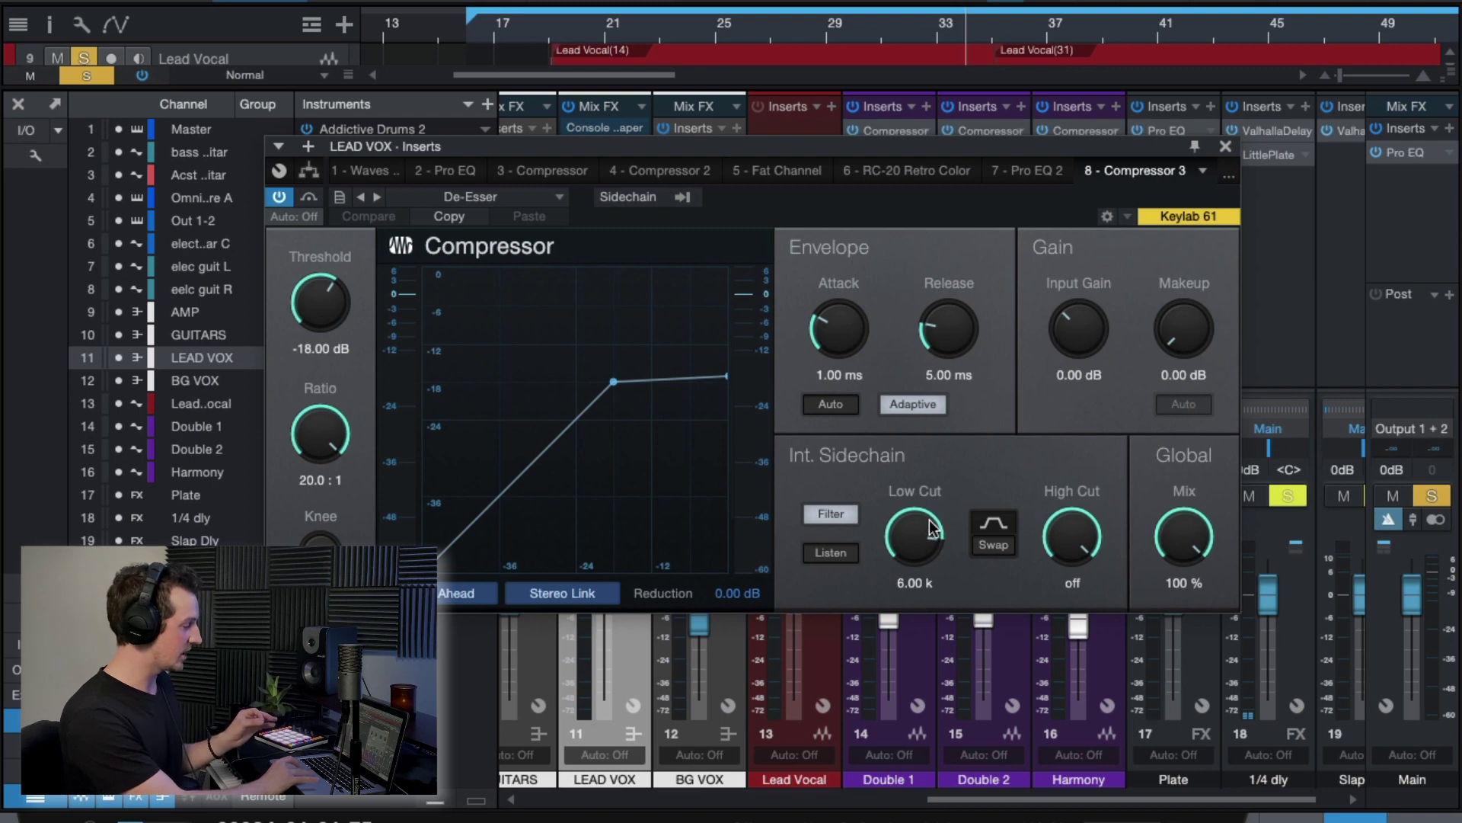
key(space)
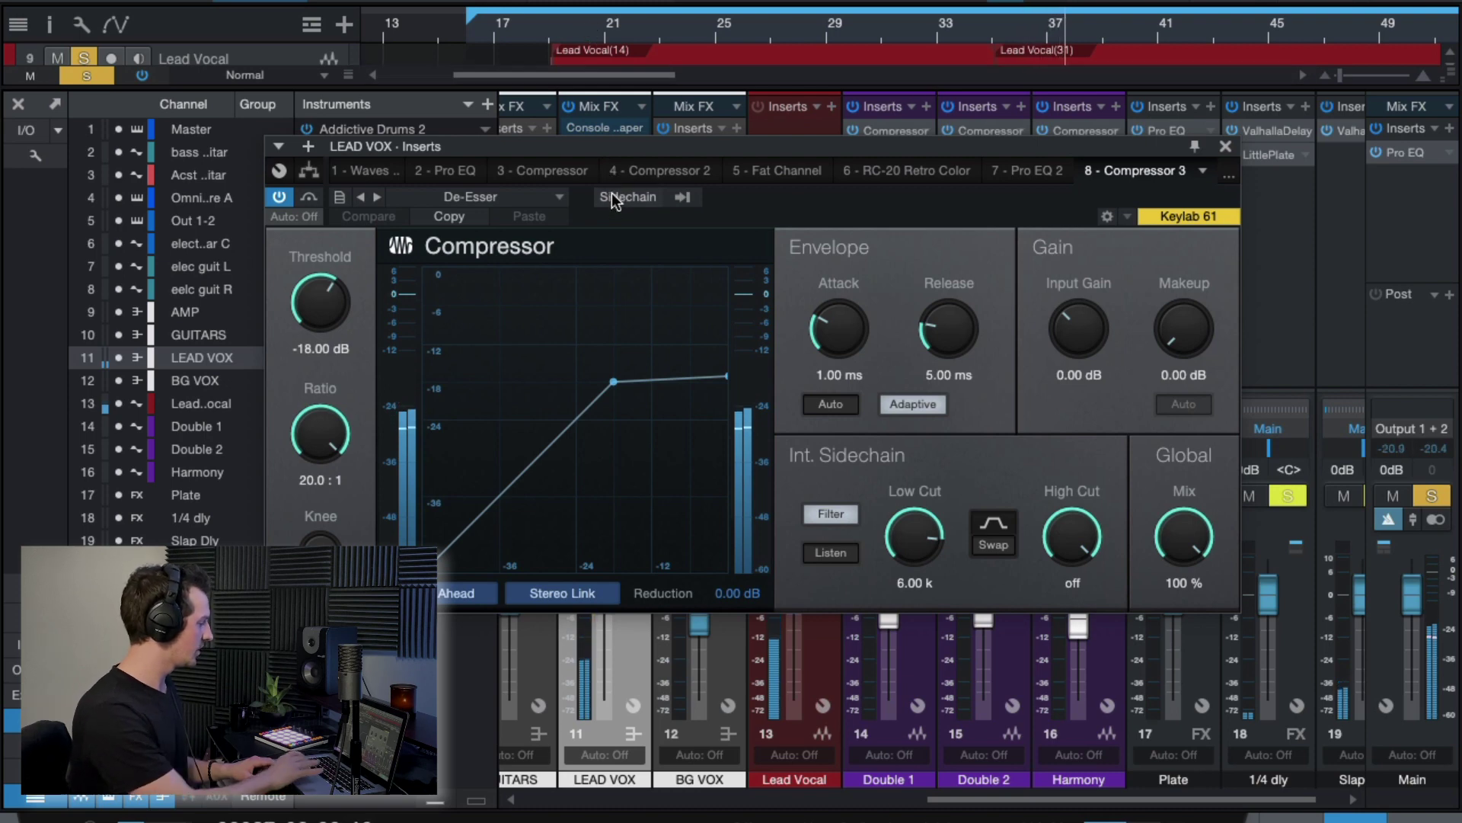
mouse_move(332, 327)
mouse_down()
mouse_move(323, 361)
mouse_move(317, 295)
mouse_move(319, 312)
mouse_up()
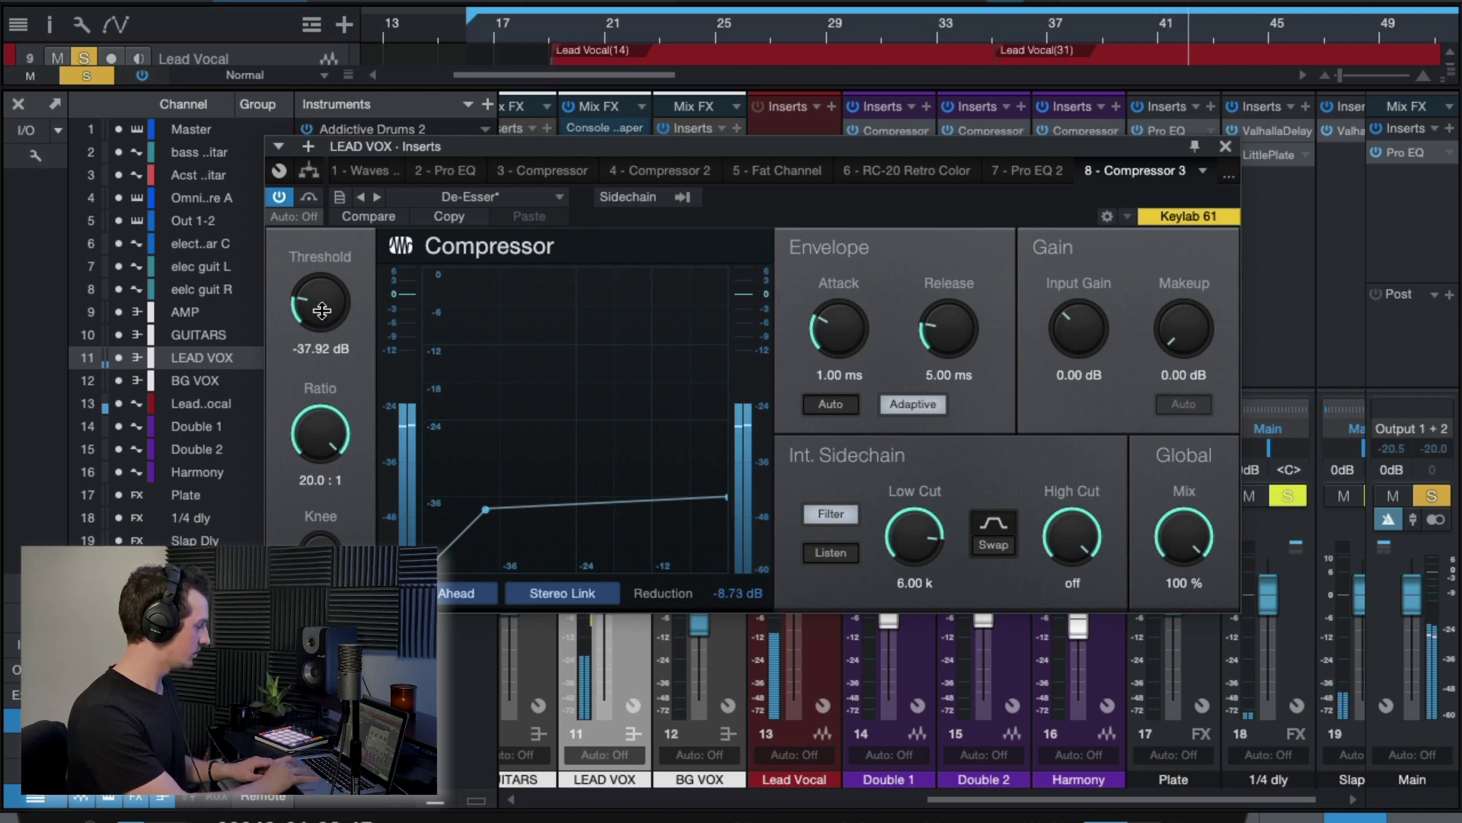
drag(321, 310, 326, 324)
Close the compressor window and unsolo the LEAD VOX channel.
click(1224, 145)
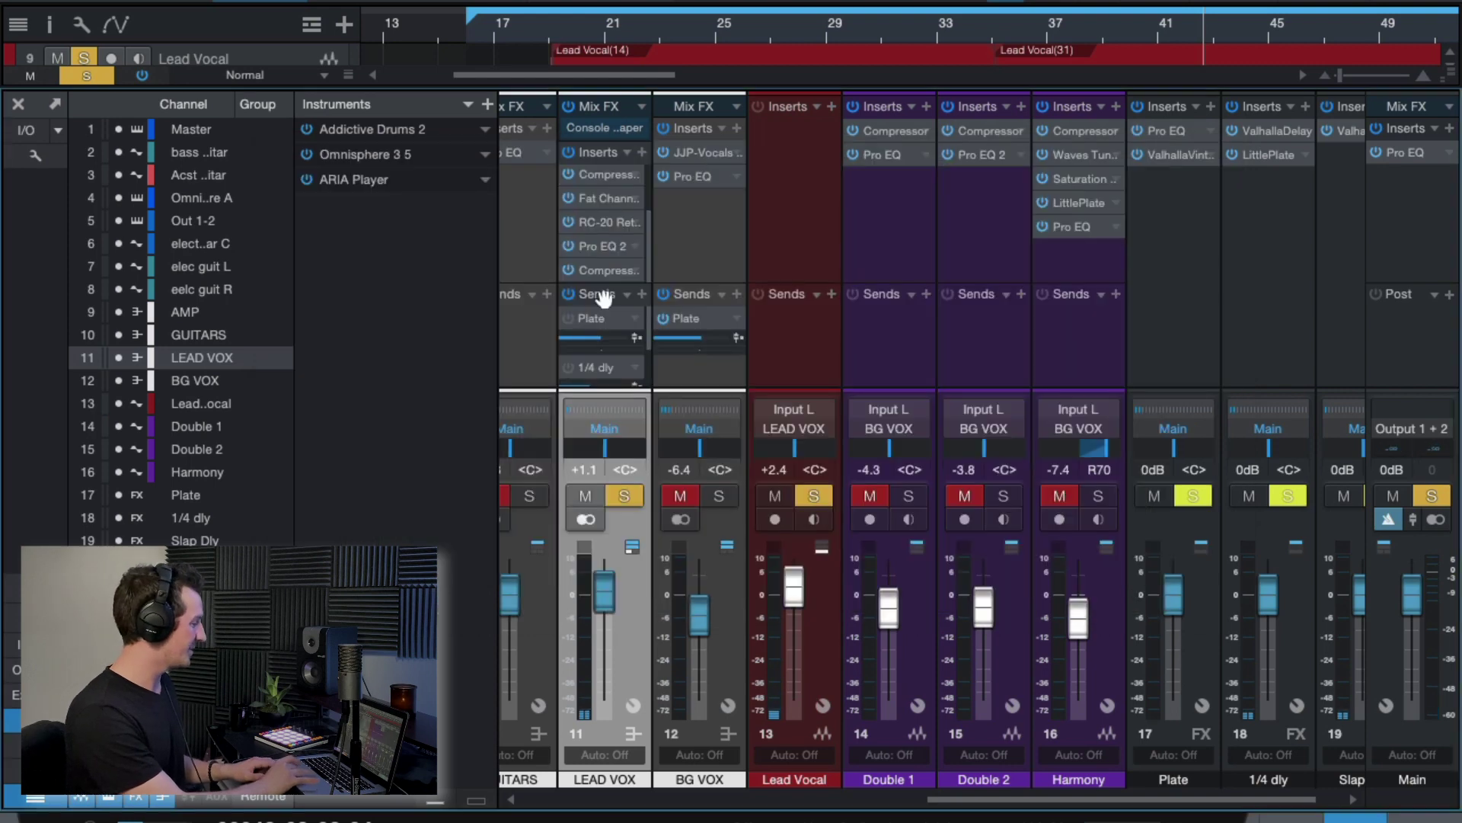
scroll(646, 366, down, 3)
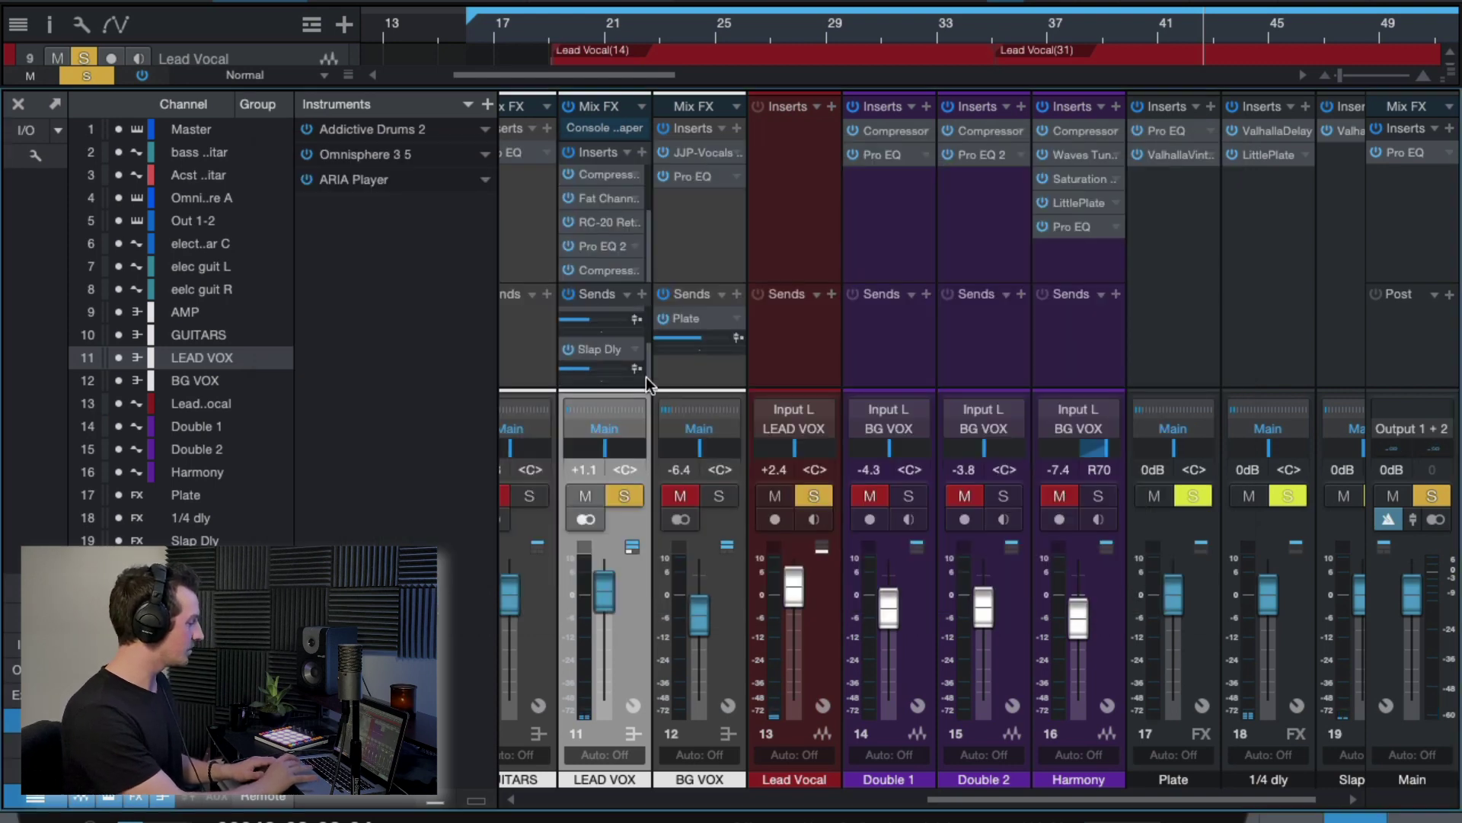
scroll(645, 335, up, 1)
scroll(646, 339, down, 1)
click(625, 496)
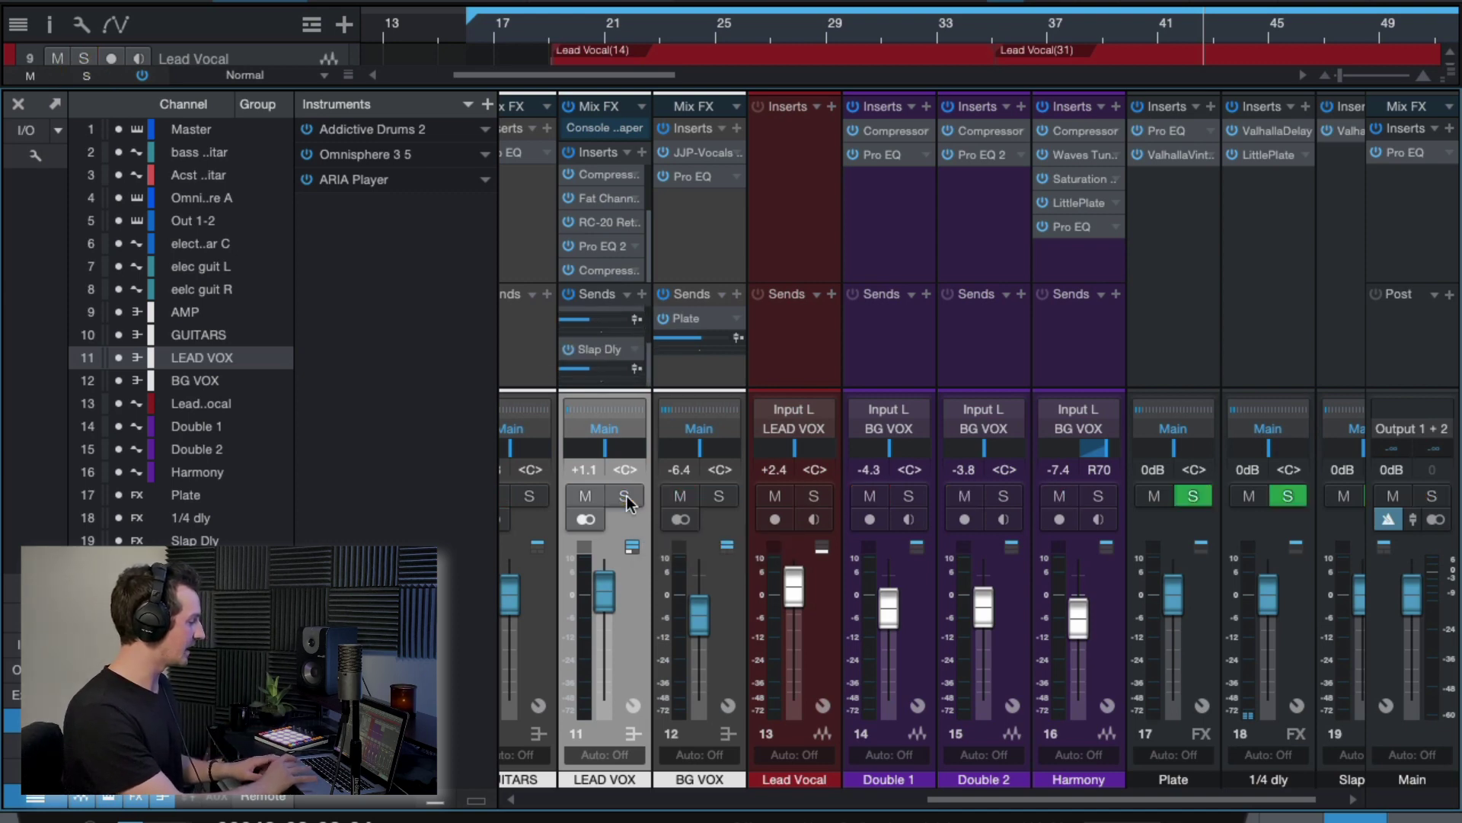
scroll(647, 353, up, 2)
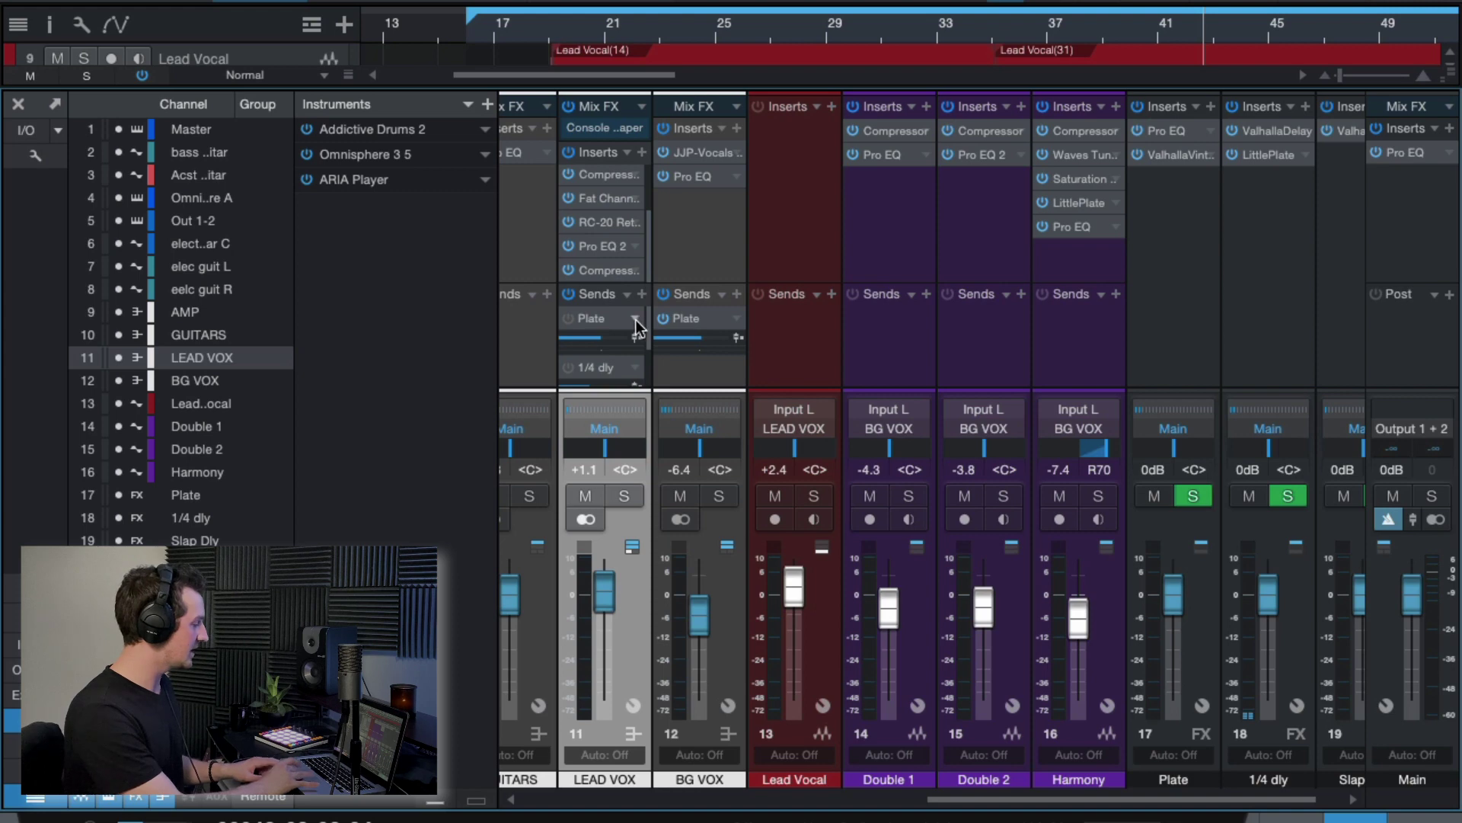
Remove the Plate and 1/4 dly sends from LEAD VOX and select the 1/4 dly channel.
click(635, 318)
click(699, 589)
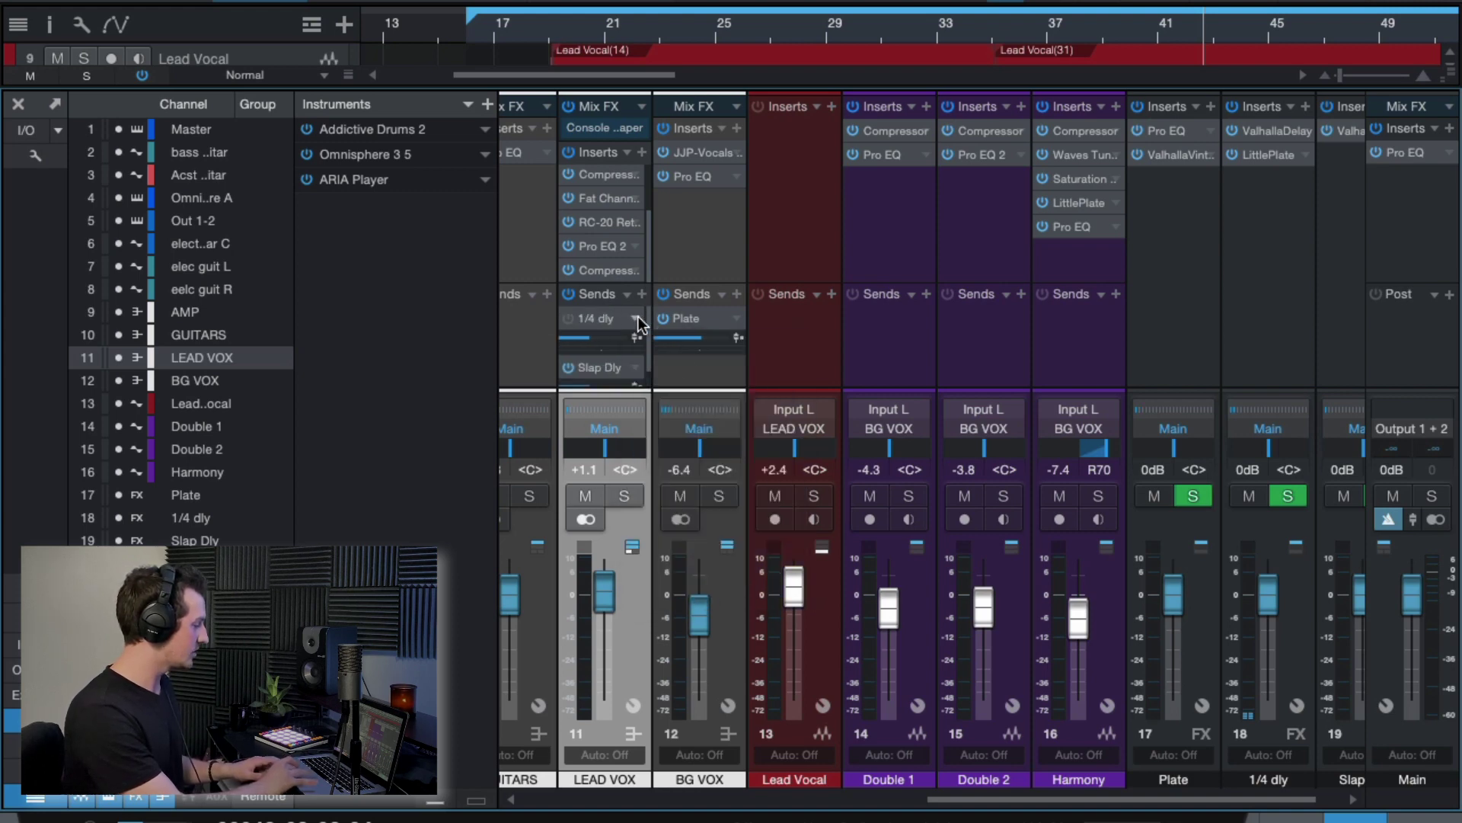
click(646, 318)
click(700, 588)
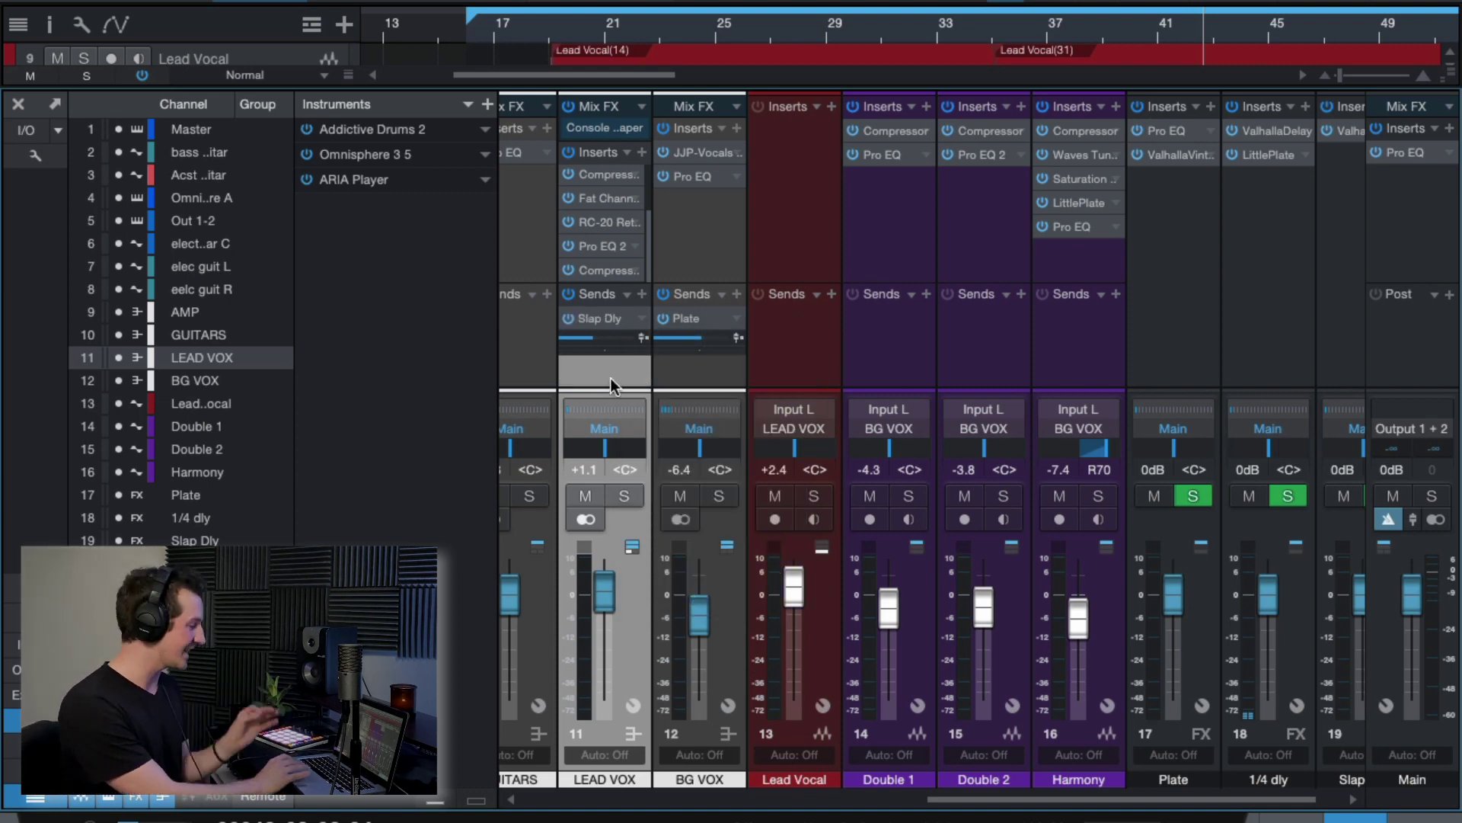
scroll(610, 378, right, 1)
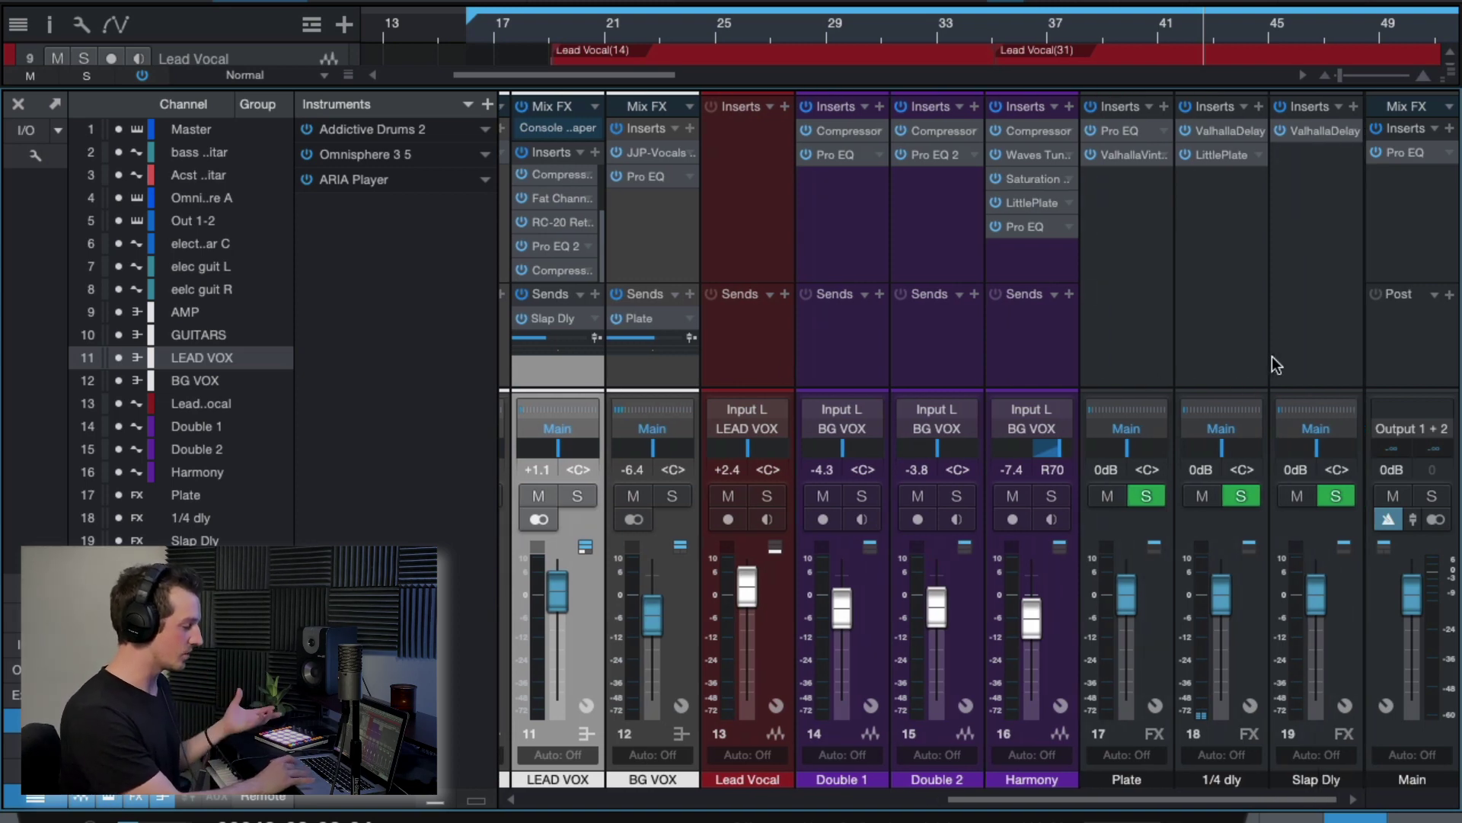
click(1228, 305)
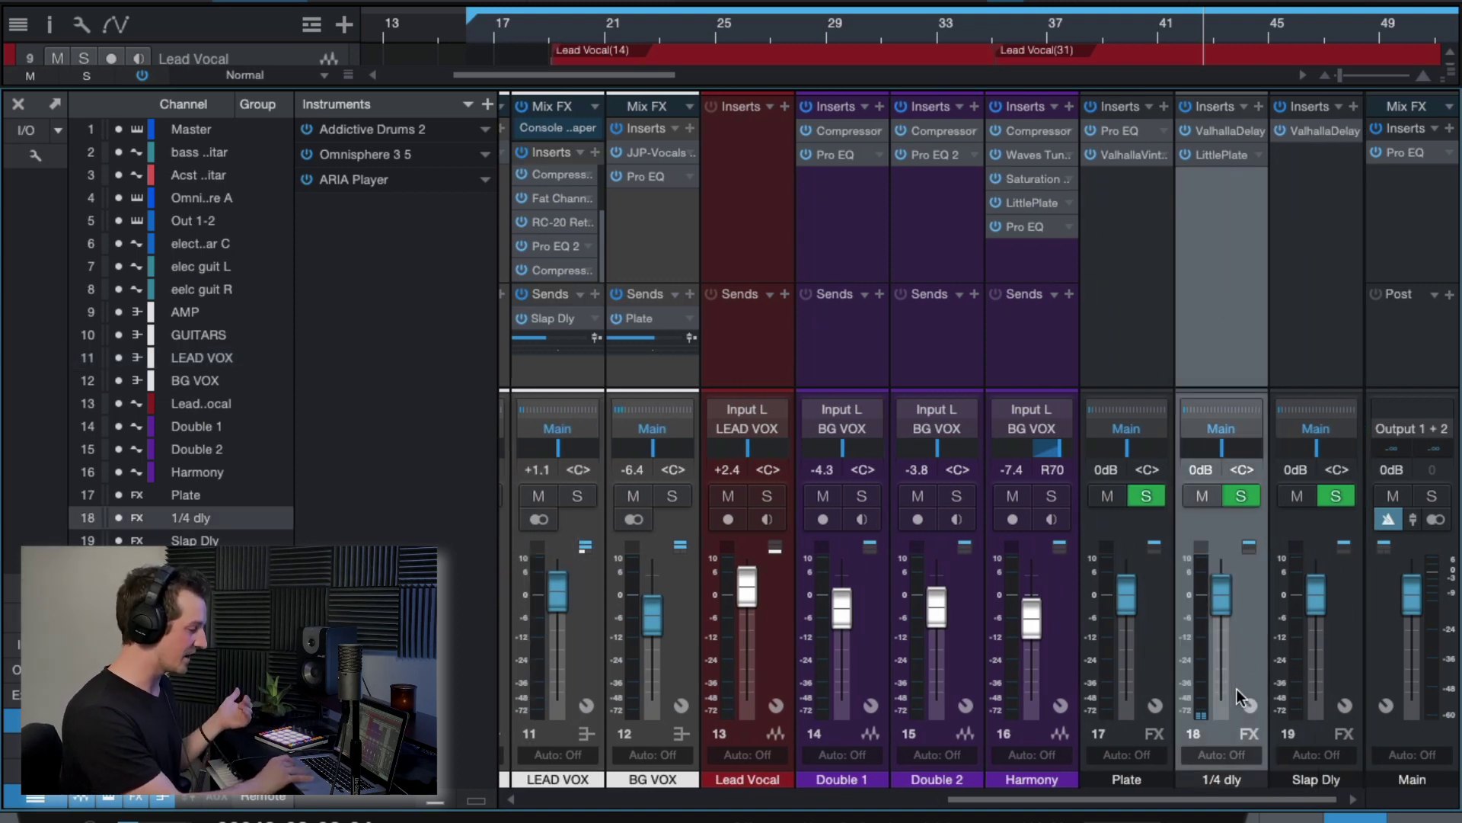
Open the Slap Dly ValhallaDelay editor, move it higher, and play from around bar 21.
click(1295, 139)
click(1303, 131)
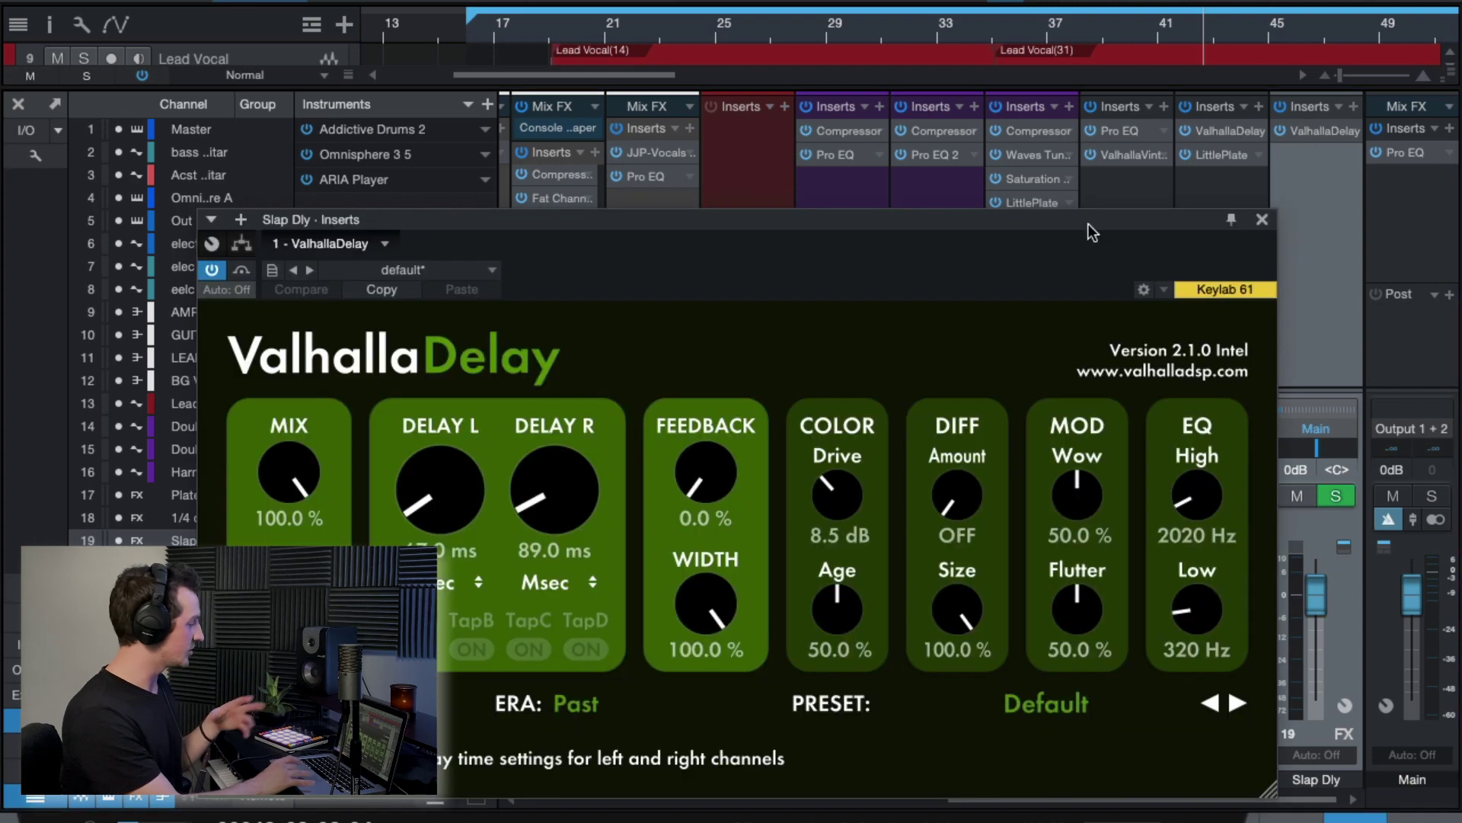
drag(767, 220, 762, 81)
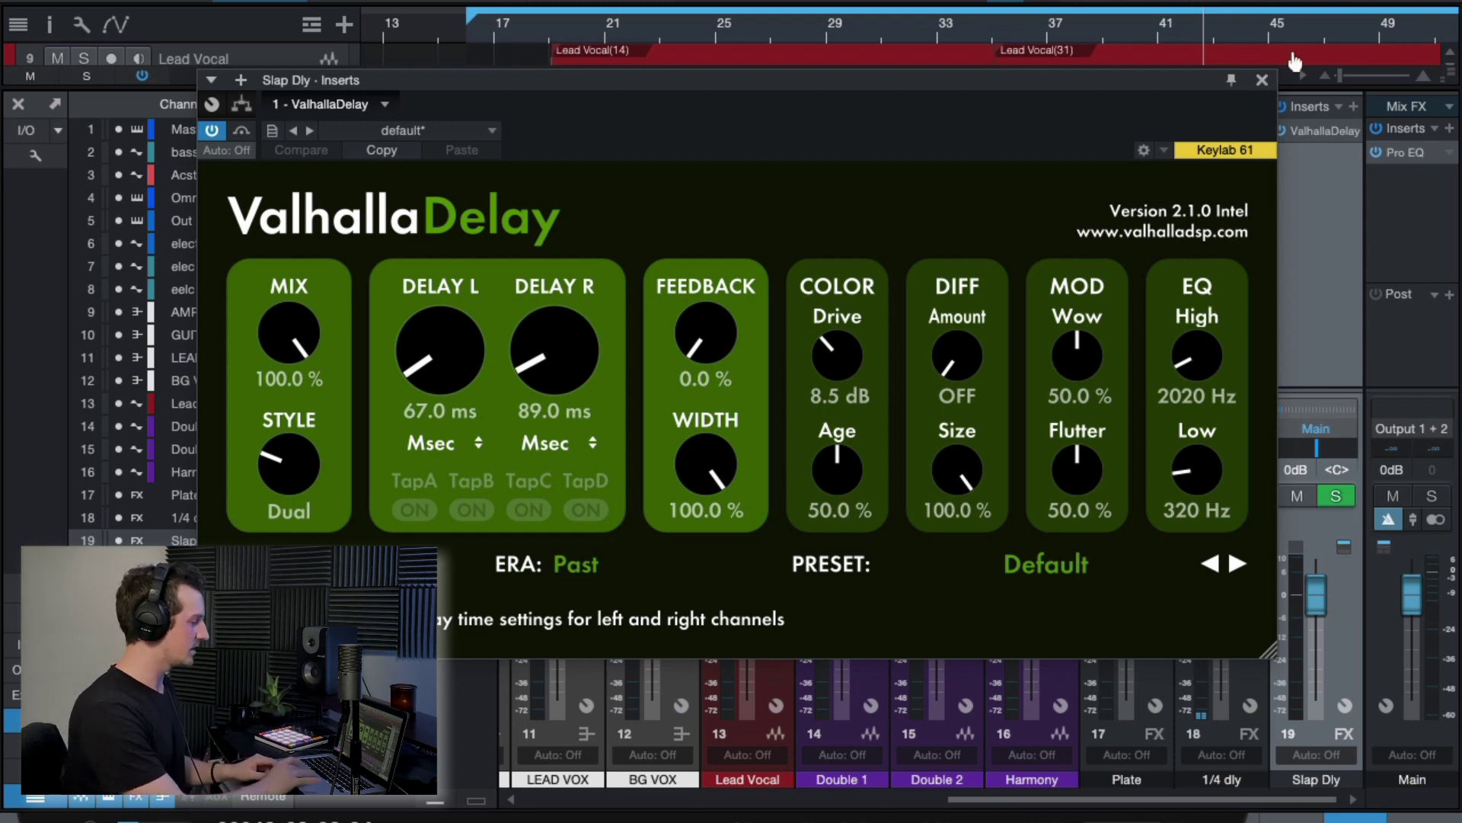
click(593, 31)
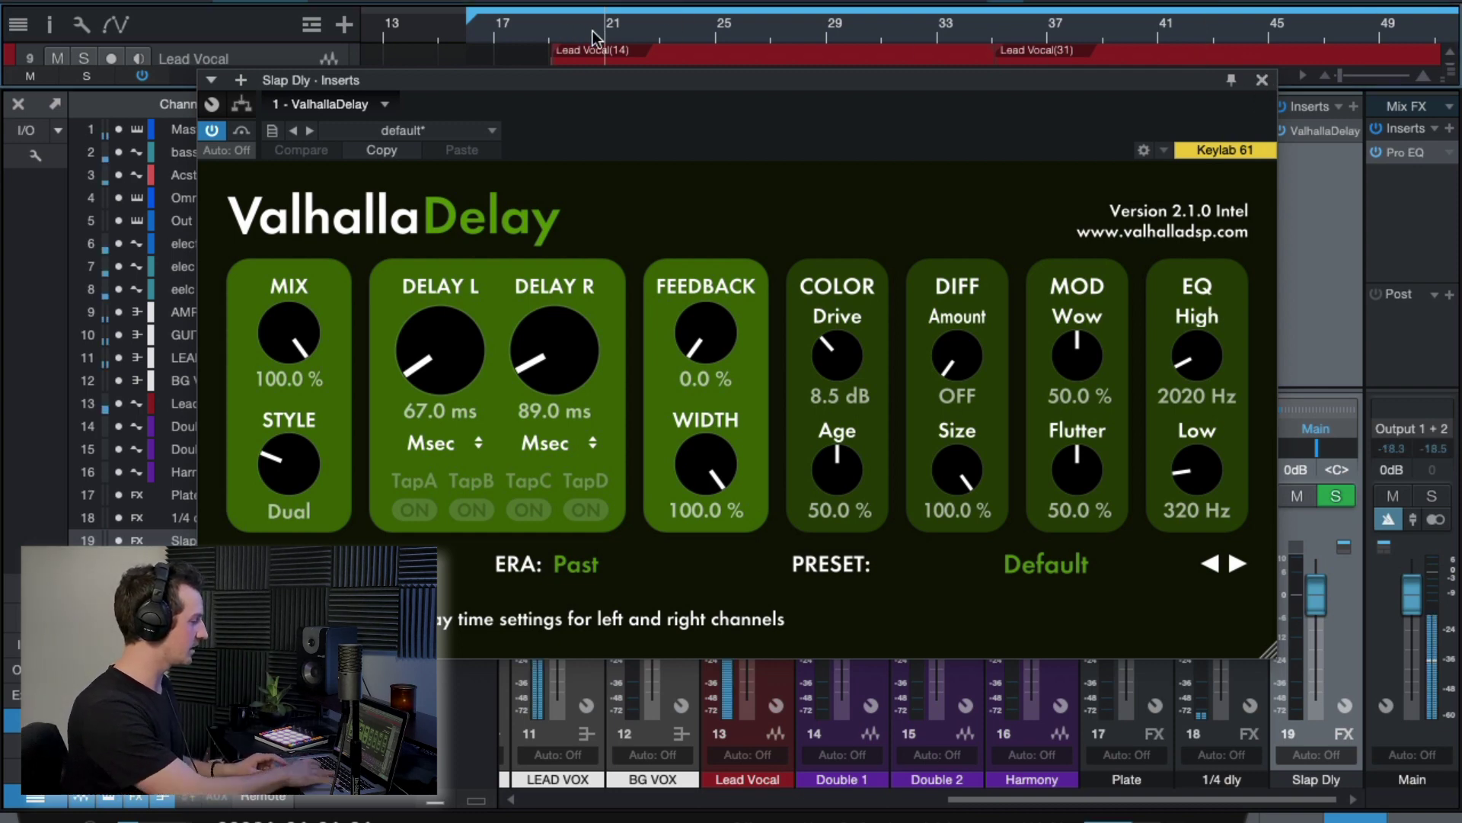
Close ValhallaDelay, push the Slap Dly return to +10 dB, reset it to 0 dB, and stop playback.
click(1260, 81)
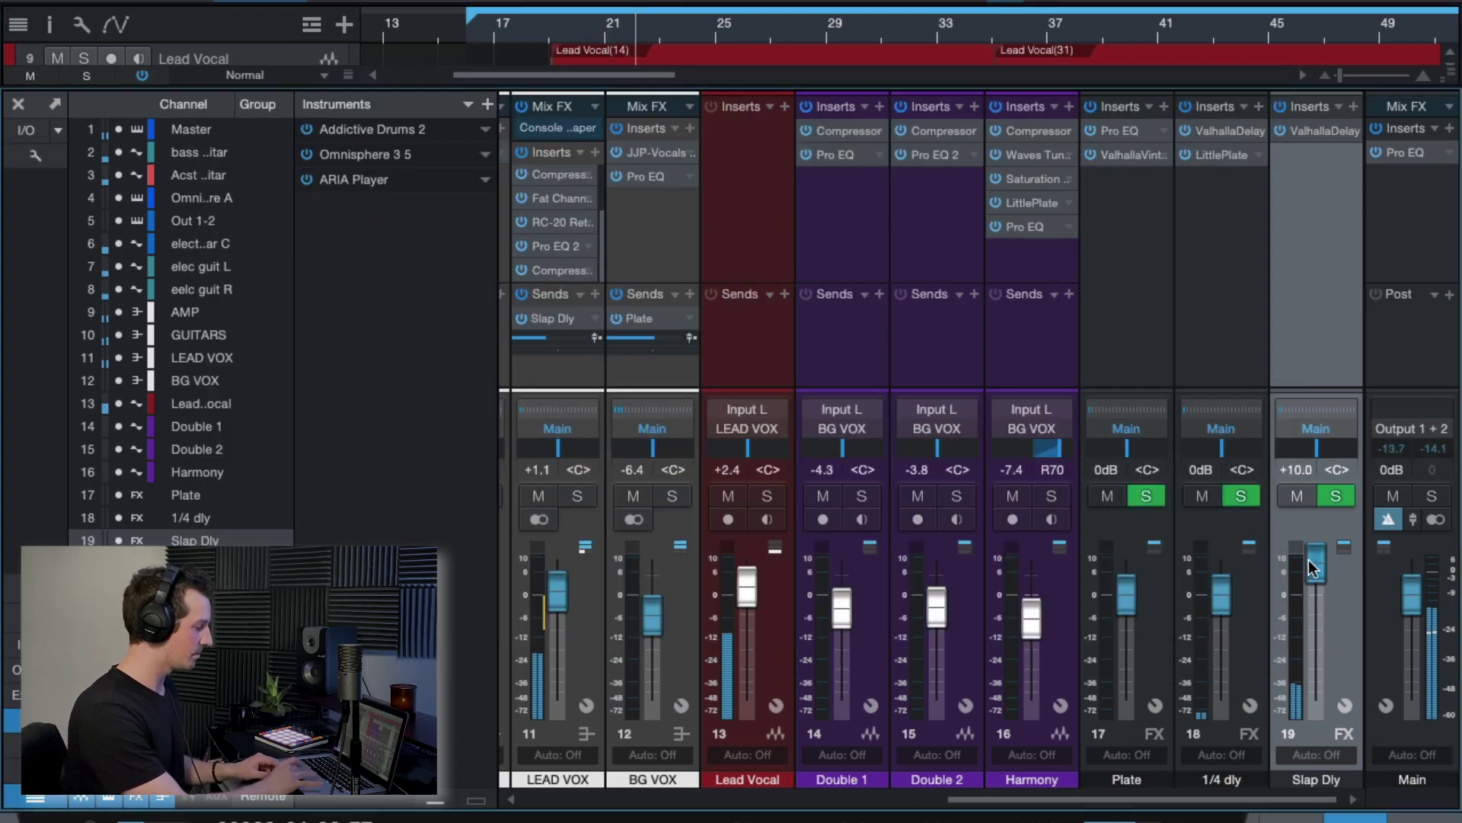
drag(1315, 594, 1314, 568)
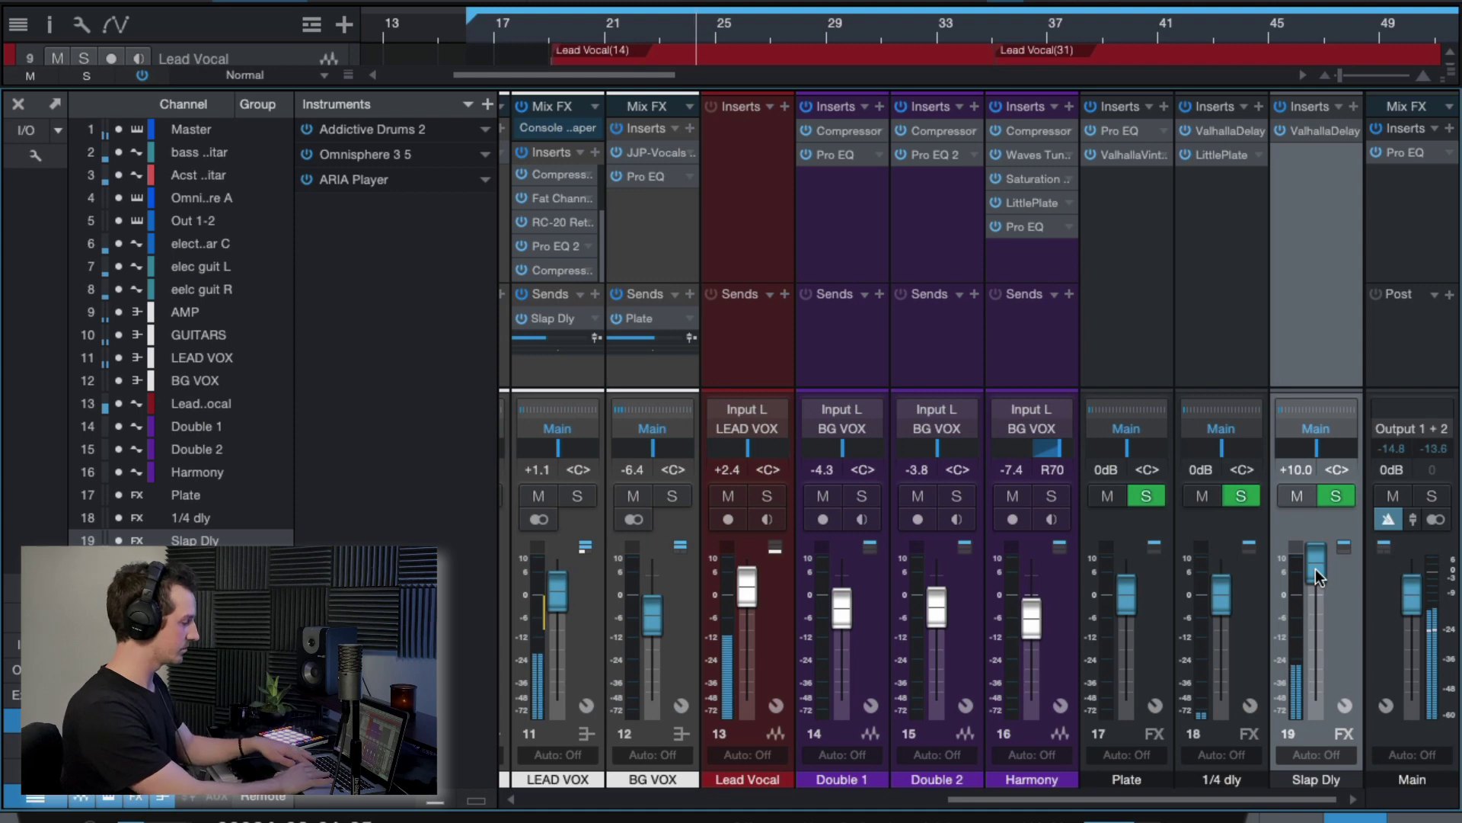
alt+click(1315, 568)
key(space)
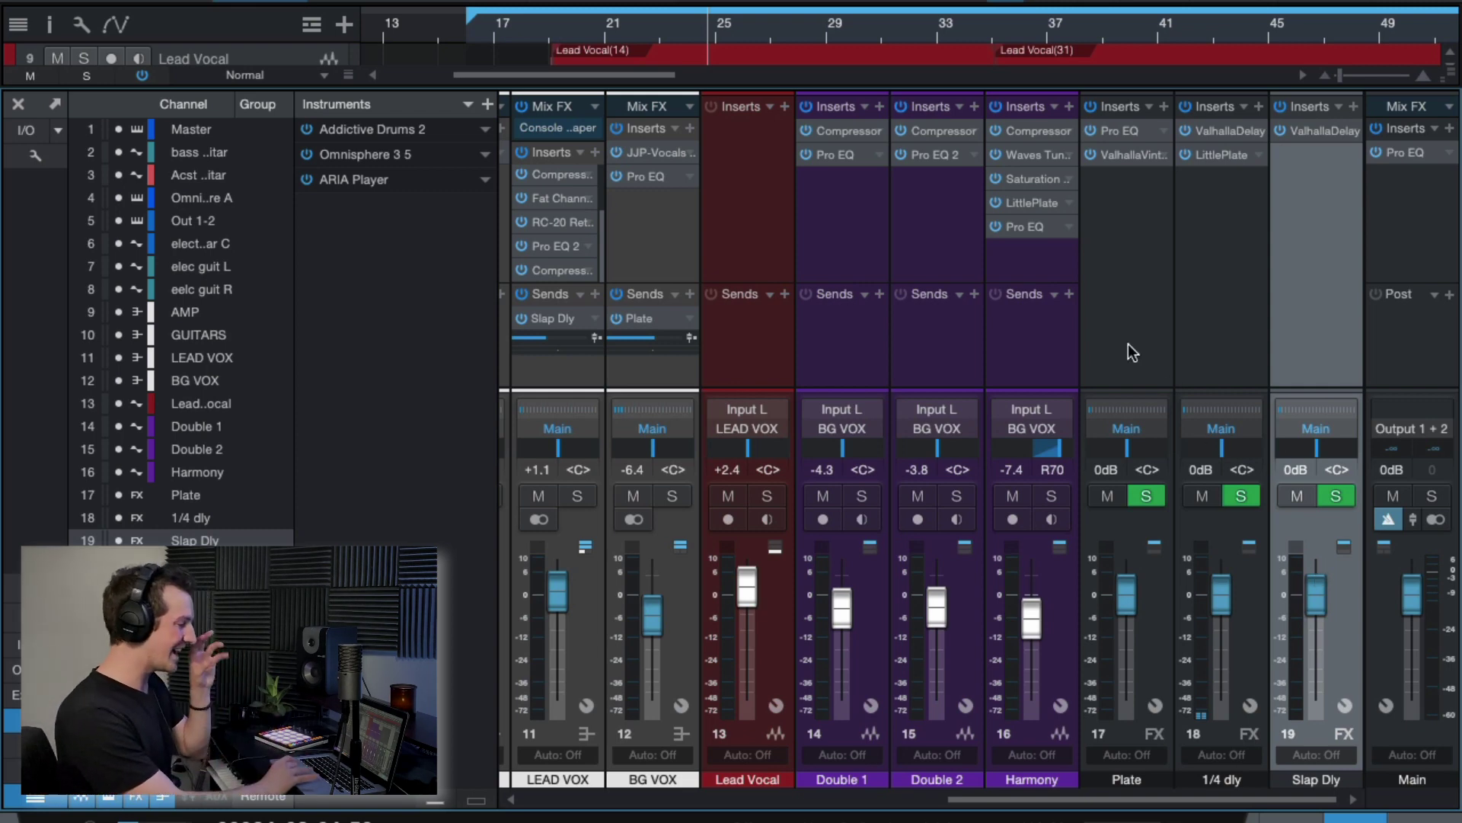
Scroll across the Console and select the BG VOX bus channel.
scroll(1133, 351, left, 5)
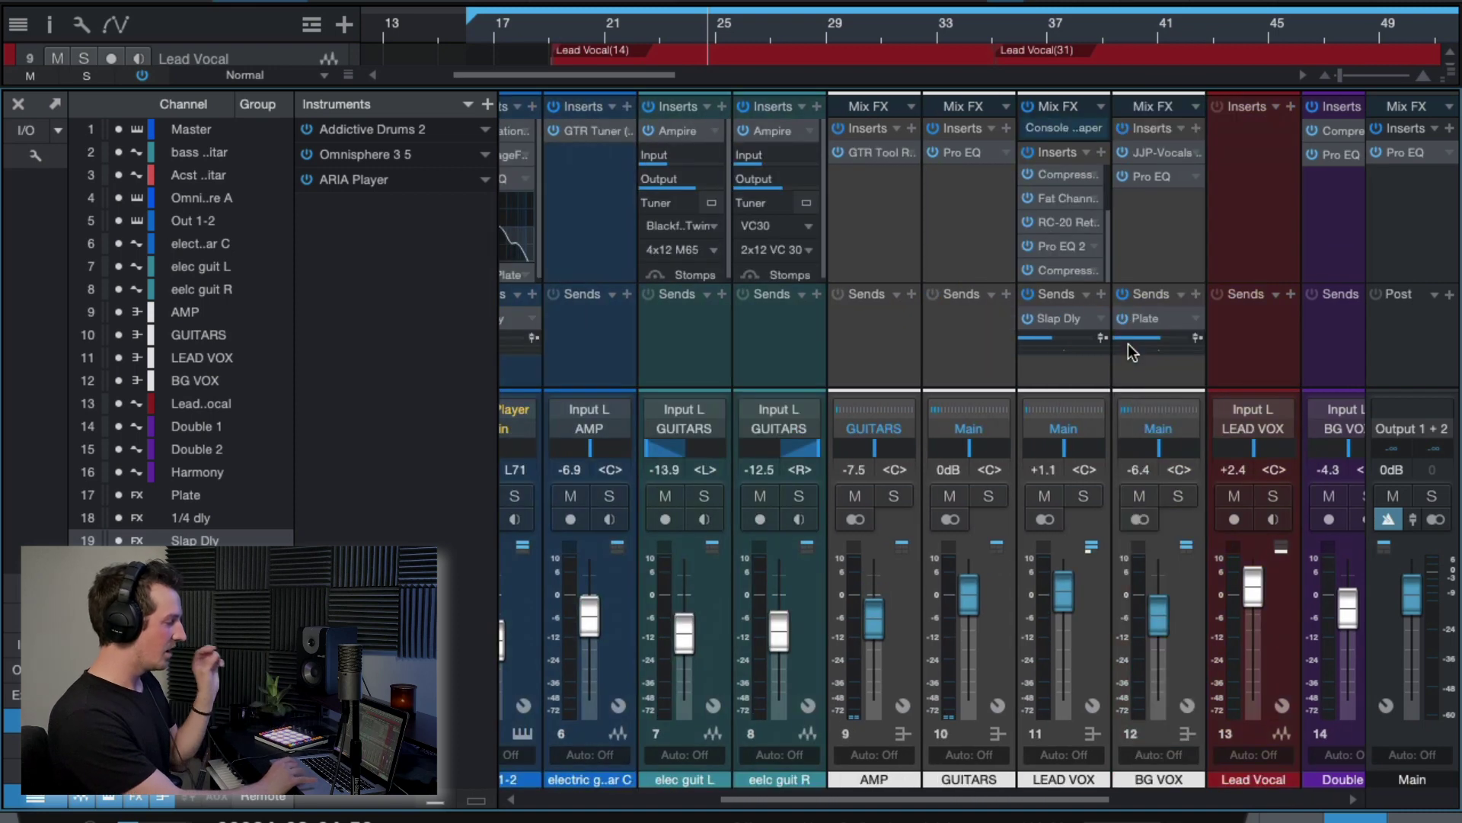
scroll(907, 340, left, 4)
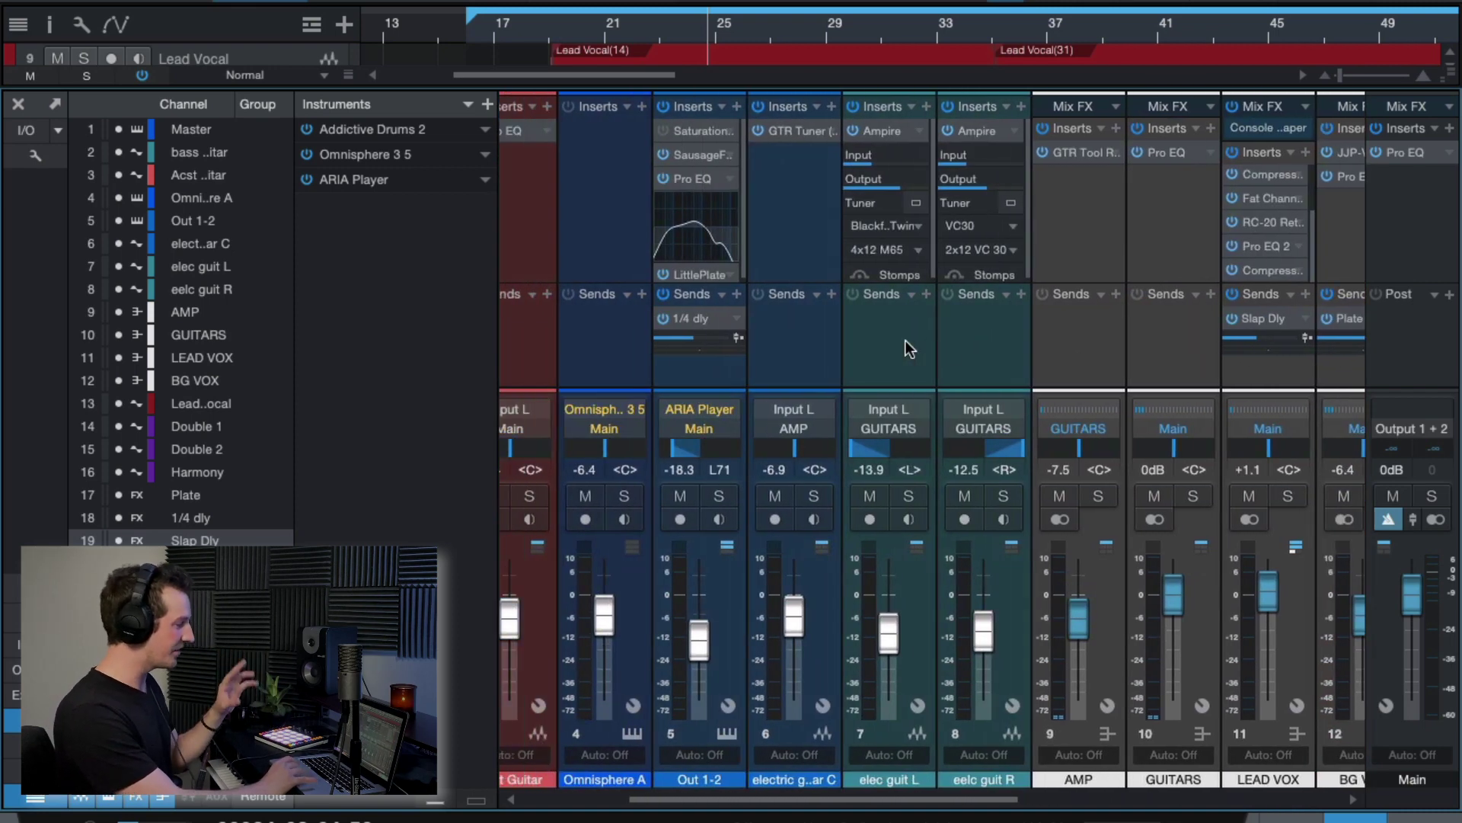
scroll(905, 340, left, 2)
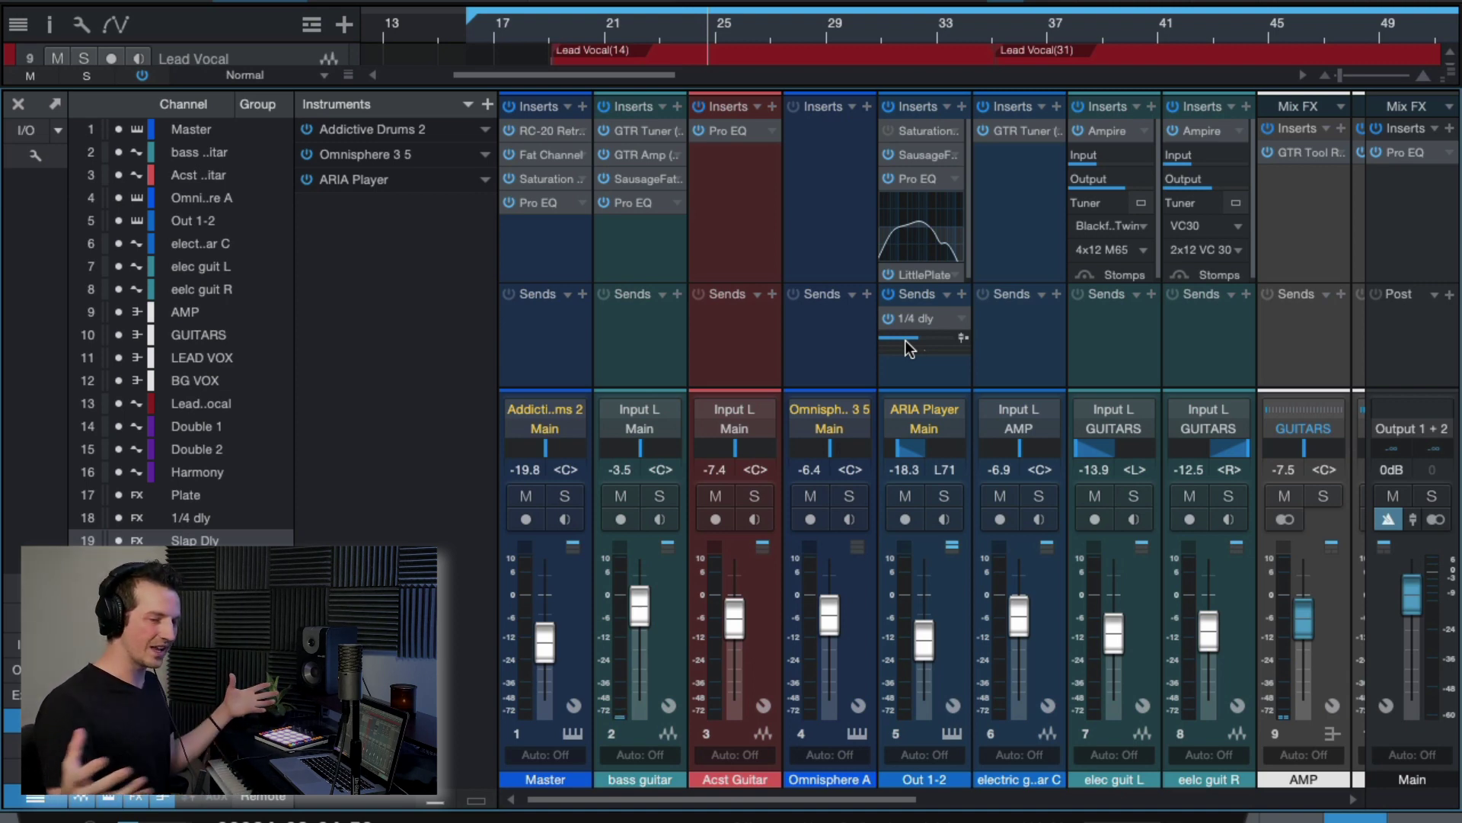
scroll(920, 351, right, 6)
scroll(920, 350, right, 3)
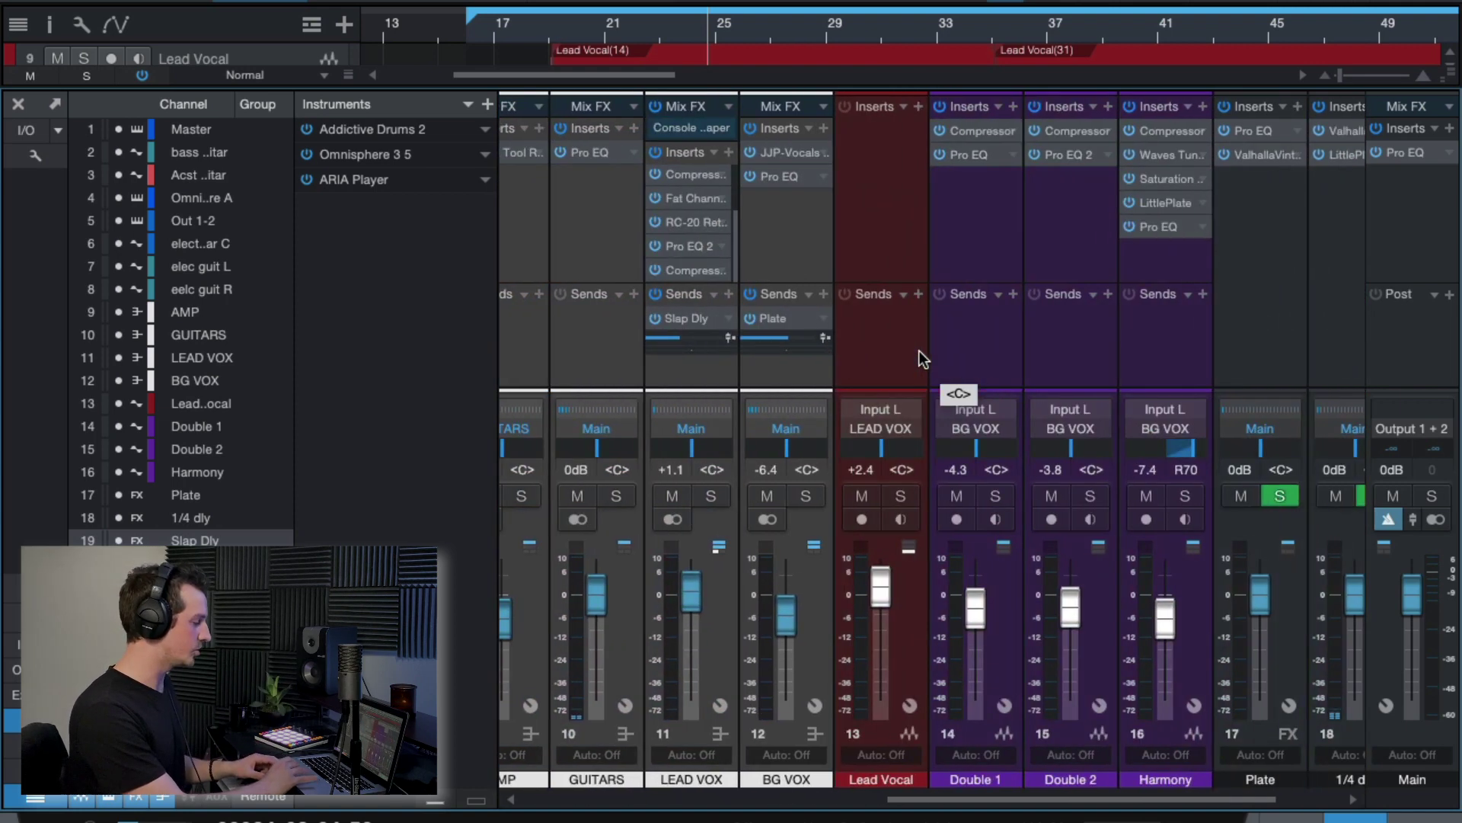
scroll(920, 351, left, 1)
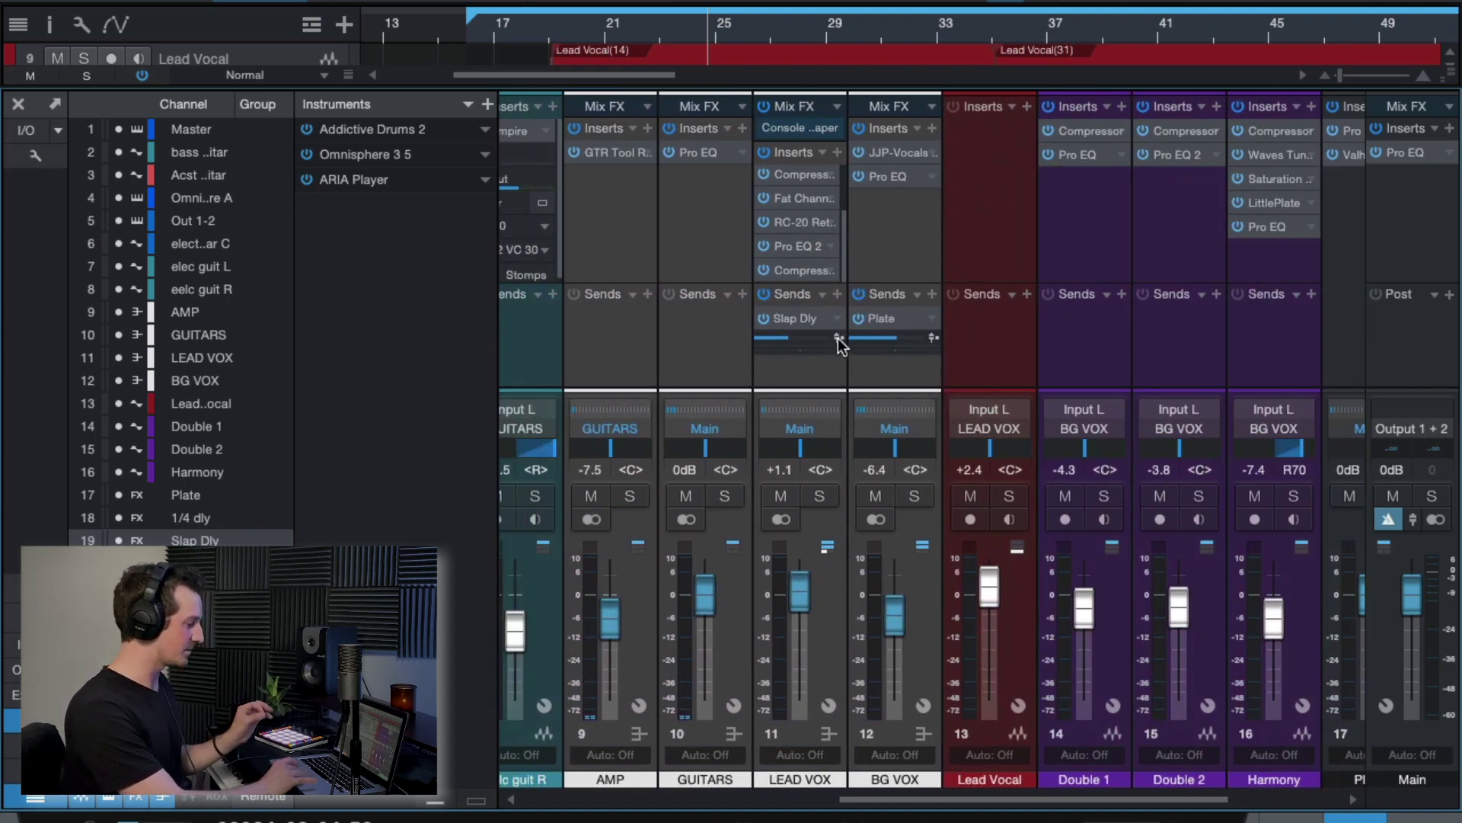
click(884, 245)
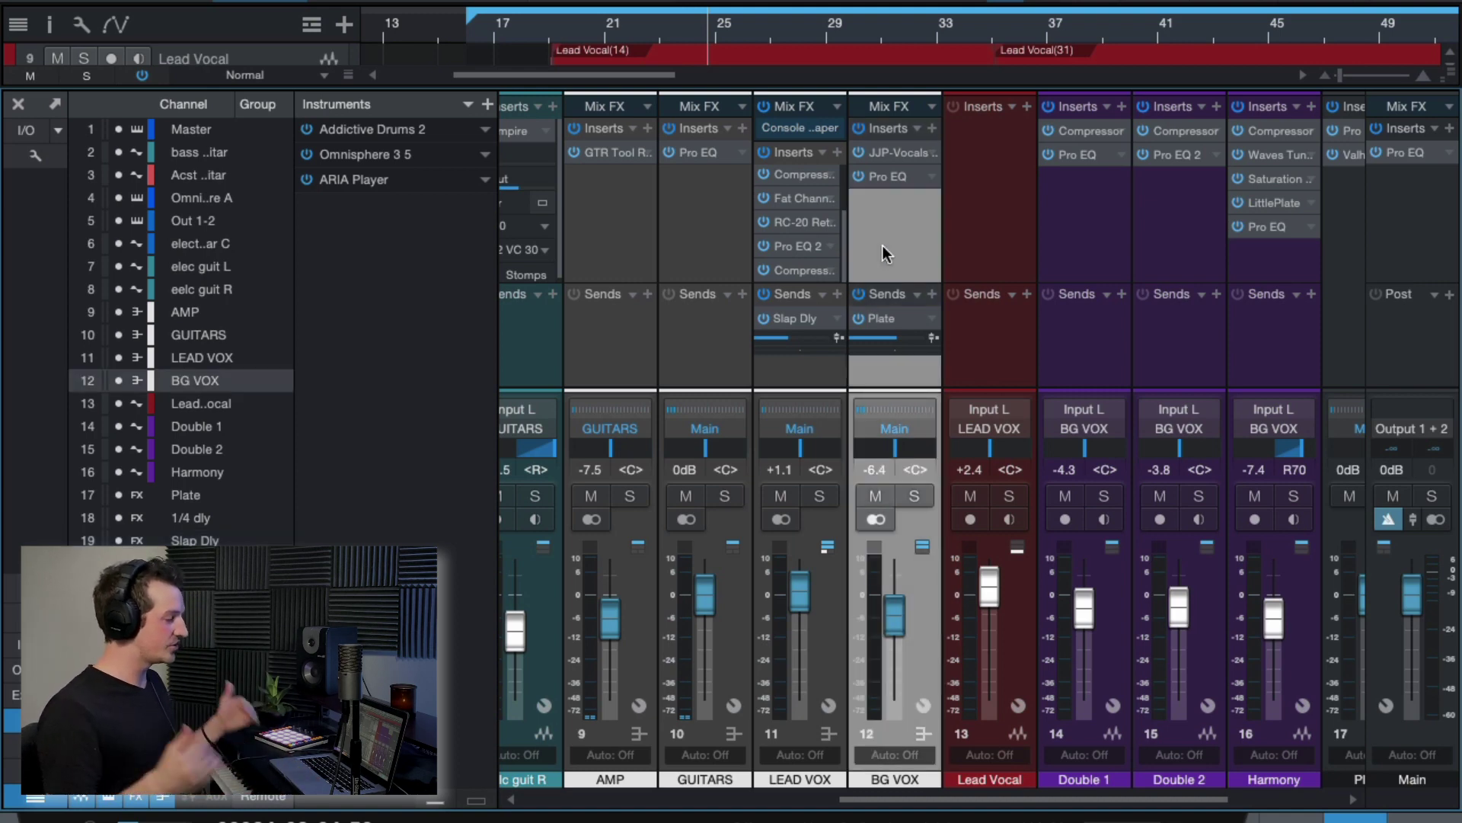
In the arrangement, set playback to bar 35, trim the Double 1(3) clip start, and solo Double 1.
click(19, 104)
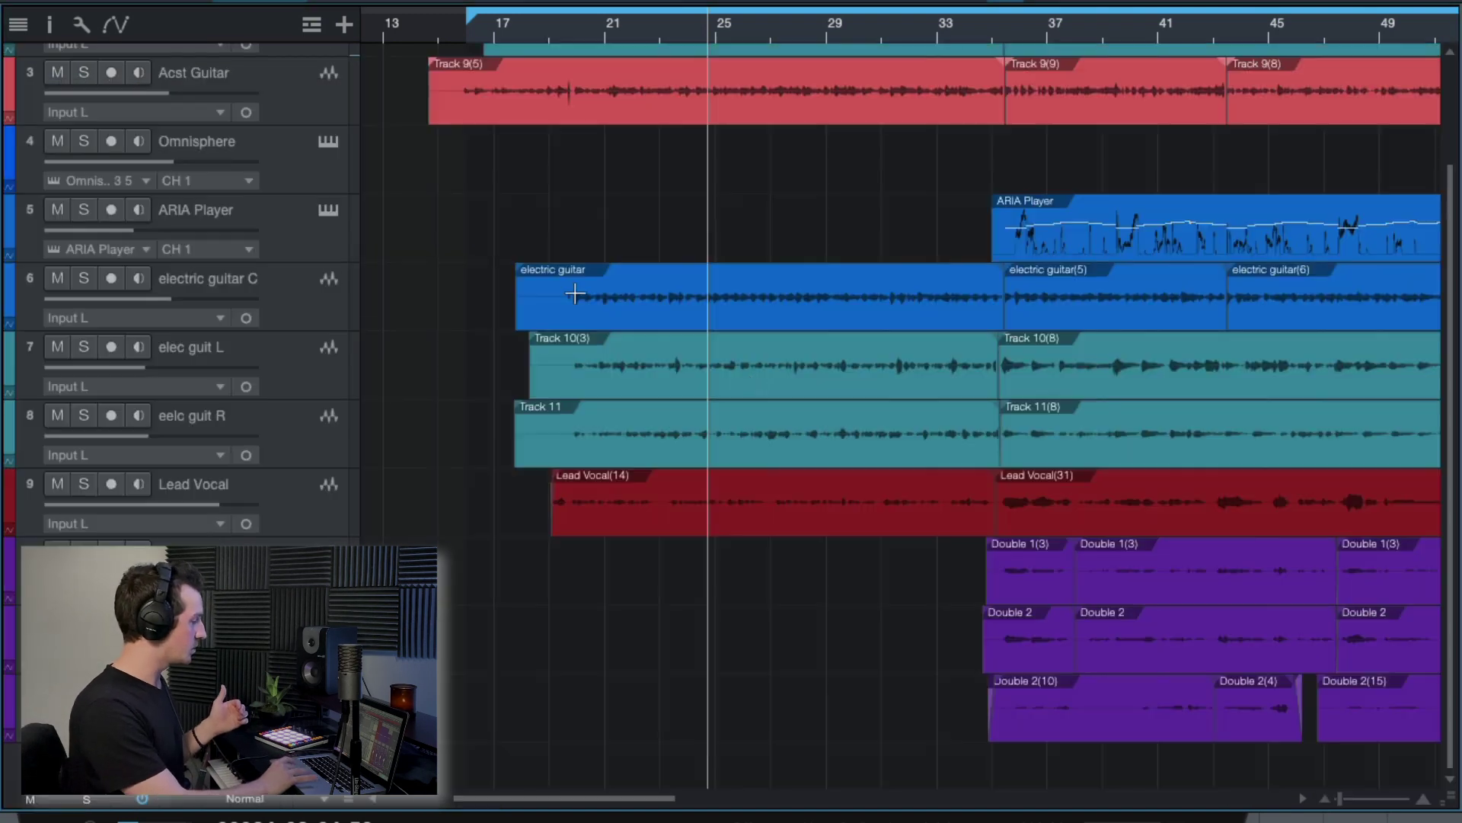
scroll(753, 384, right, 10)
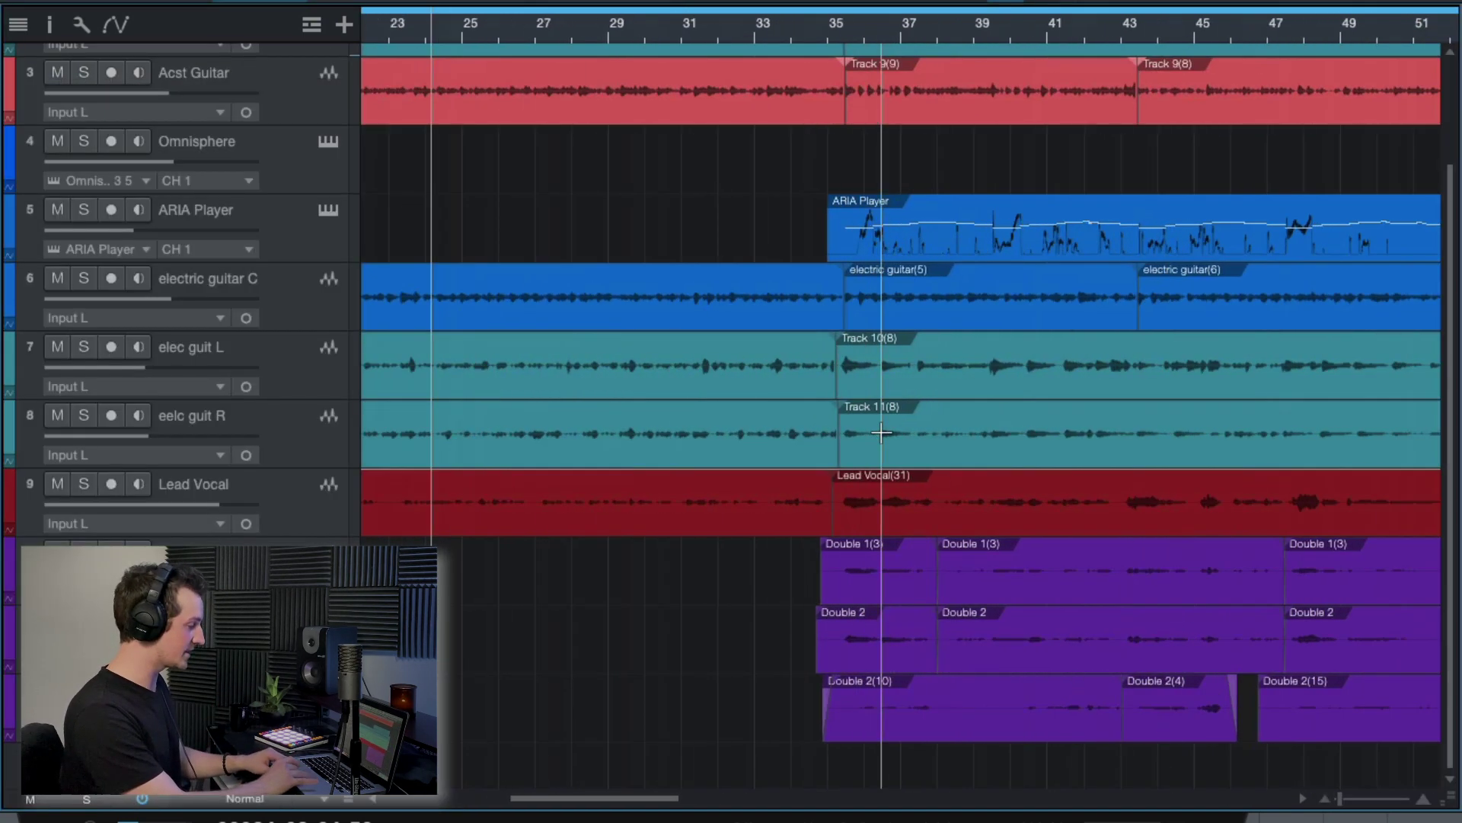
click(829, 31)
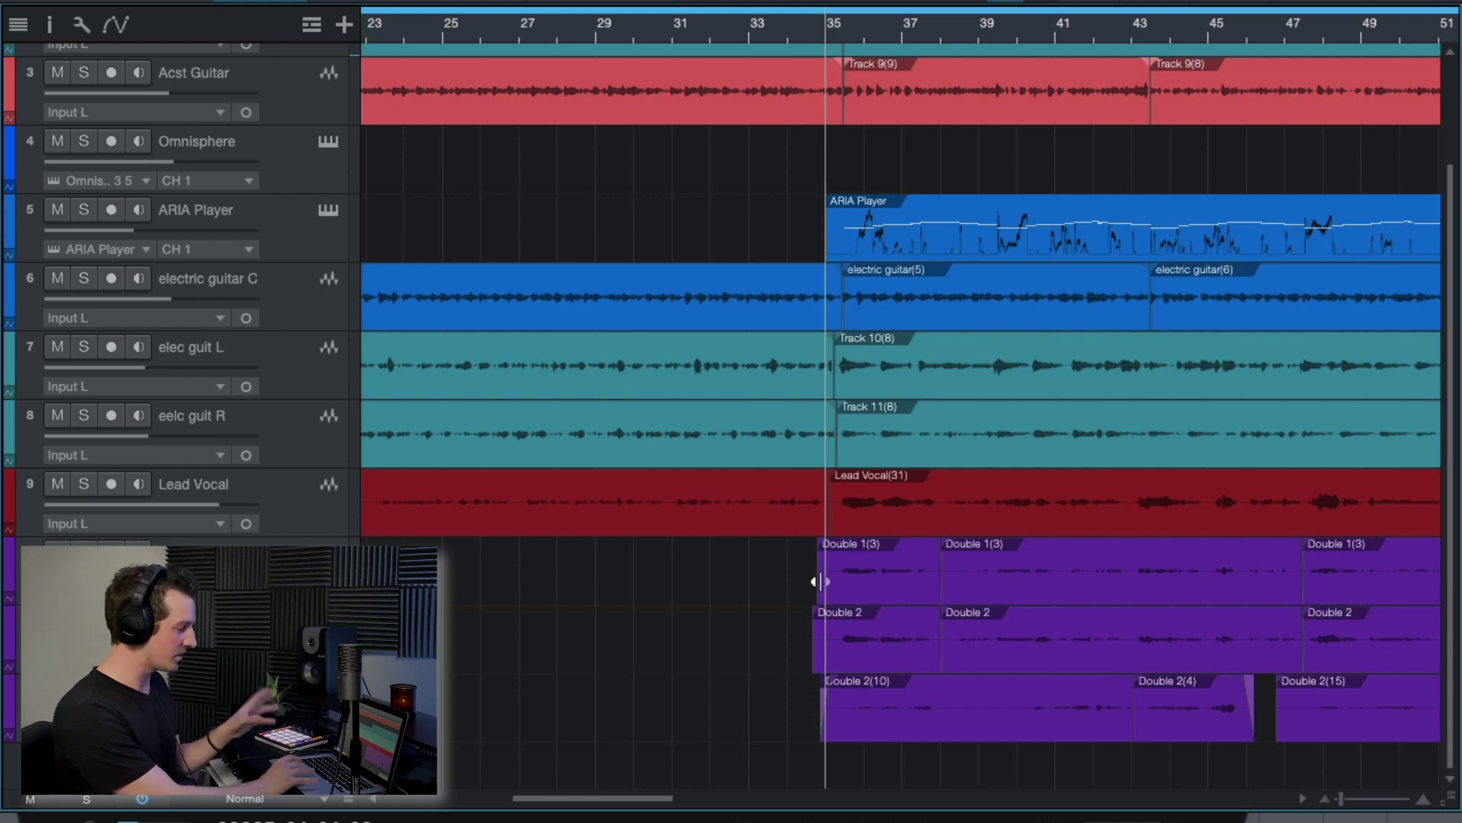
drag(821, 582, 825, 582)
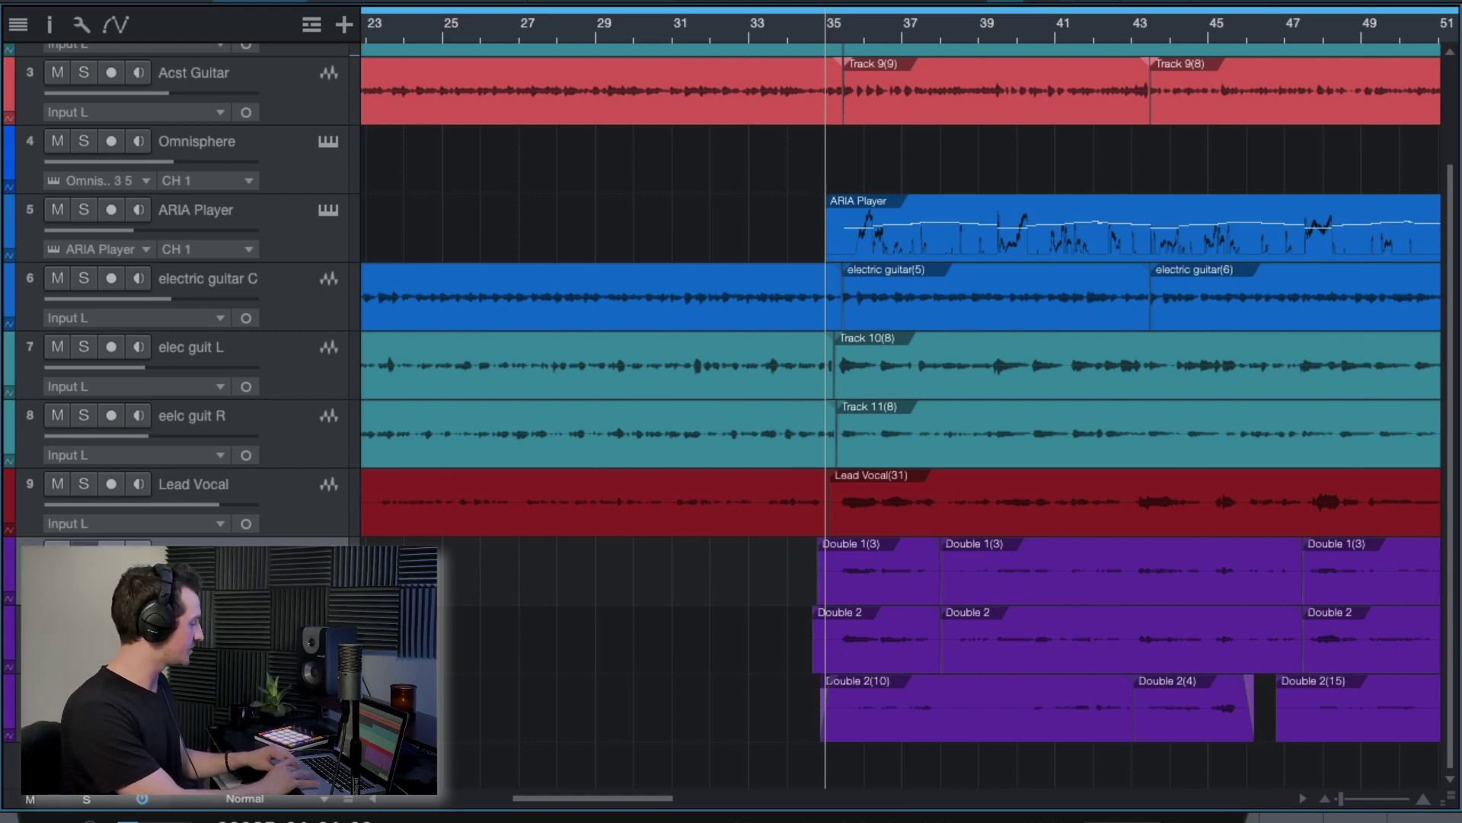
key(s)
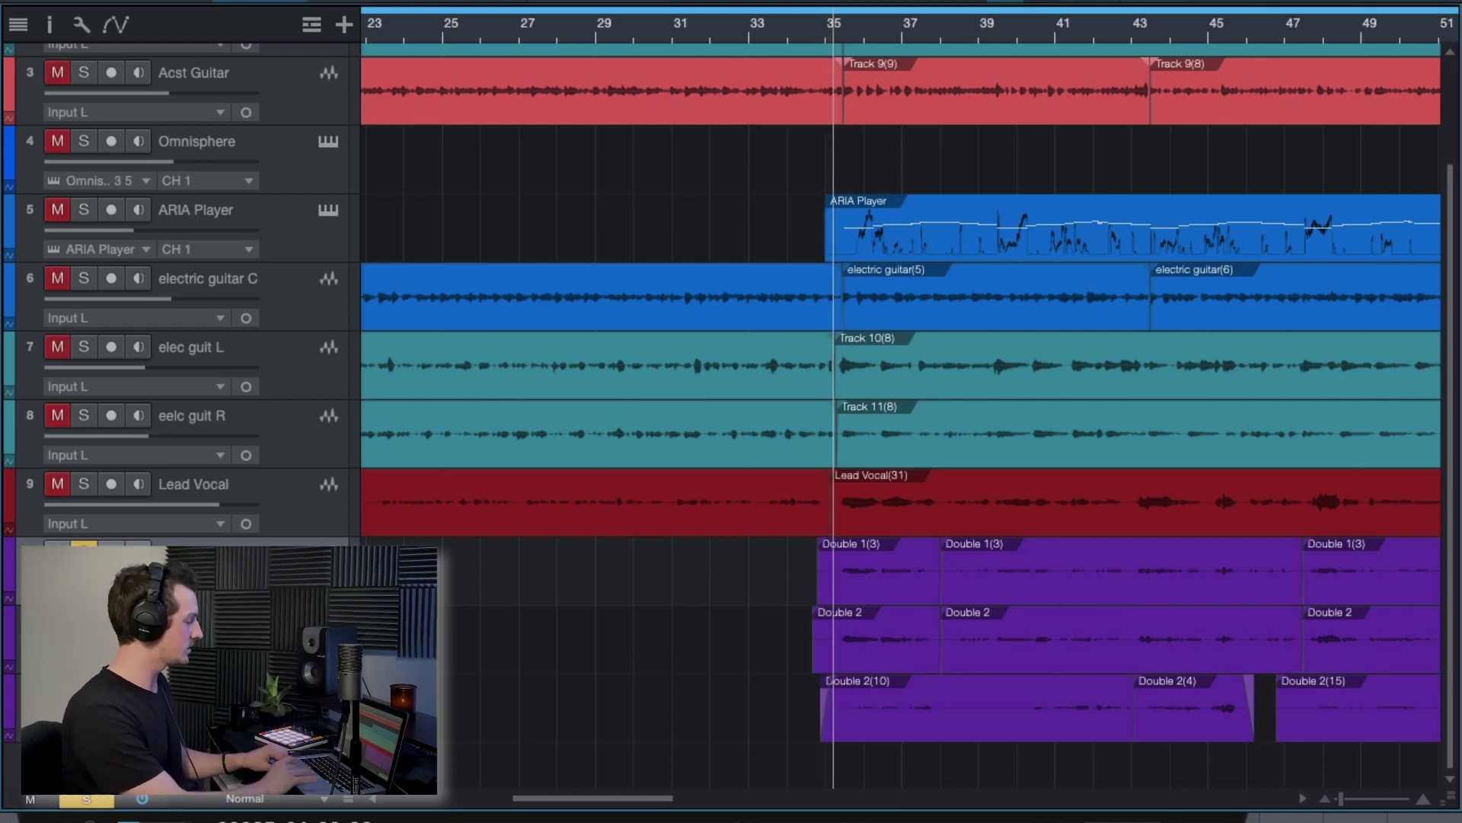
Reopen the Console with F3, stop playback, and check Double 1's Compressor settings.
key(F3)
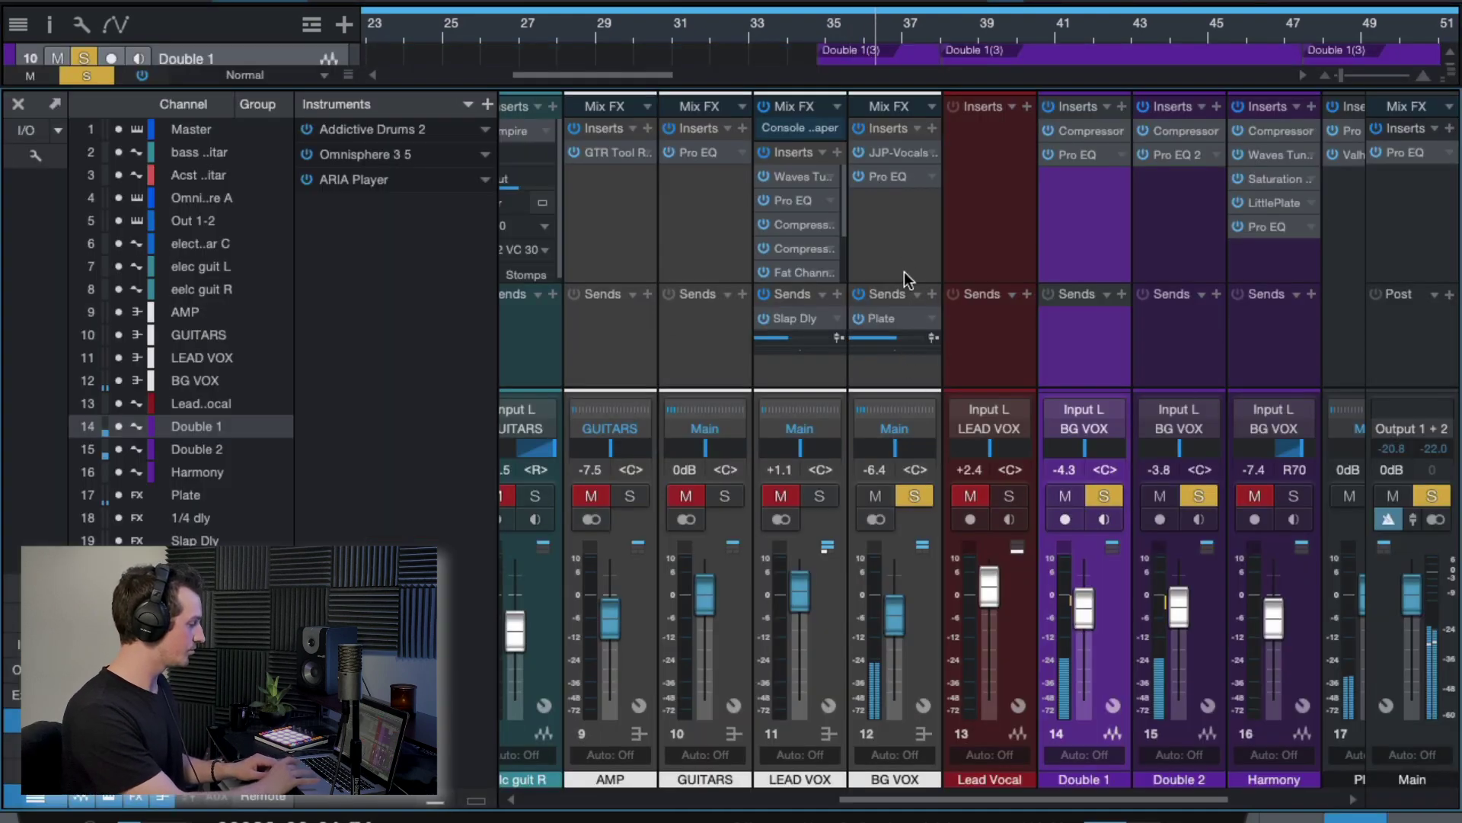
scroll(1100, 244, right, 1)
key(space)
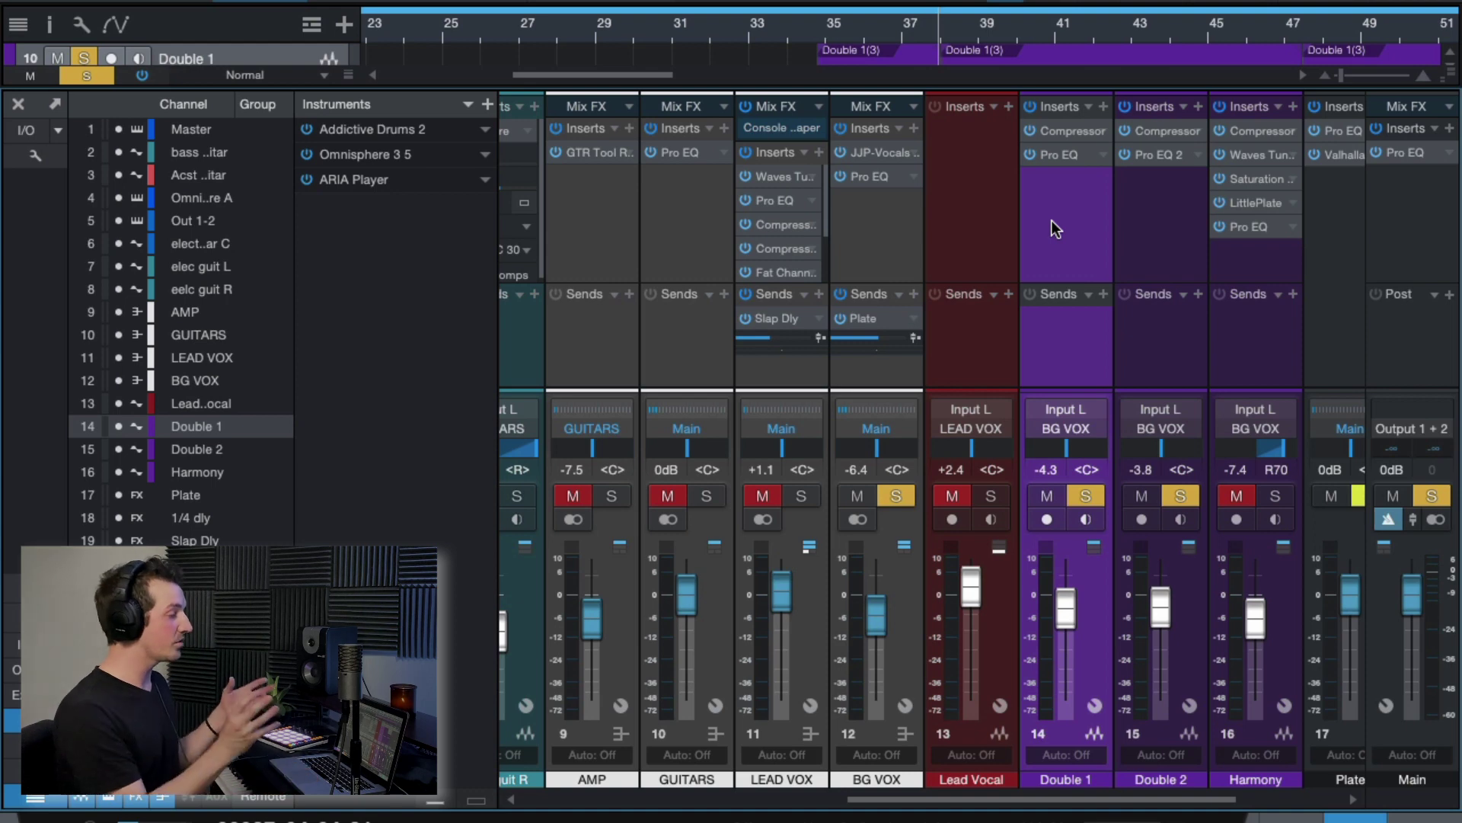
click(1074, 130)
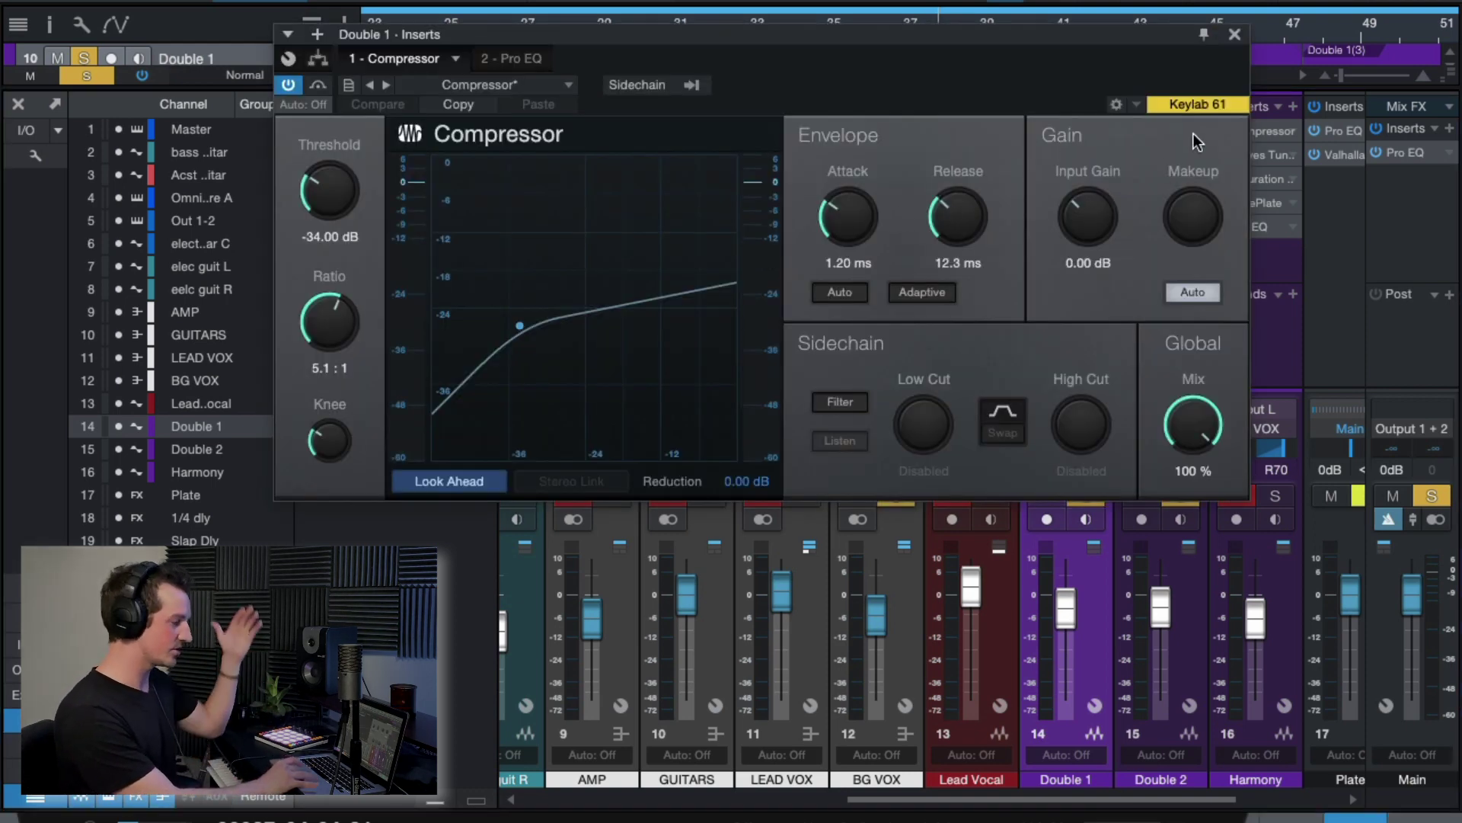
click(1234, 35)
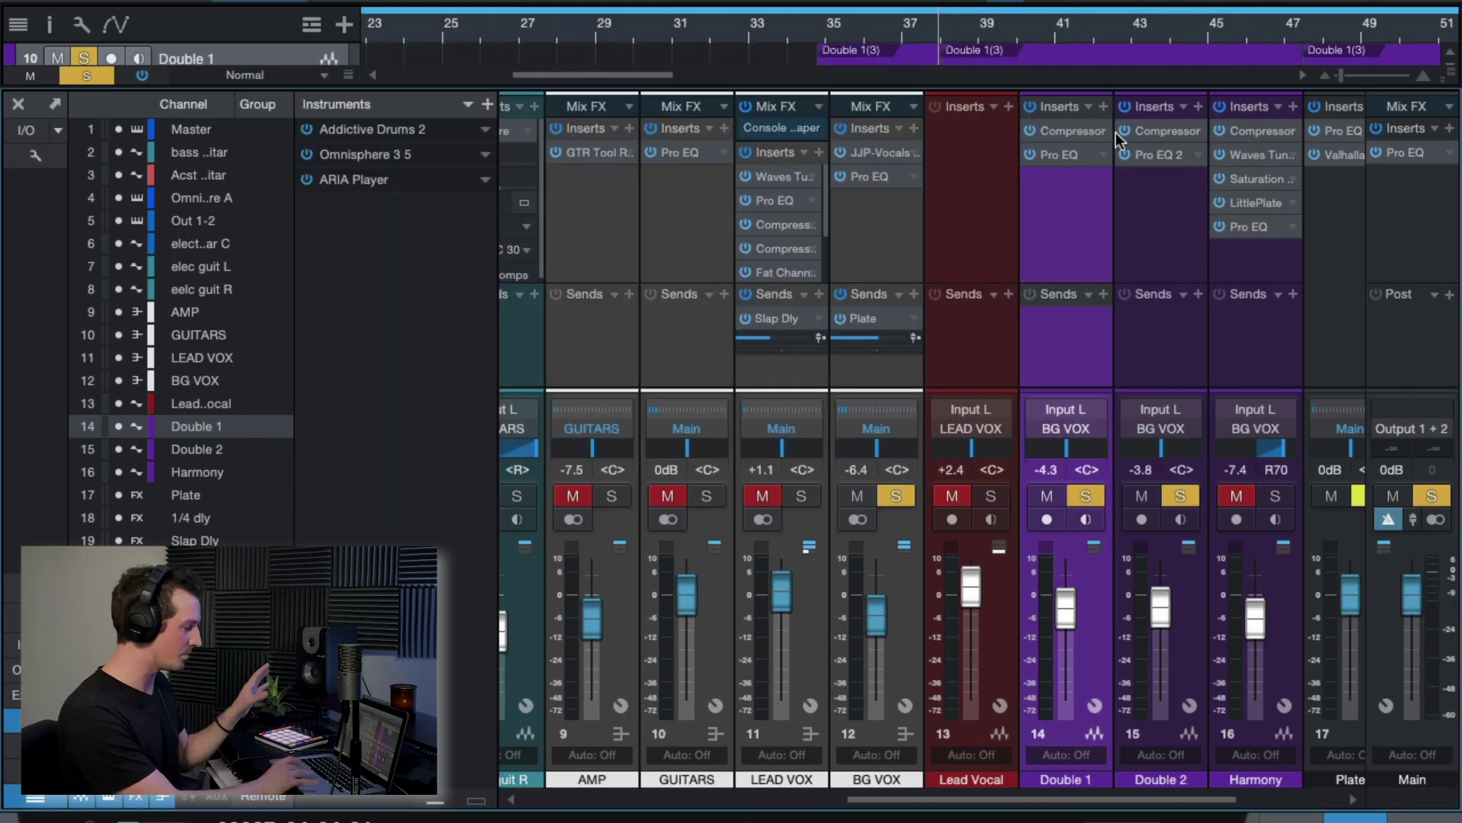
Inspect the high-cut band of Double 1's Pro EQ, then close the editor.
click(1065, 152)
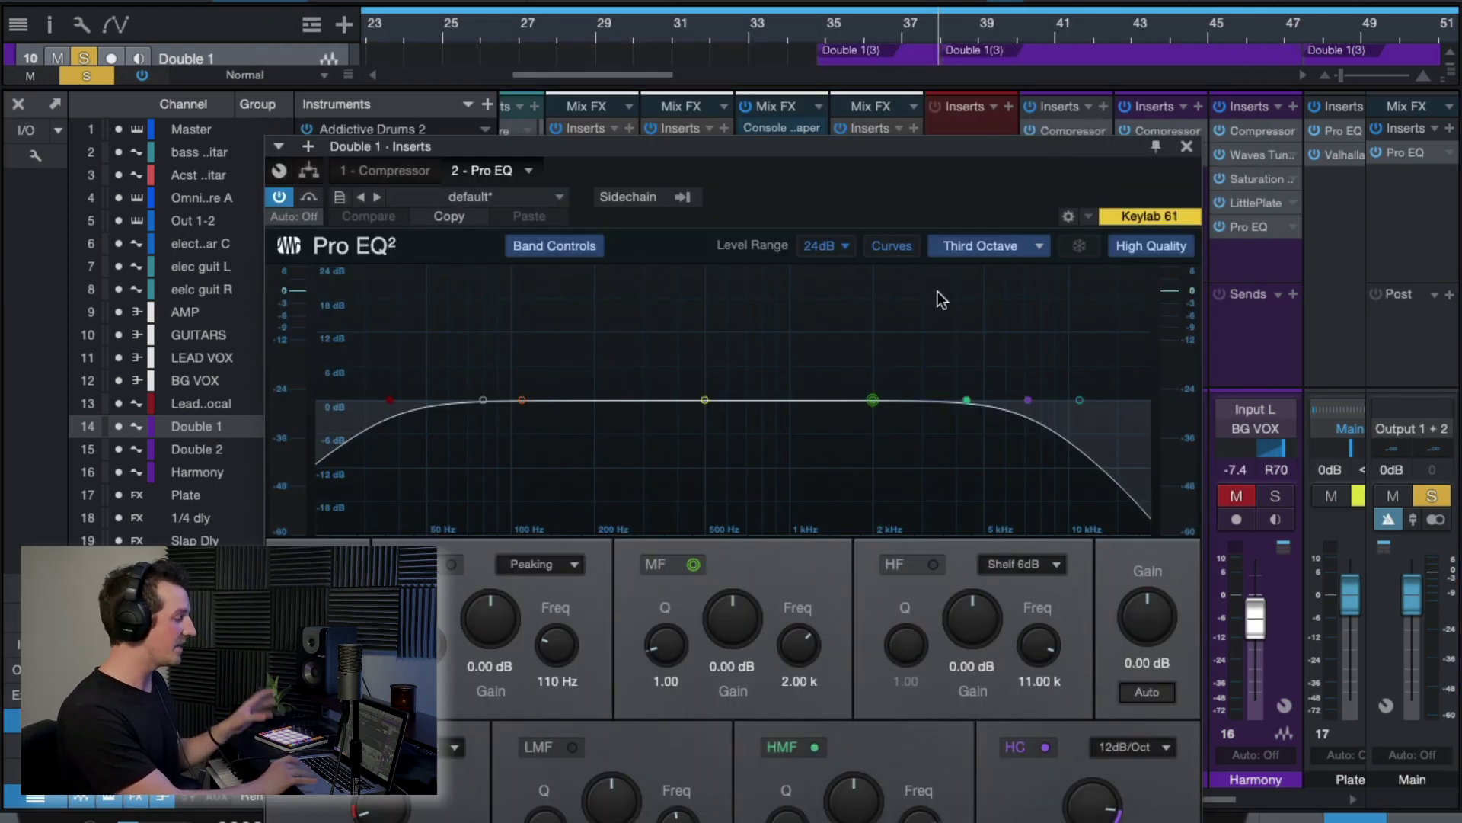
click(1028, 401)
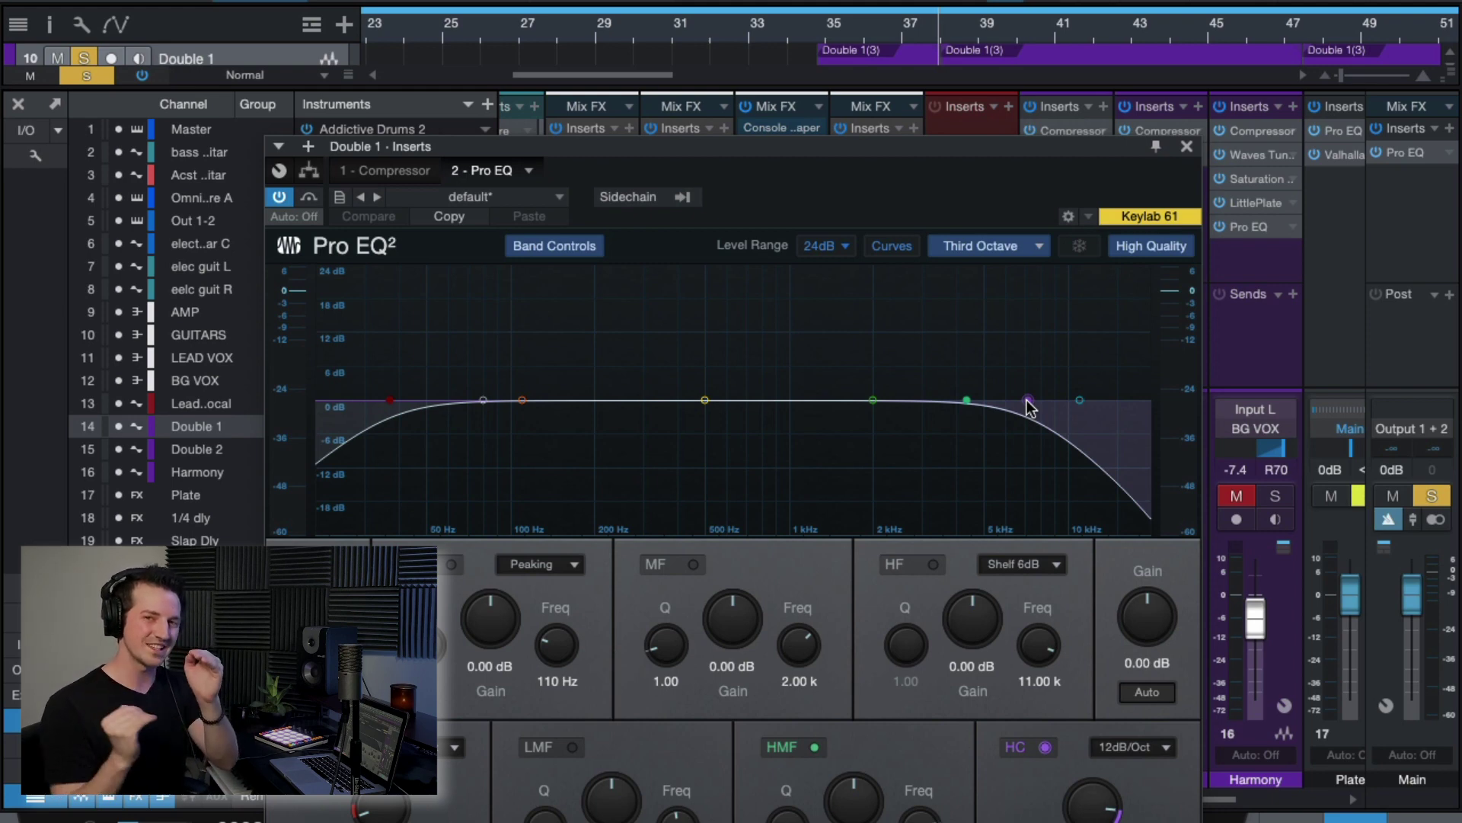
click(1186, 146)
click(1096, 349)
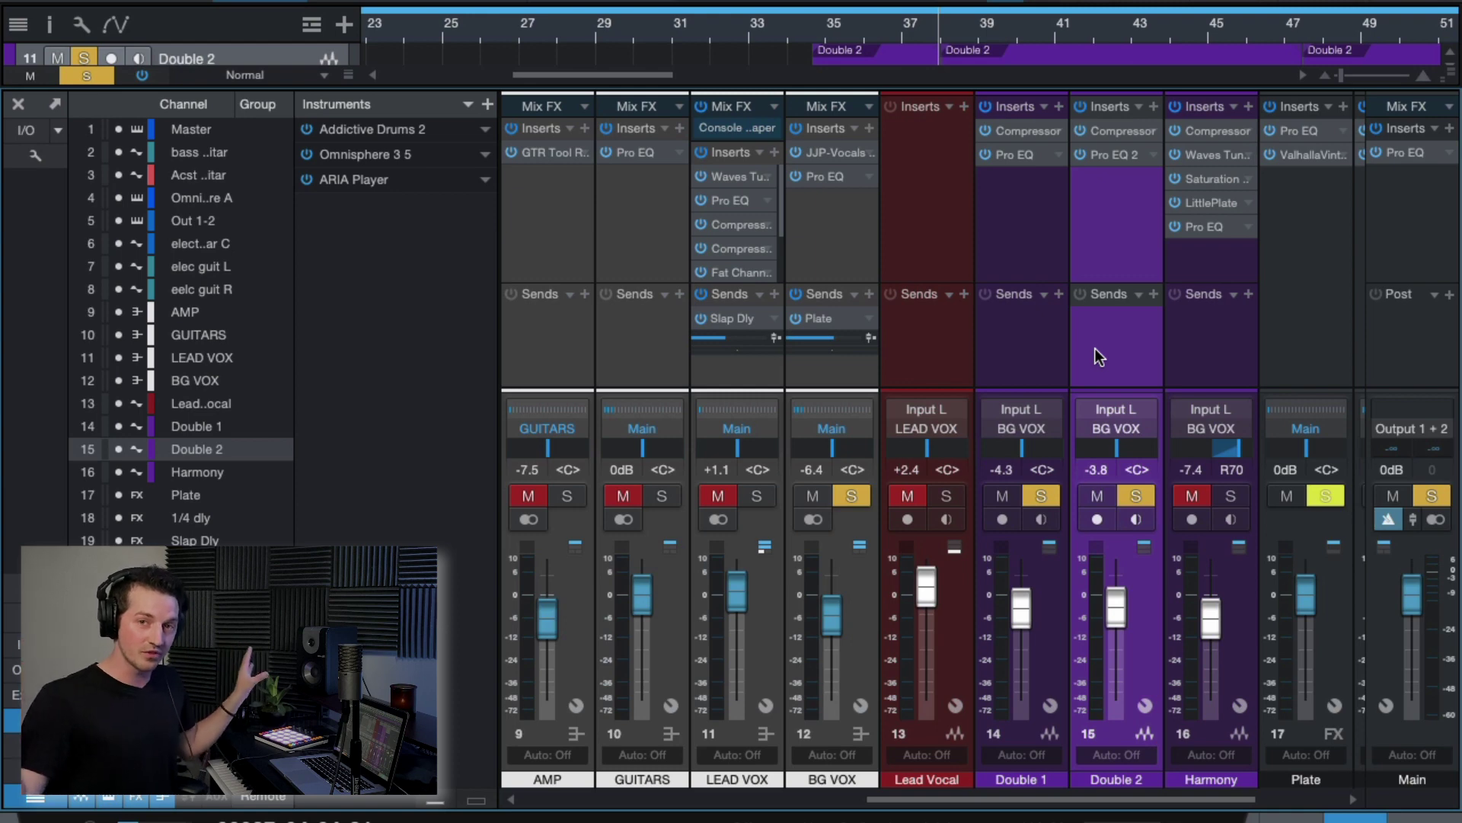
click(1033, 244)
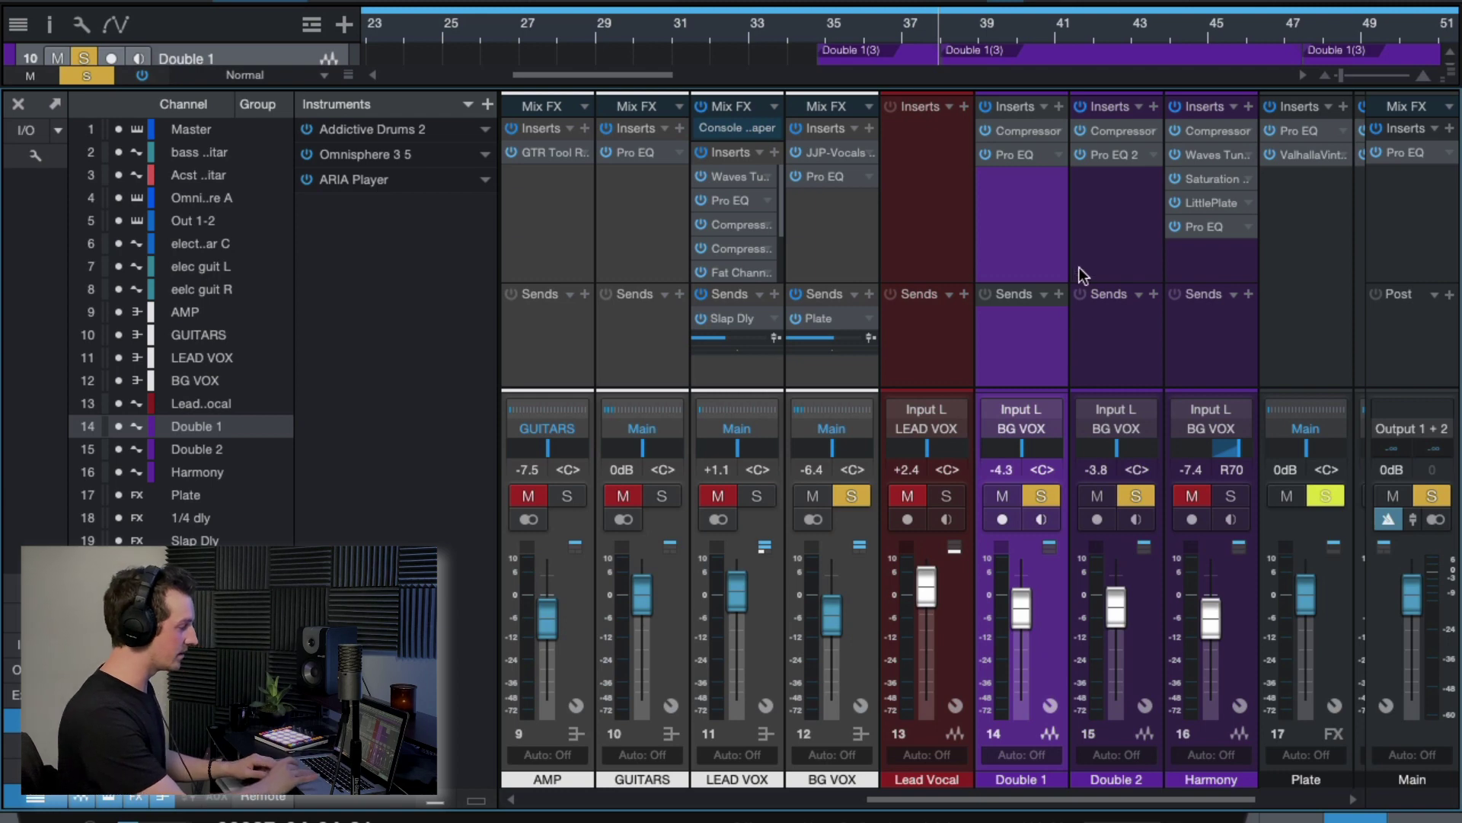
shift+click(1112, 256)
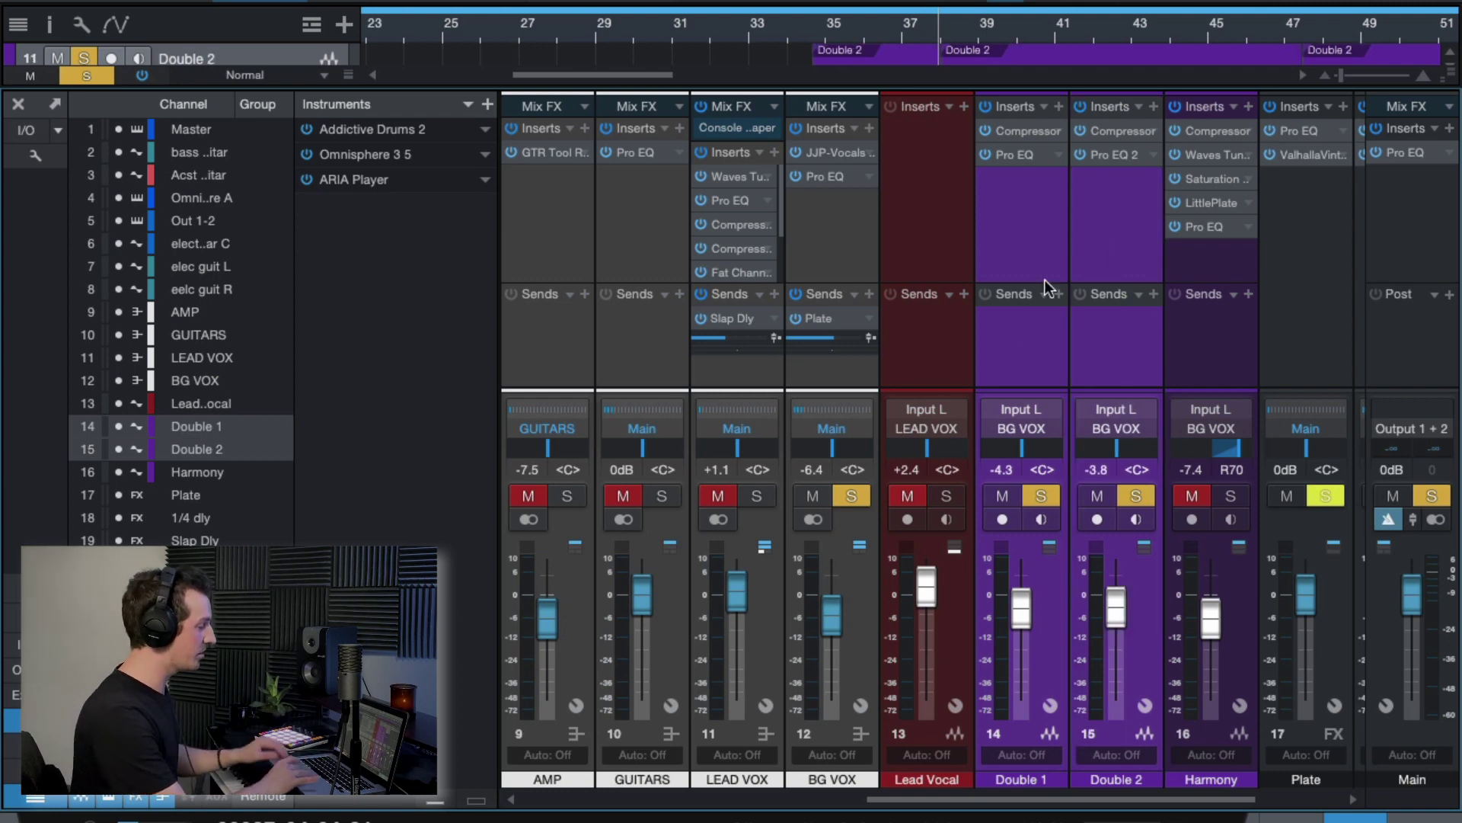
click(1039, 351)
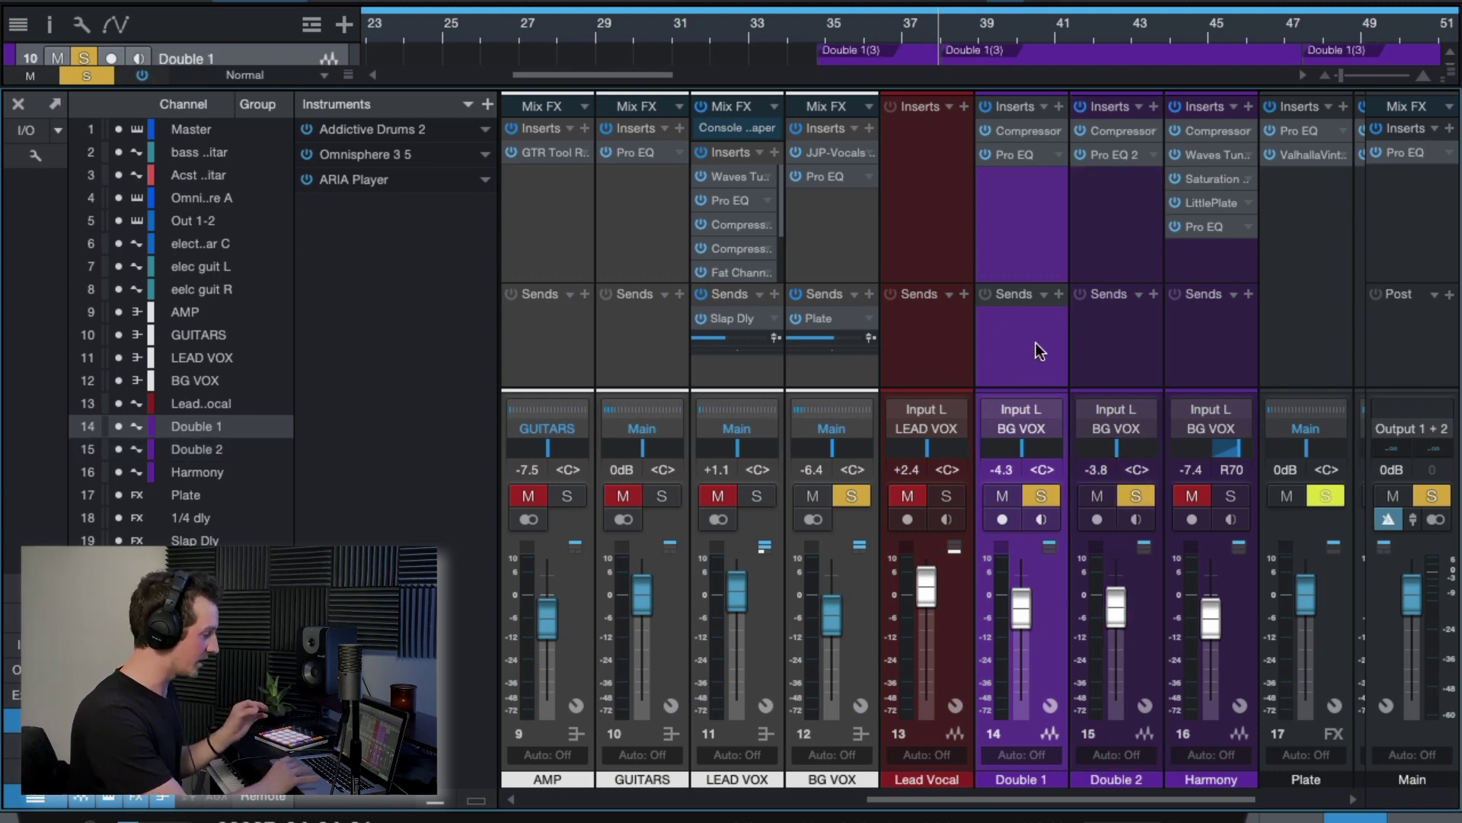
click(827, 195)
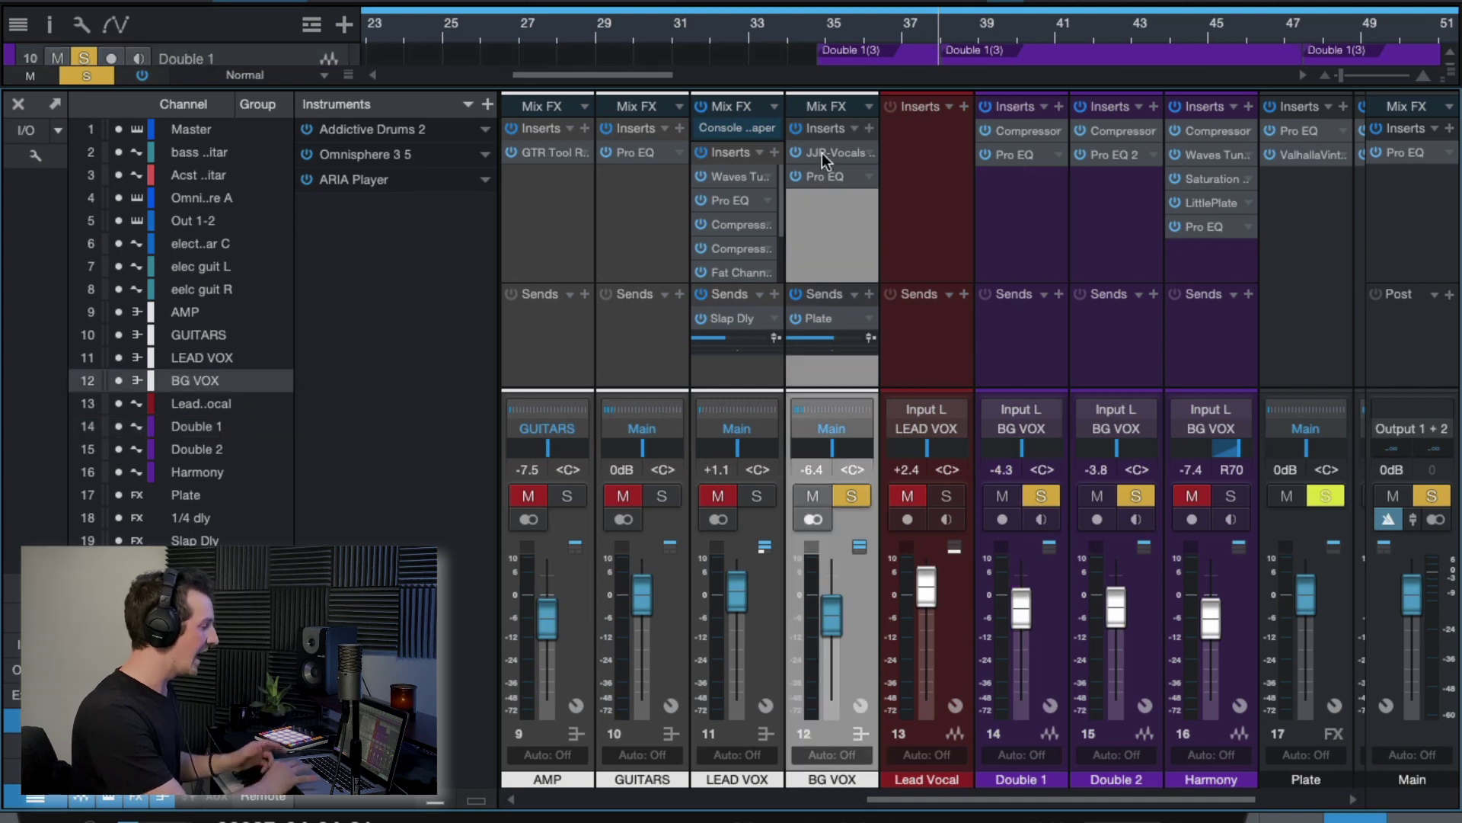
click(821, 152)
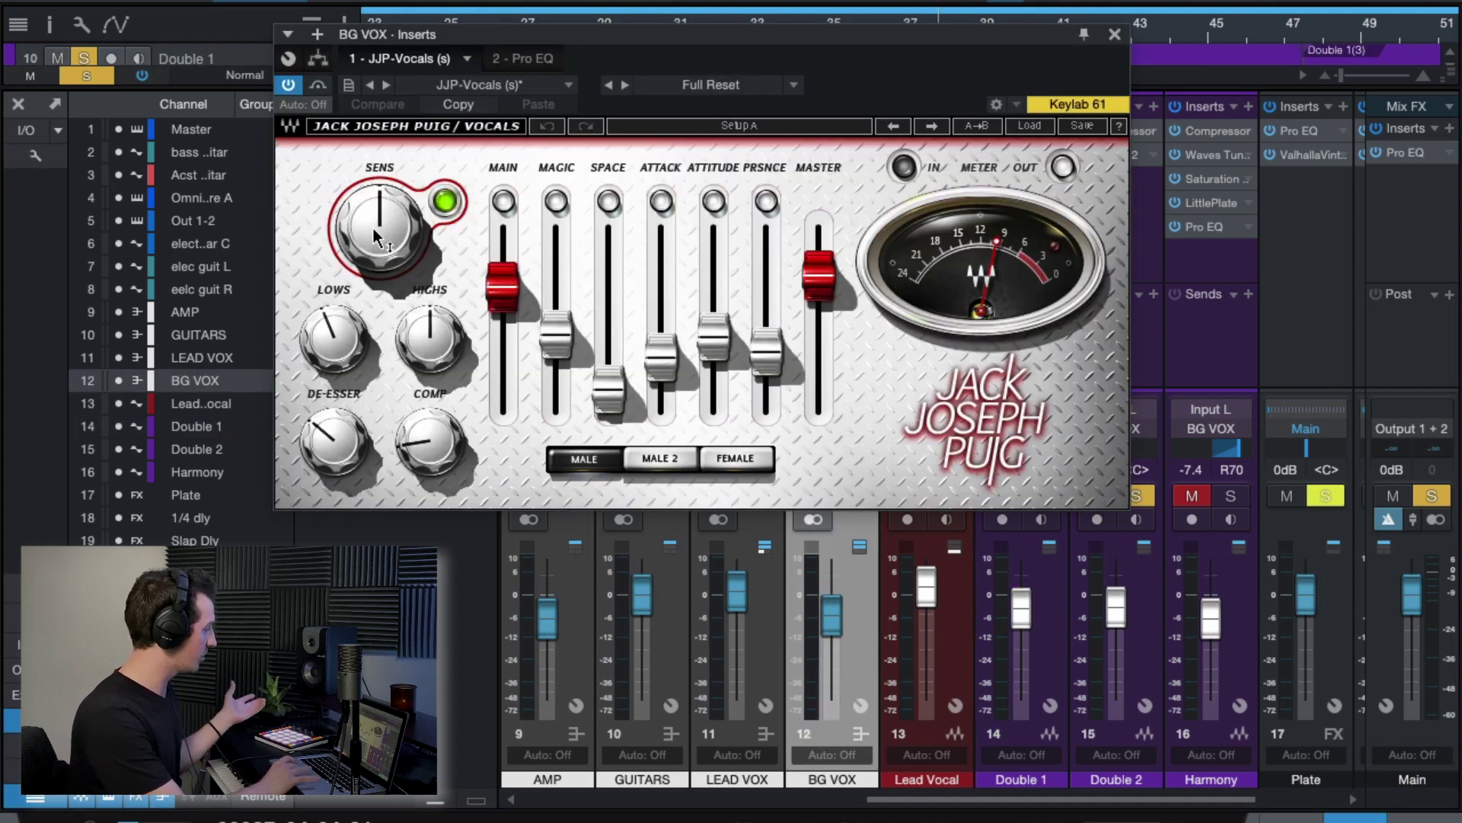
mouse_move(374, 236)
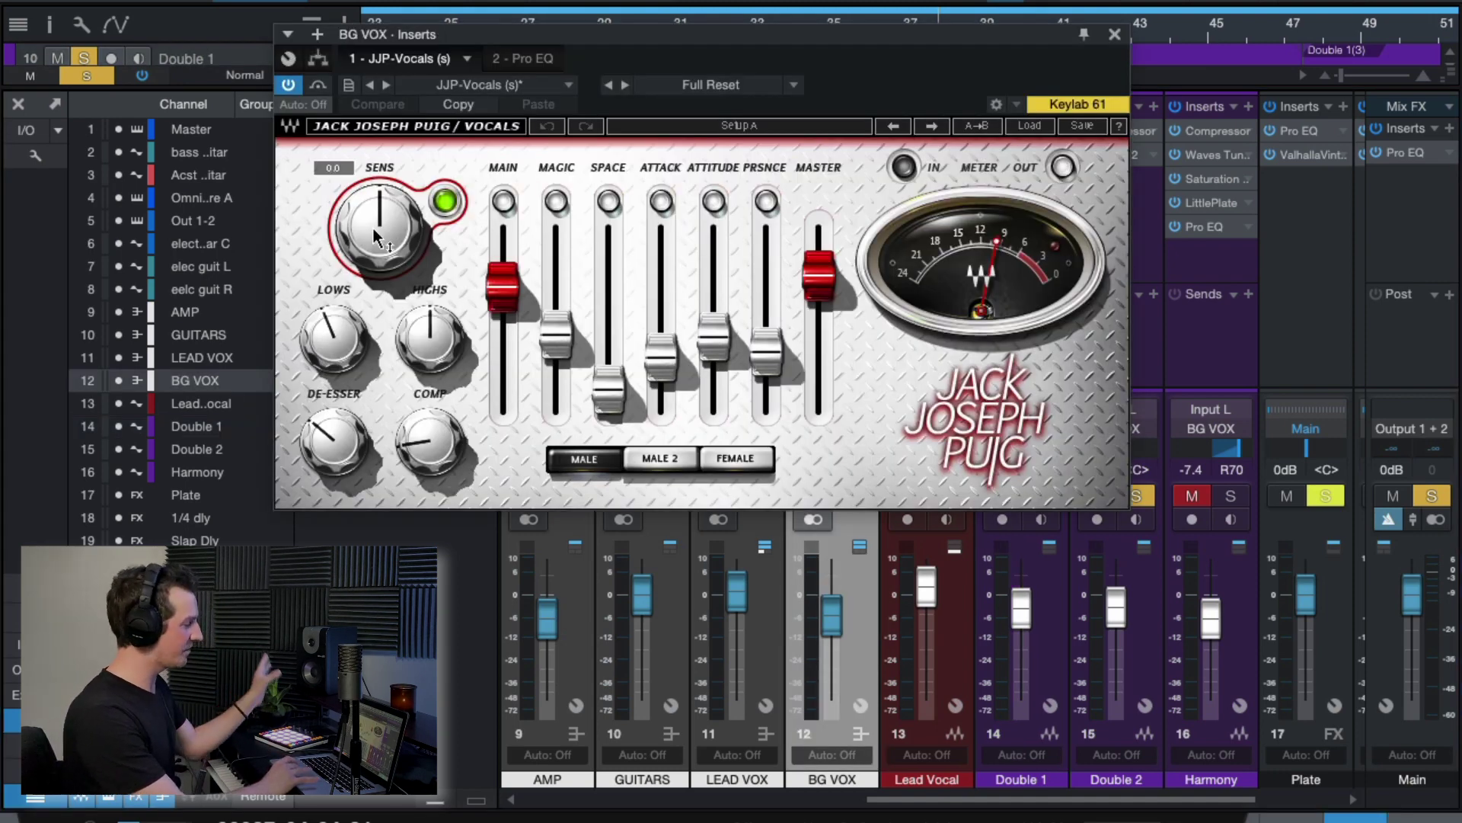
click(1115, 35)
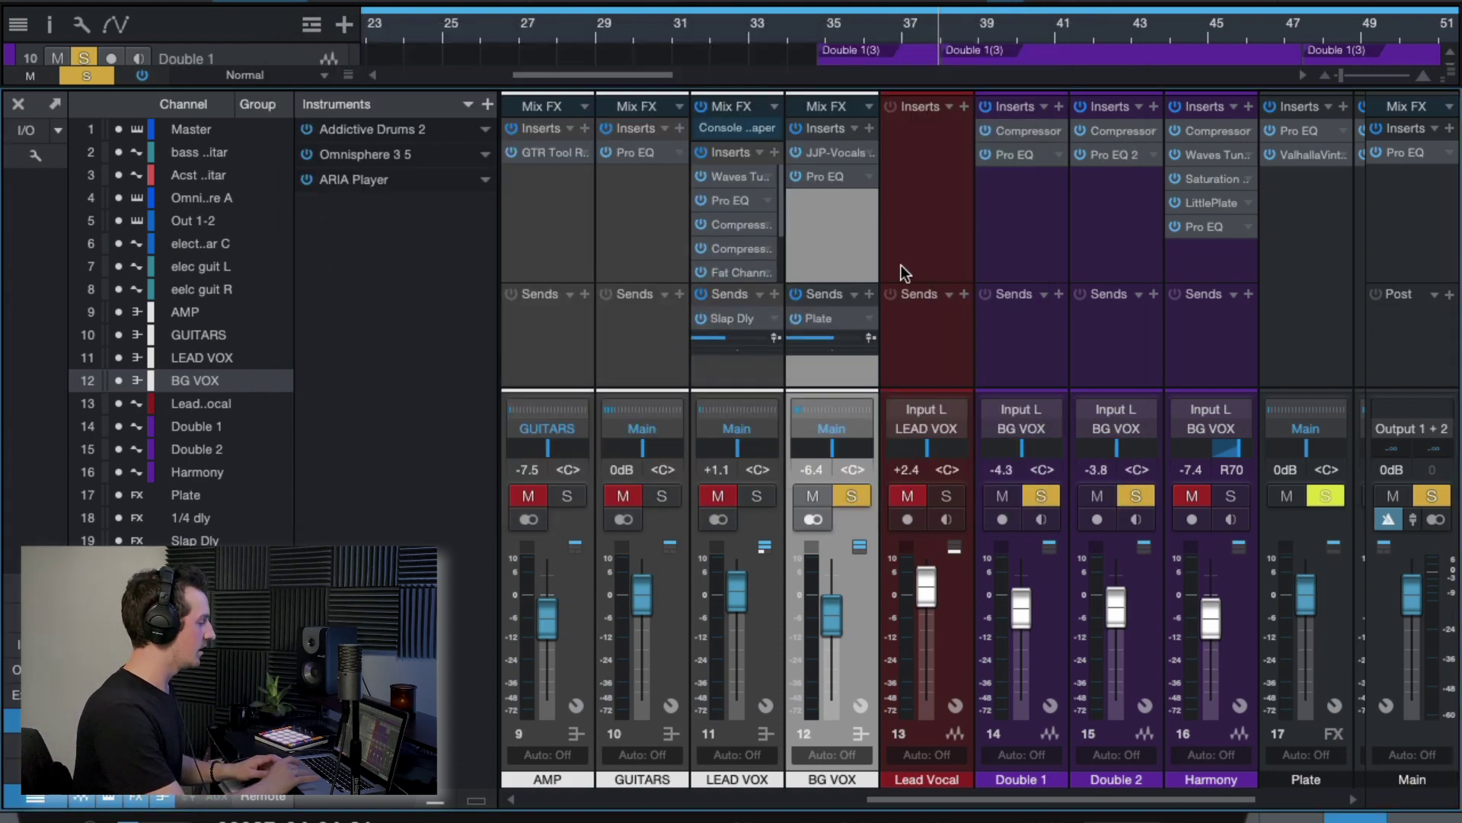
click(825, 180)
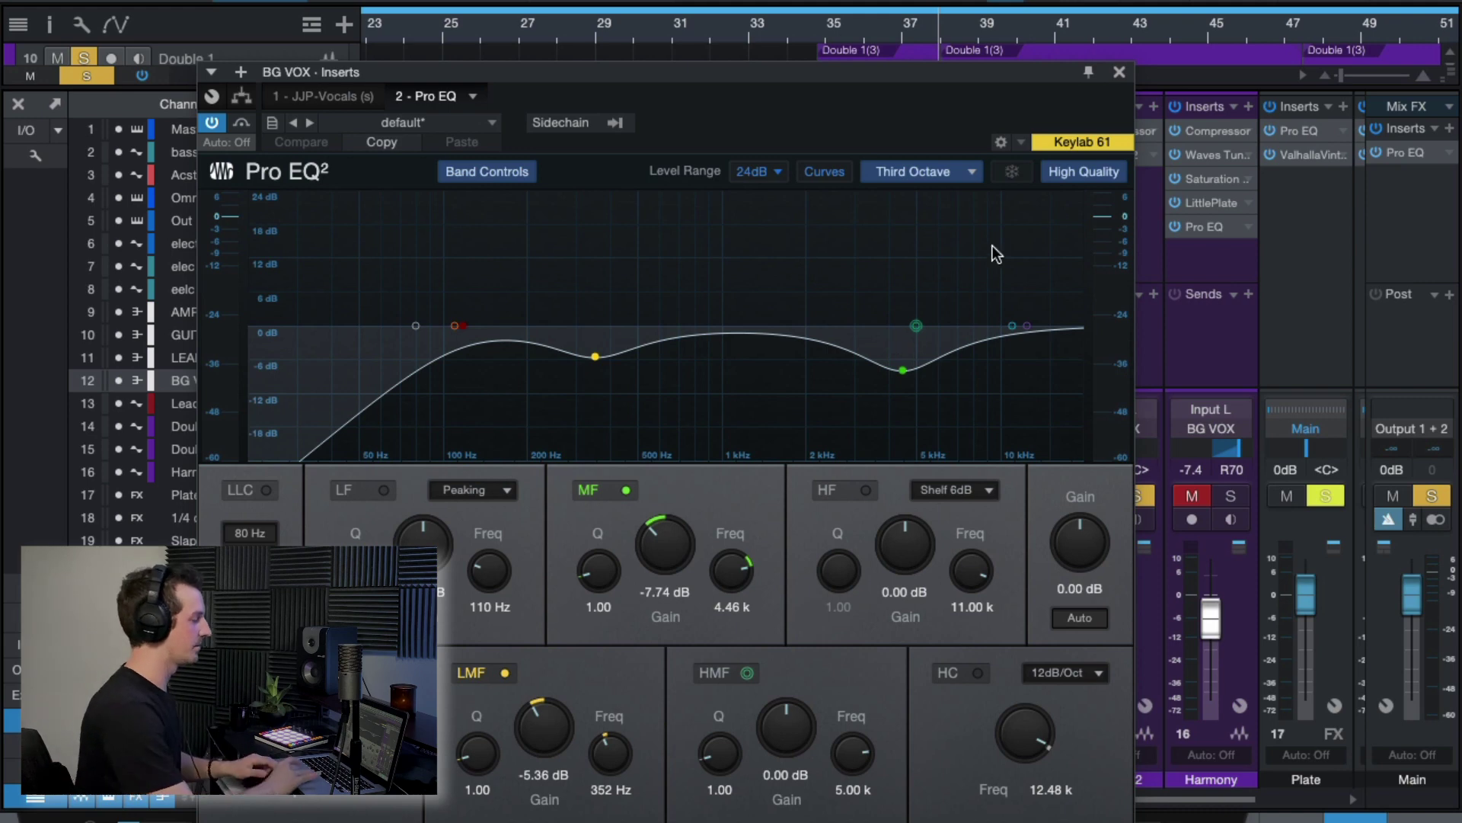
click(1119, 72)
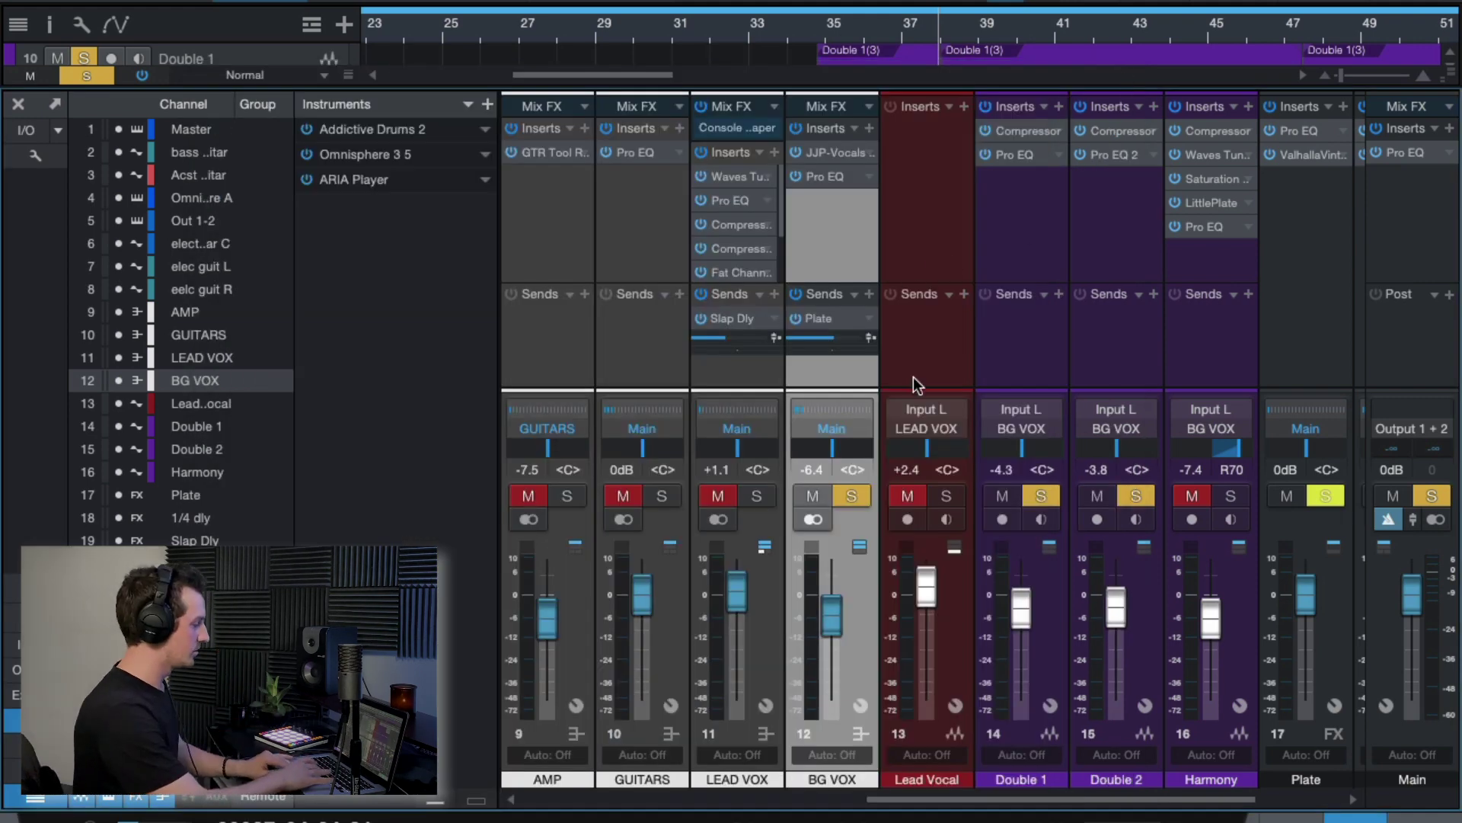
scroll(948, 262, right, 1)
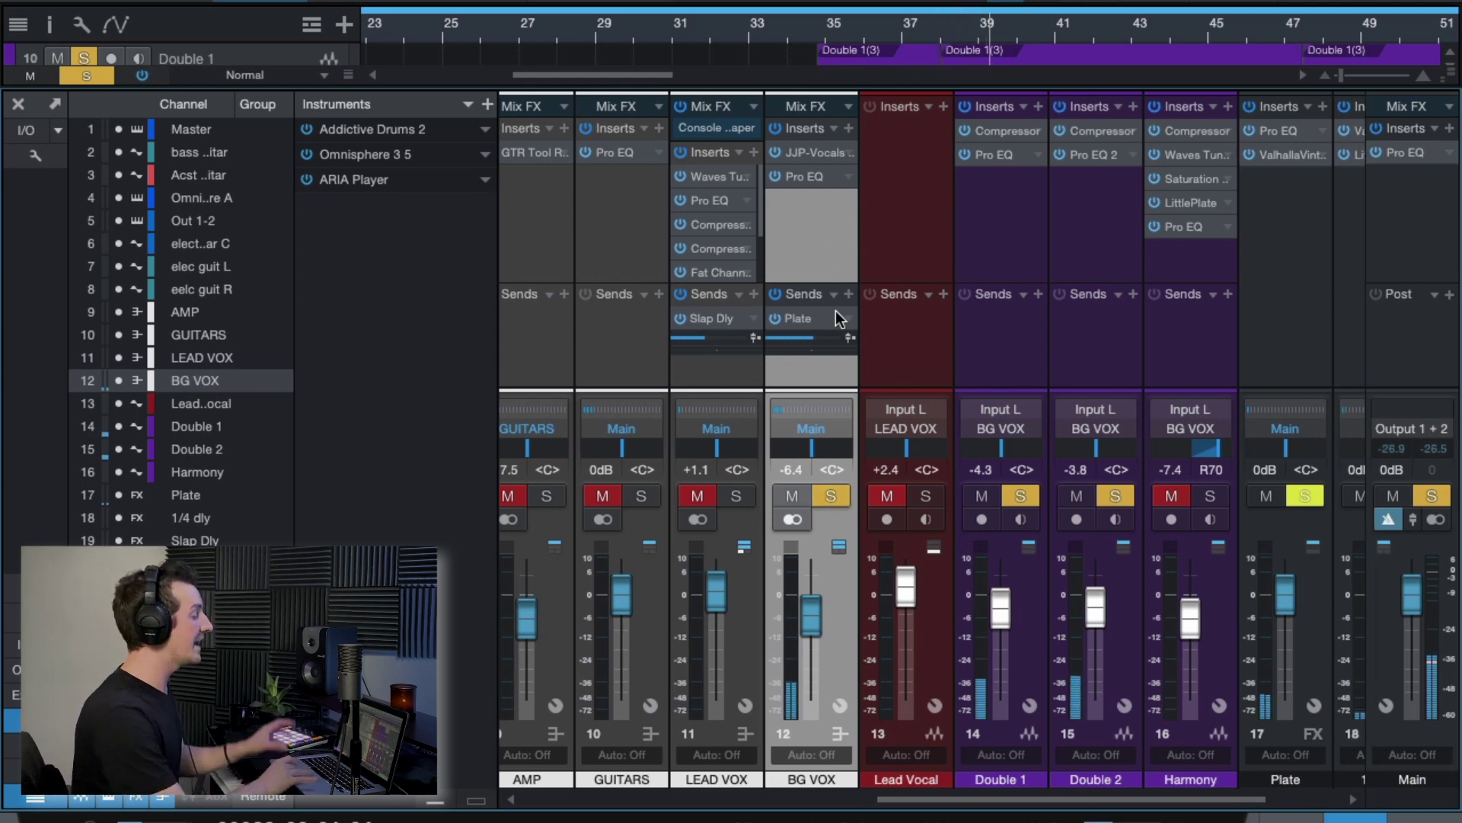
scroll(975, 337, right, 3)
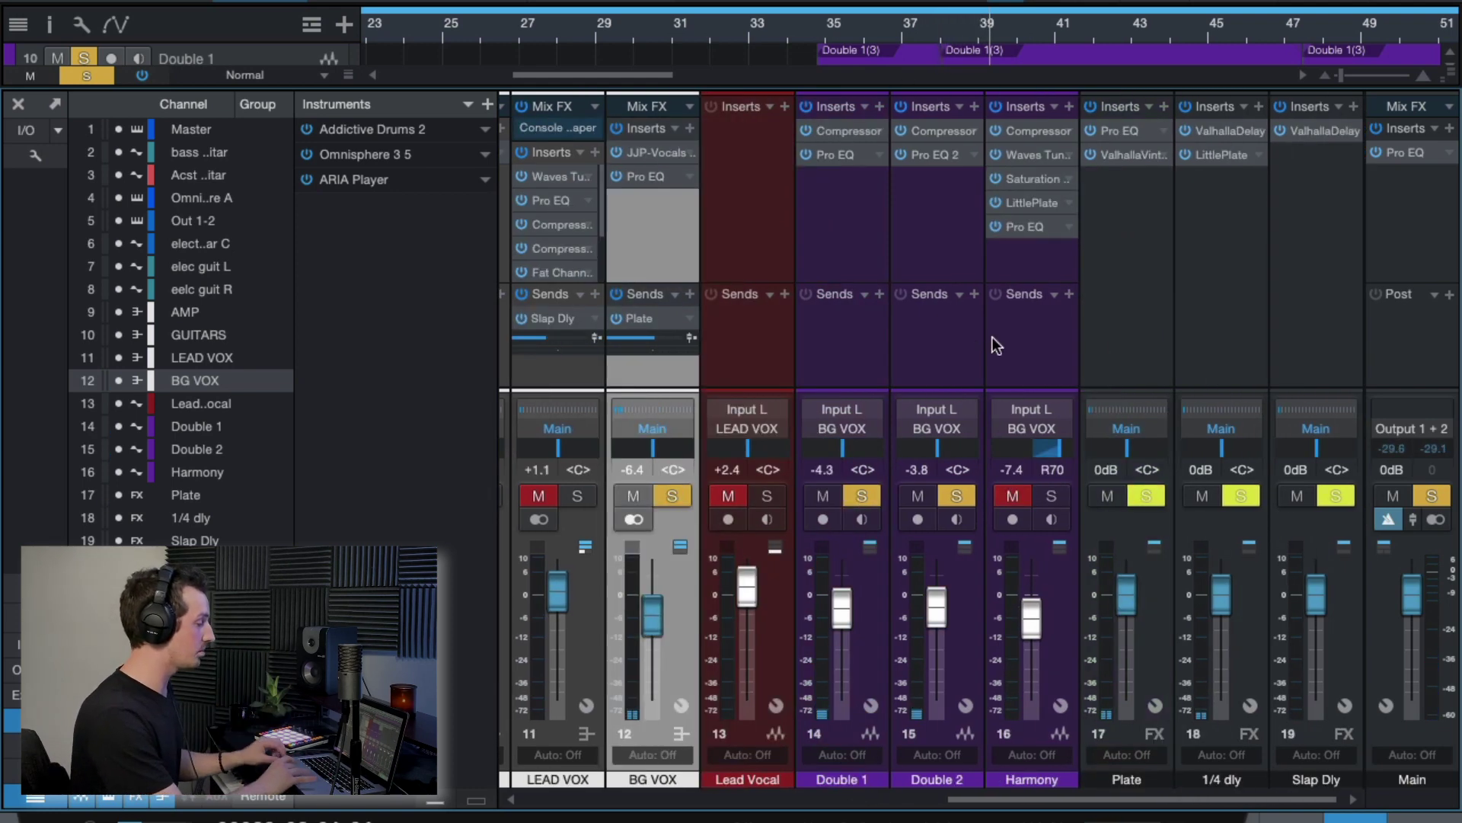
click(1126, 282)
click(1128, 153)
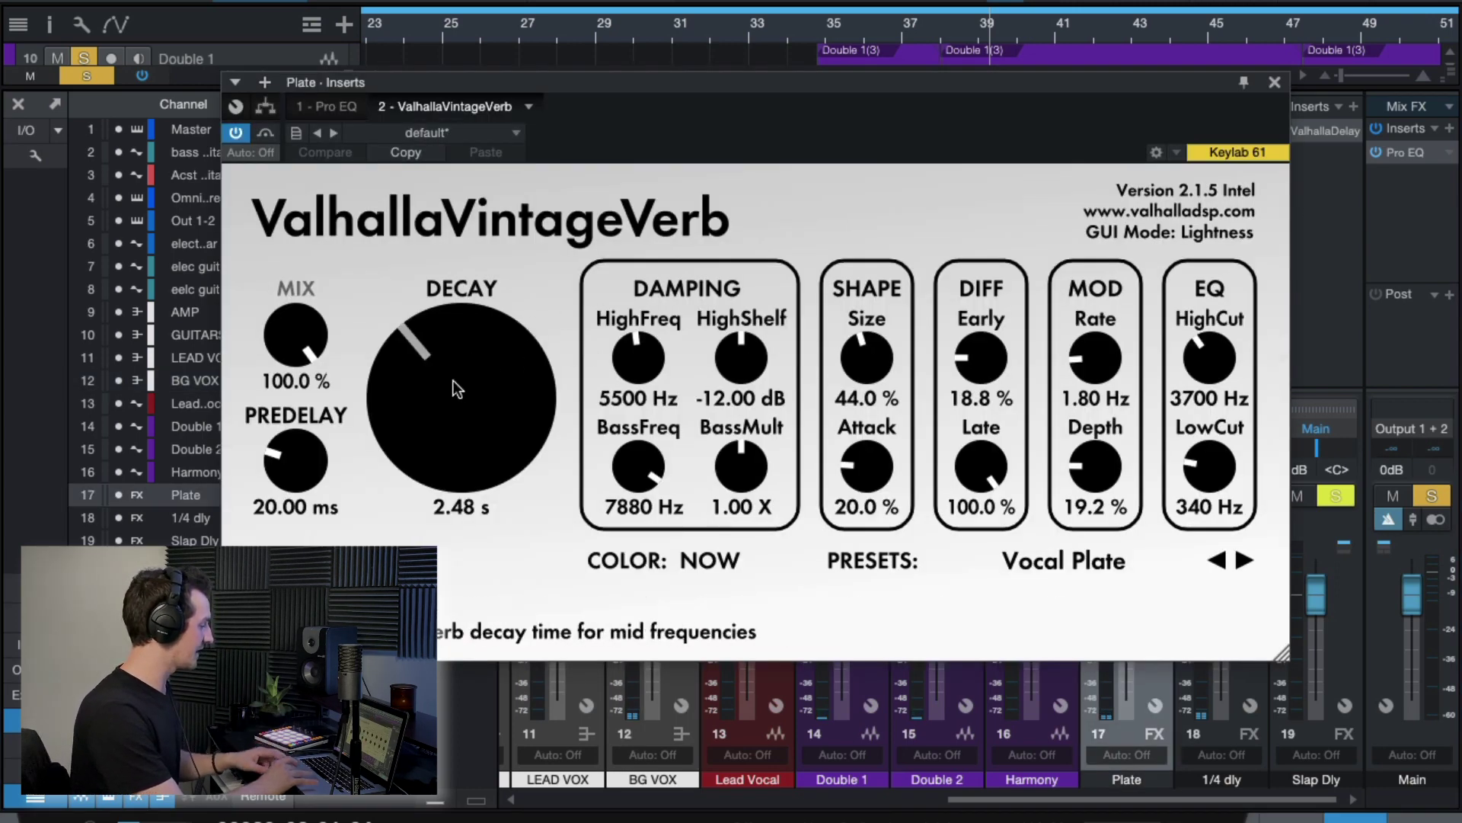
click(1275, 82)
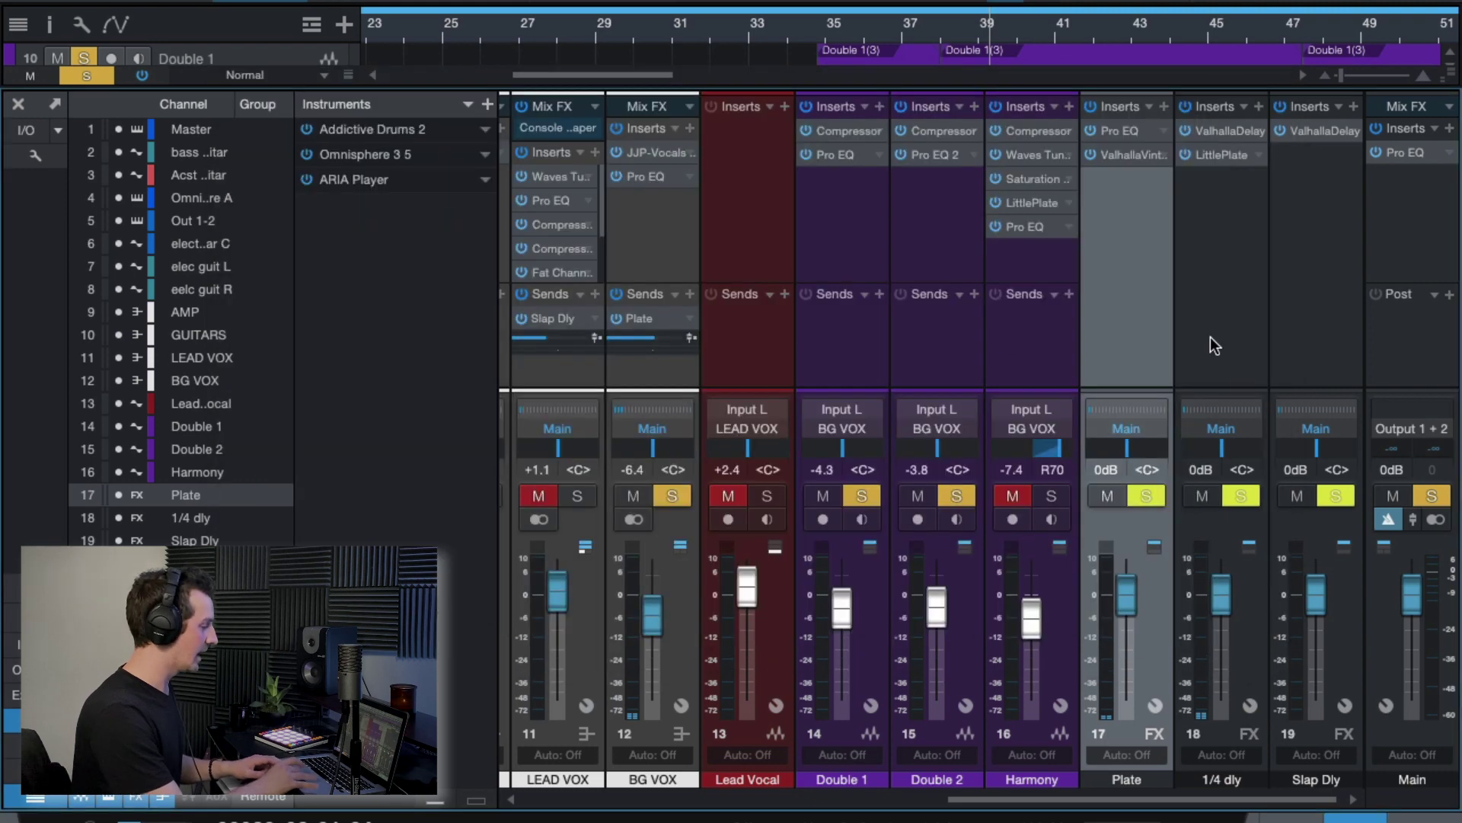
click(1124, 135)
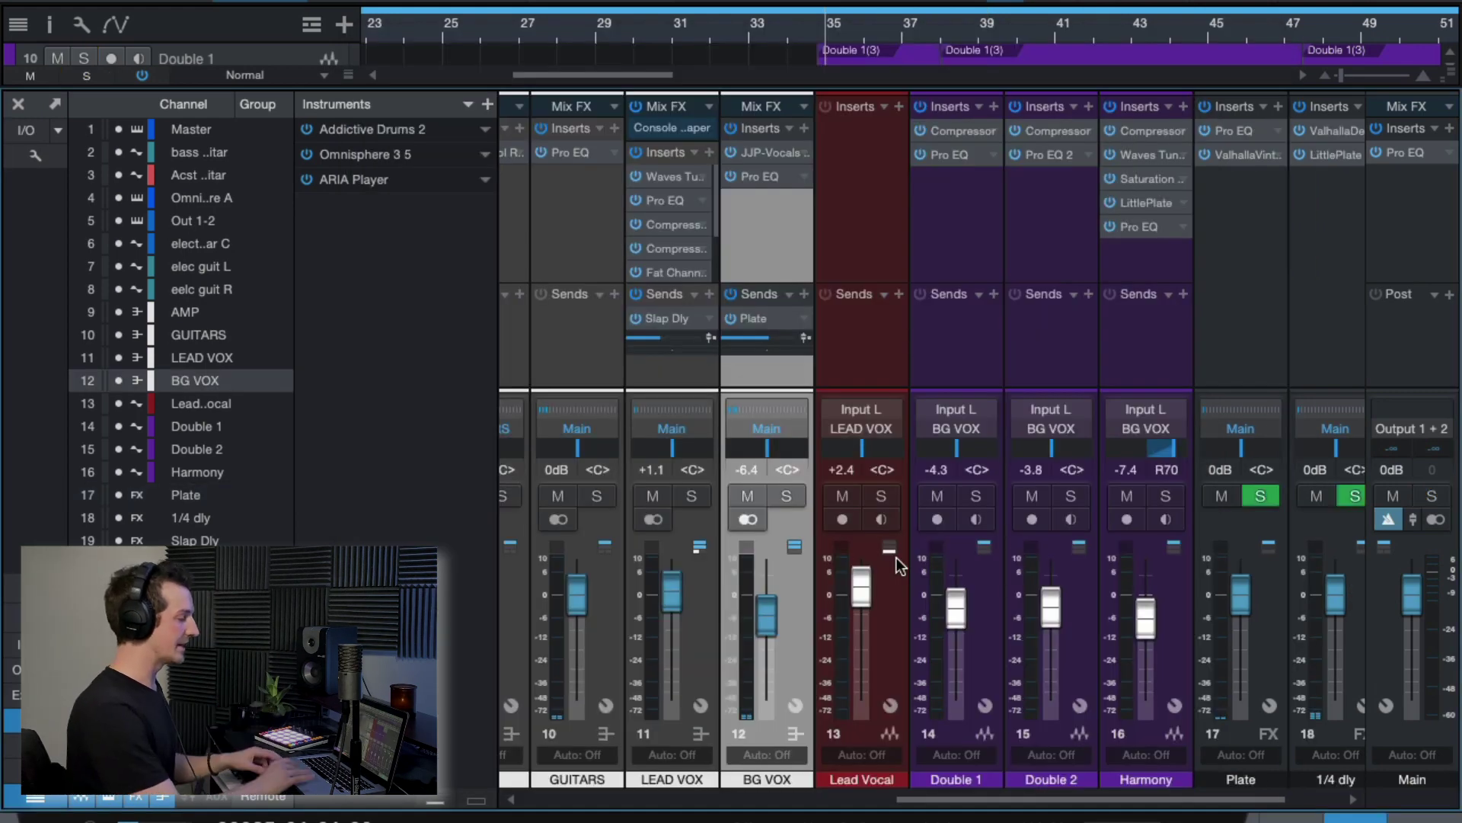
click(680, 497)
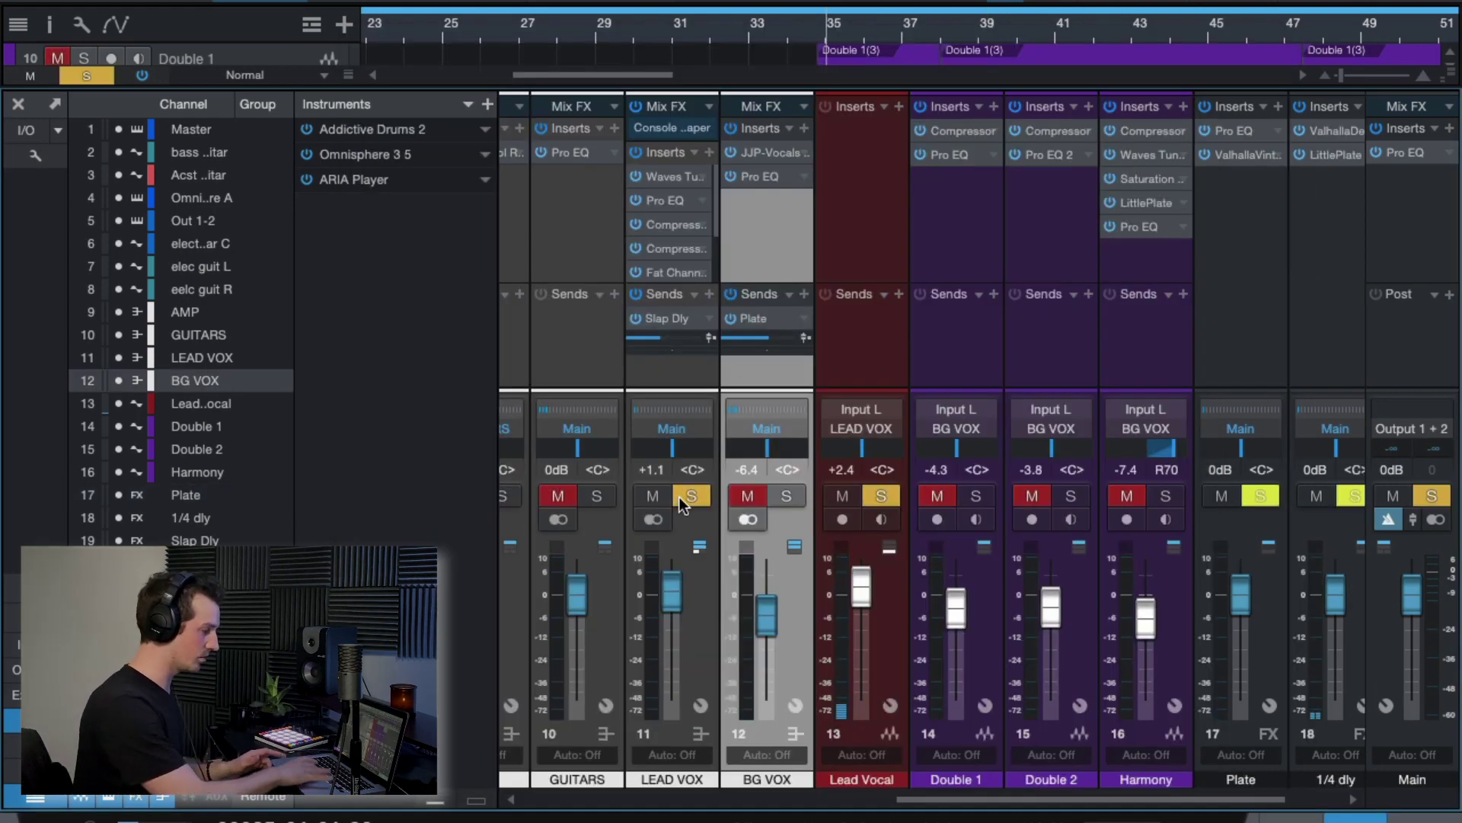
click(980, 500)
click(1070, 498)
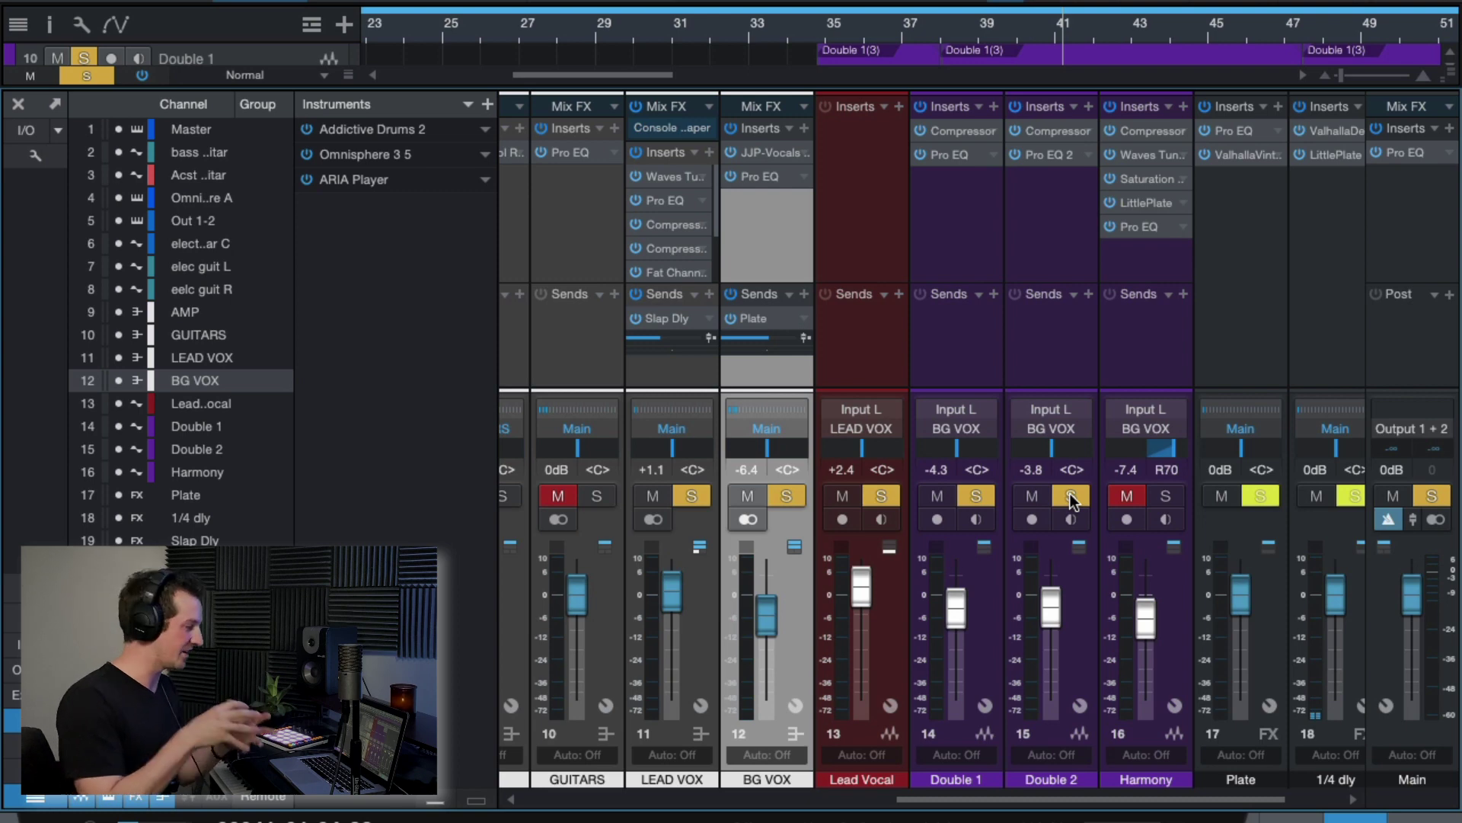
alt+click(1072, 496)
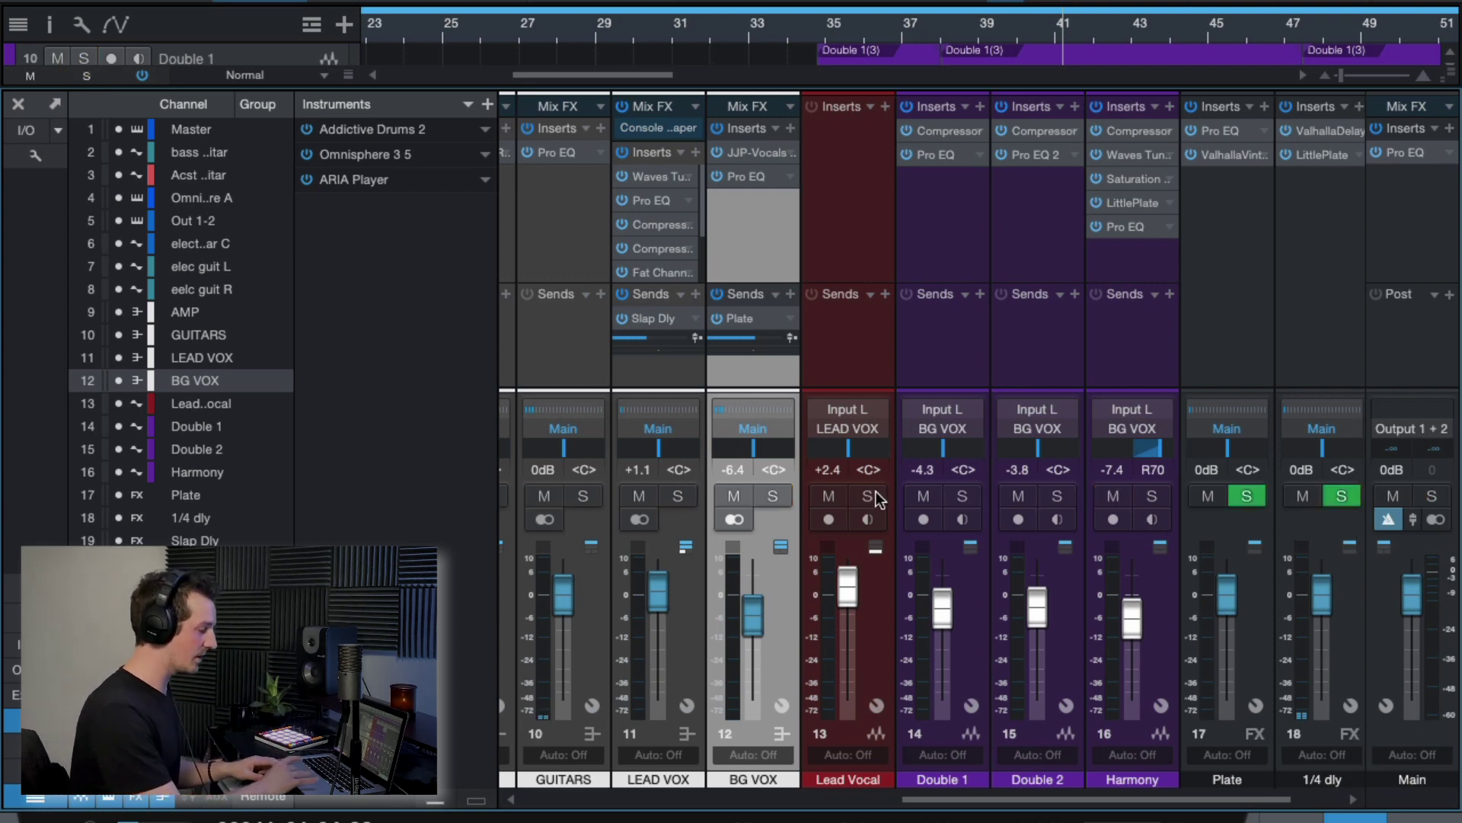
Select Harmony, return to the arrangement, and play the song from bar 35.
click(1142, 347)
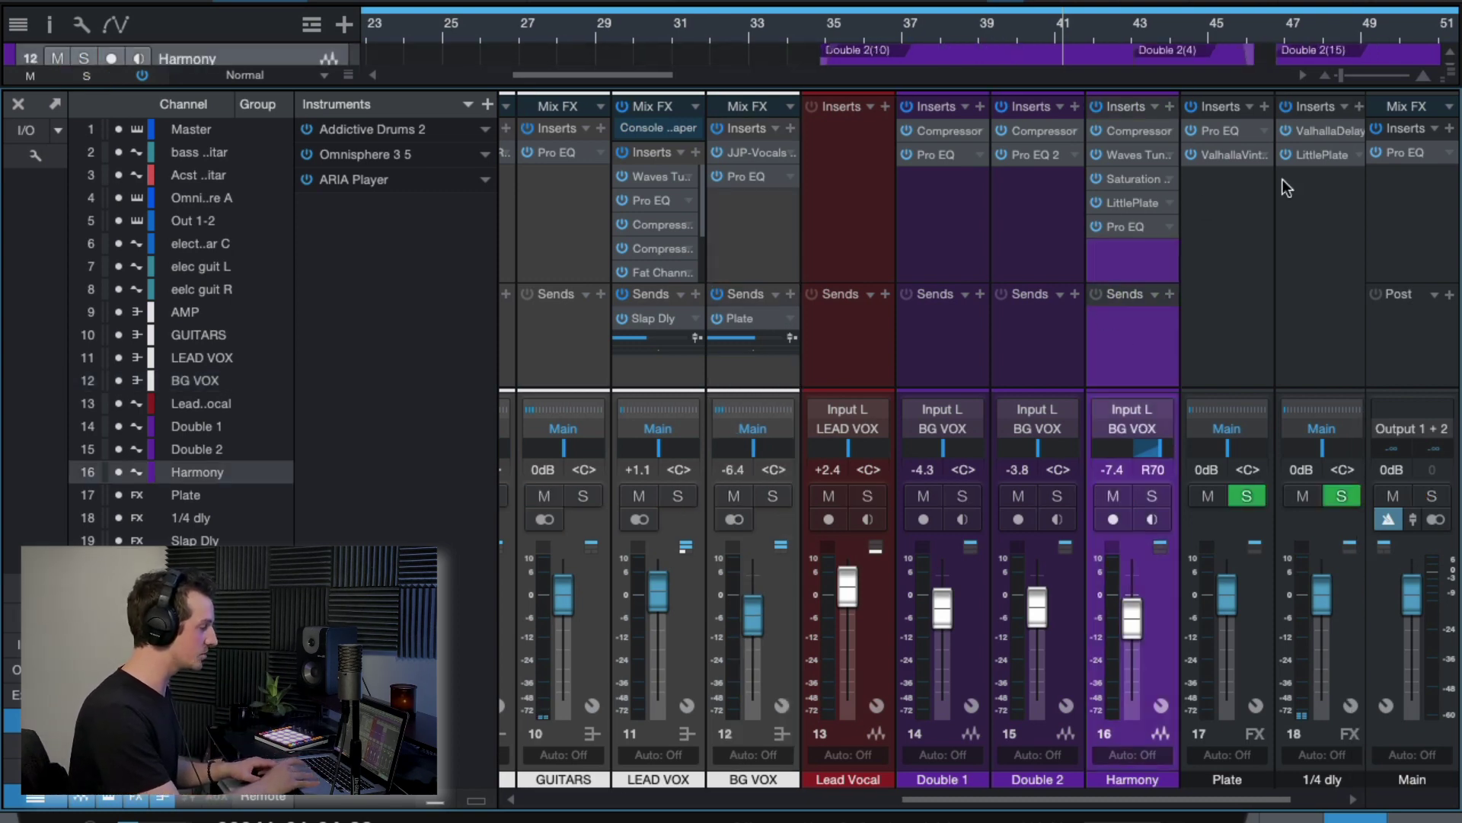
click(18, 104)
drag(732, 30, 736, 28)
click(735, 28)
key(space)
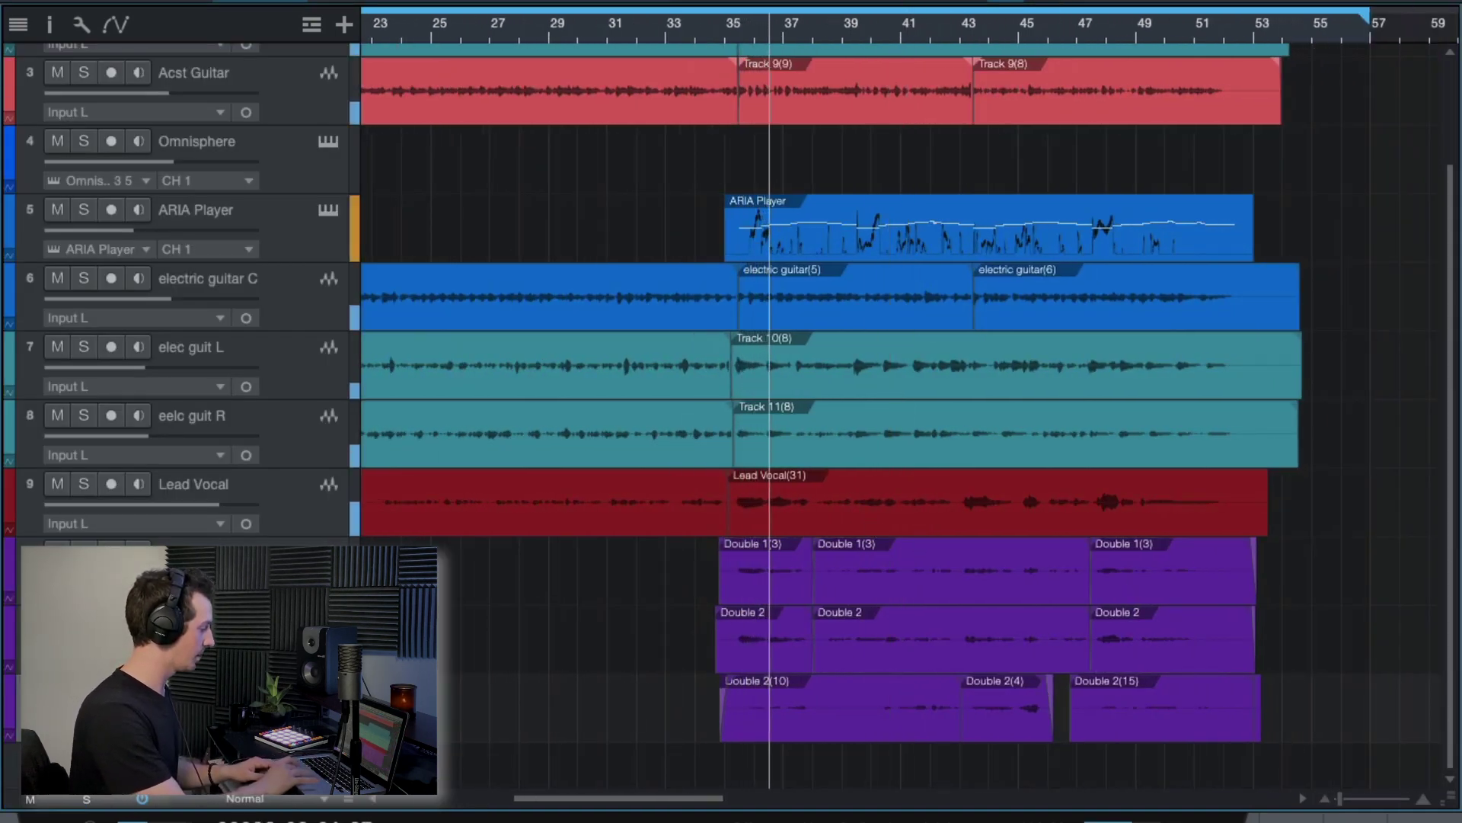
Solo and unsolo the Harmony track during playback, then zoom in on the arrangement.
key(s)
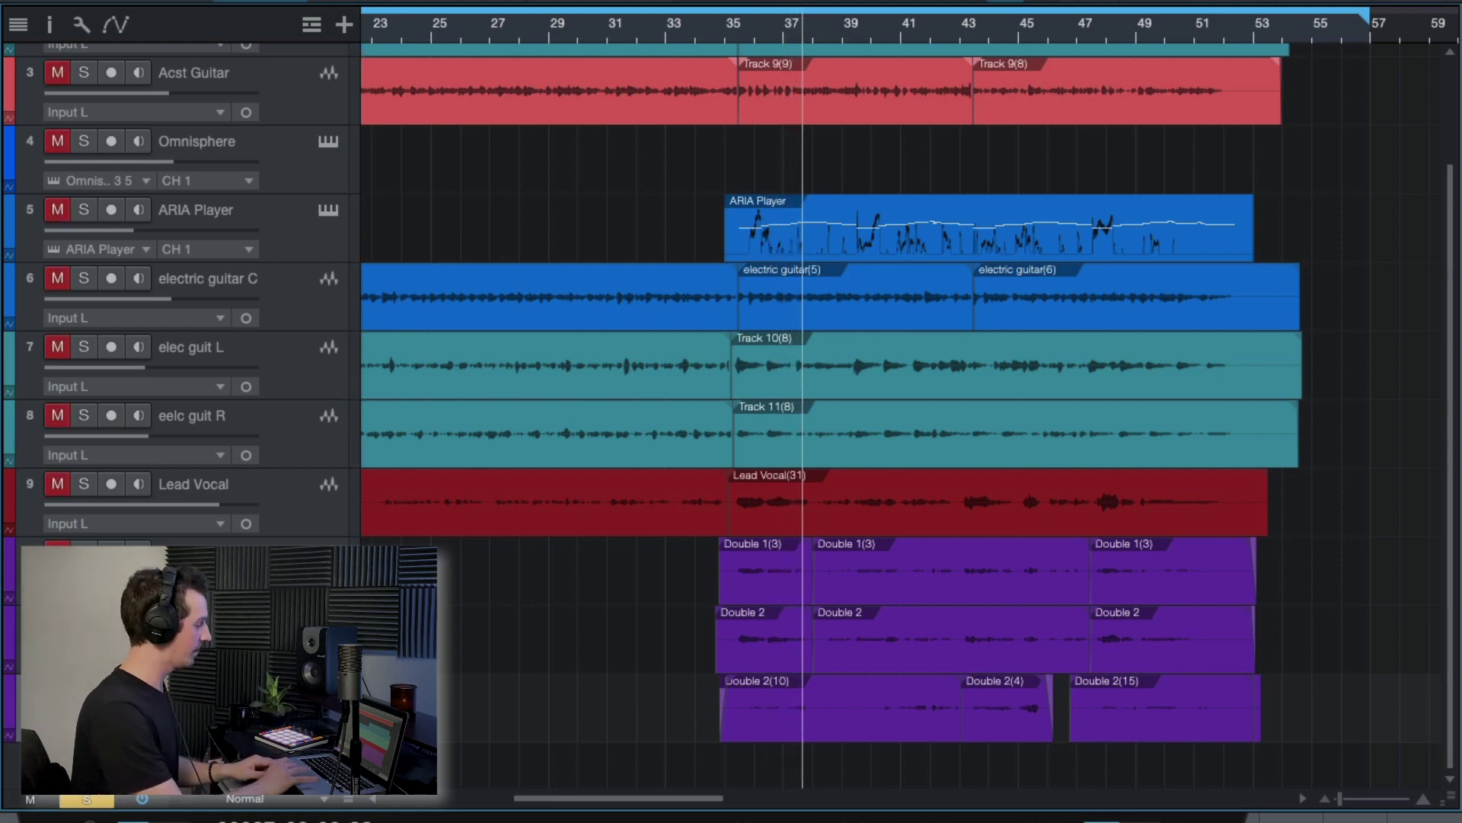
key(s)
key(e)
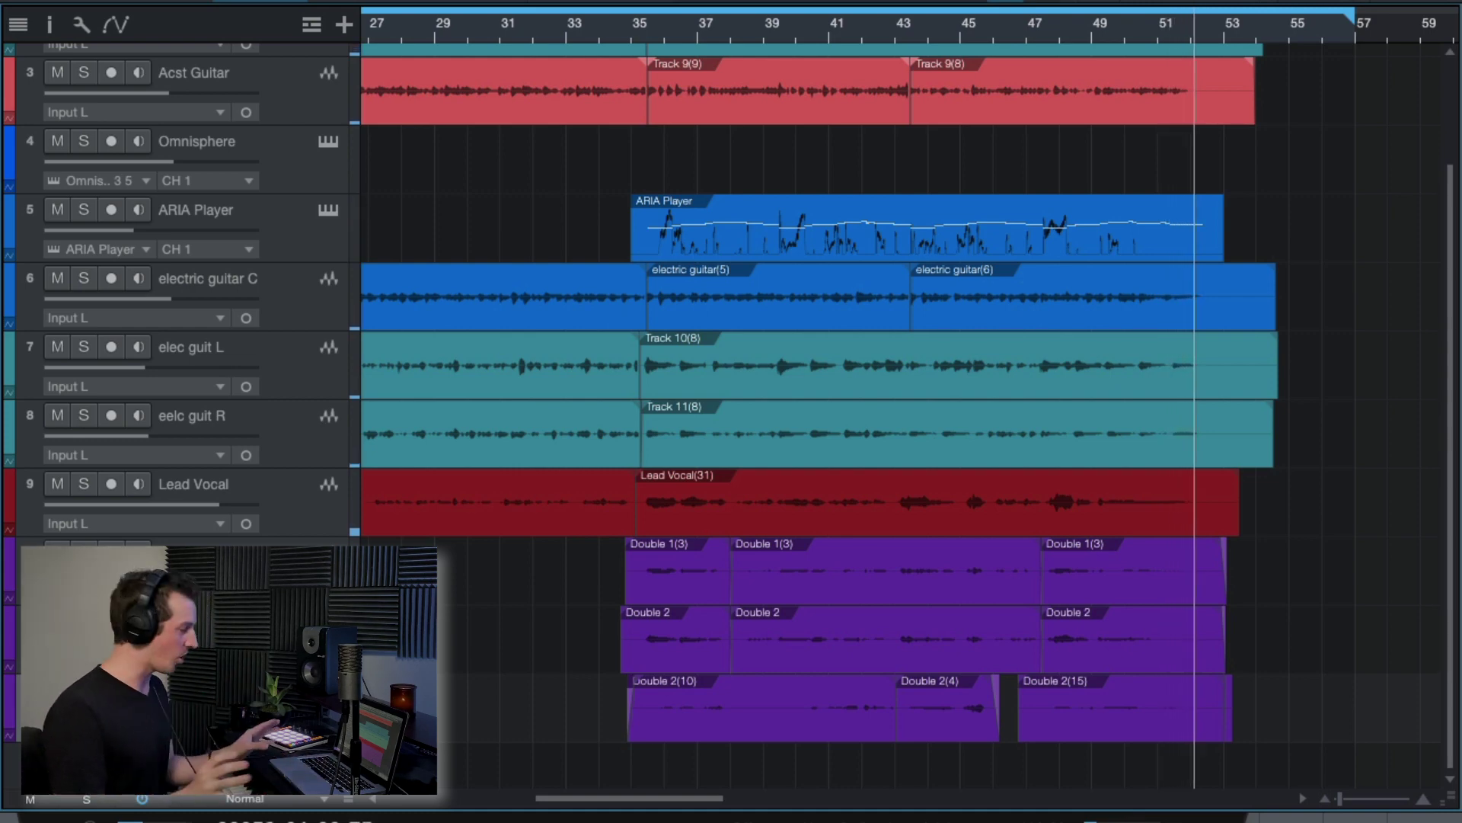
Check the Harmony channel's LittlePlate reverb, then open its Pro EQ showing the low cut and 3–4 kHz dip.
key(F3)
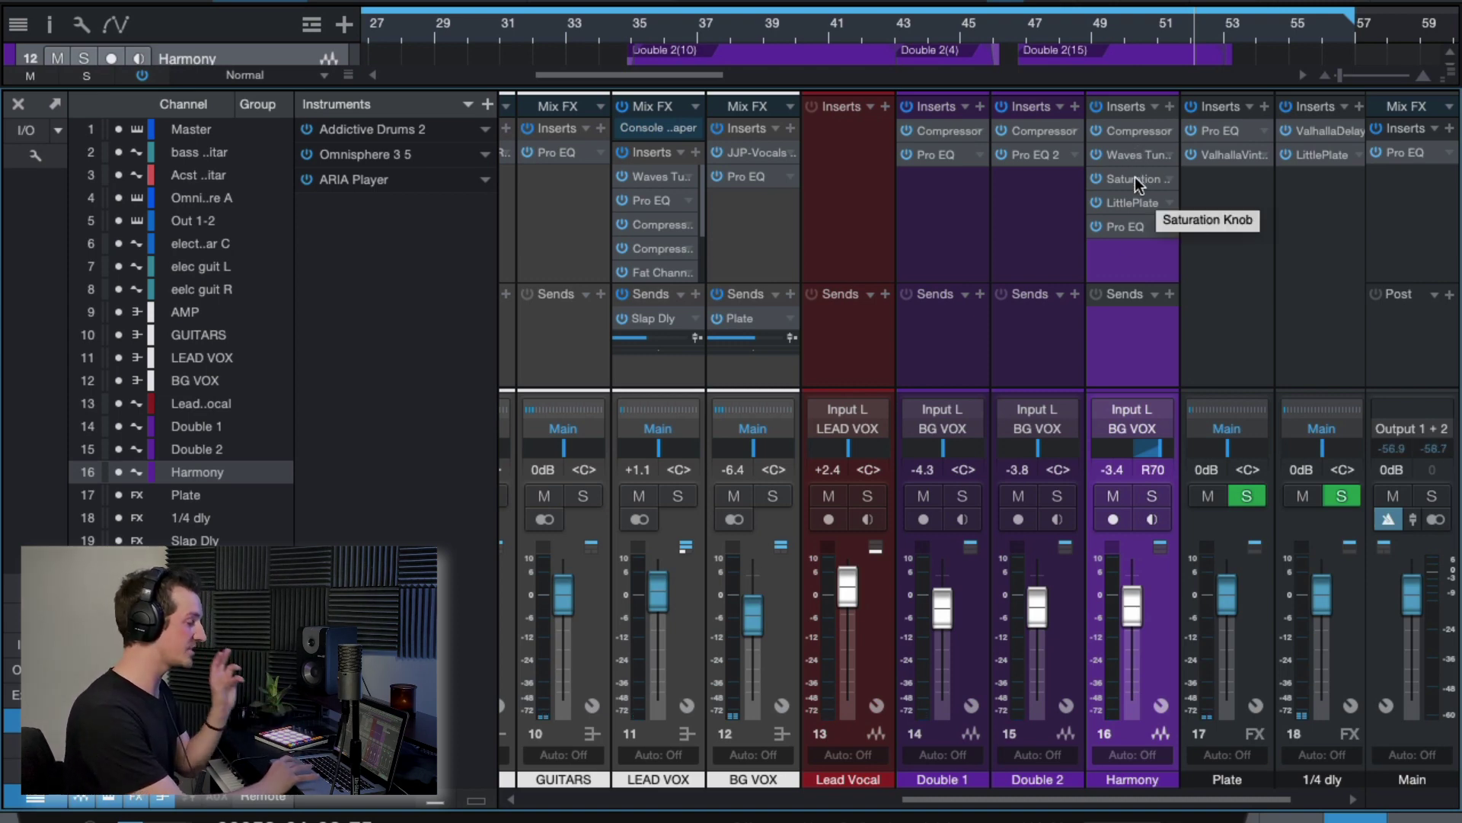
click(1127, 203)
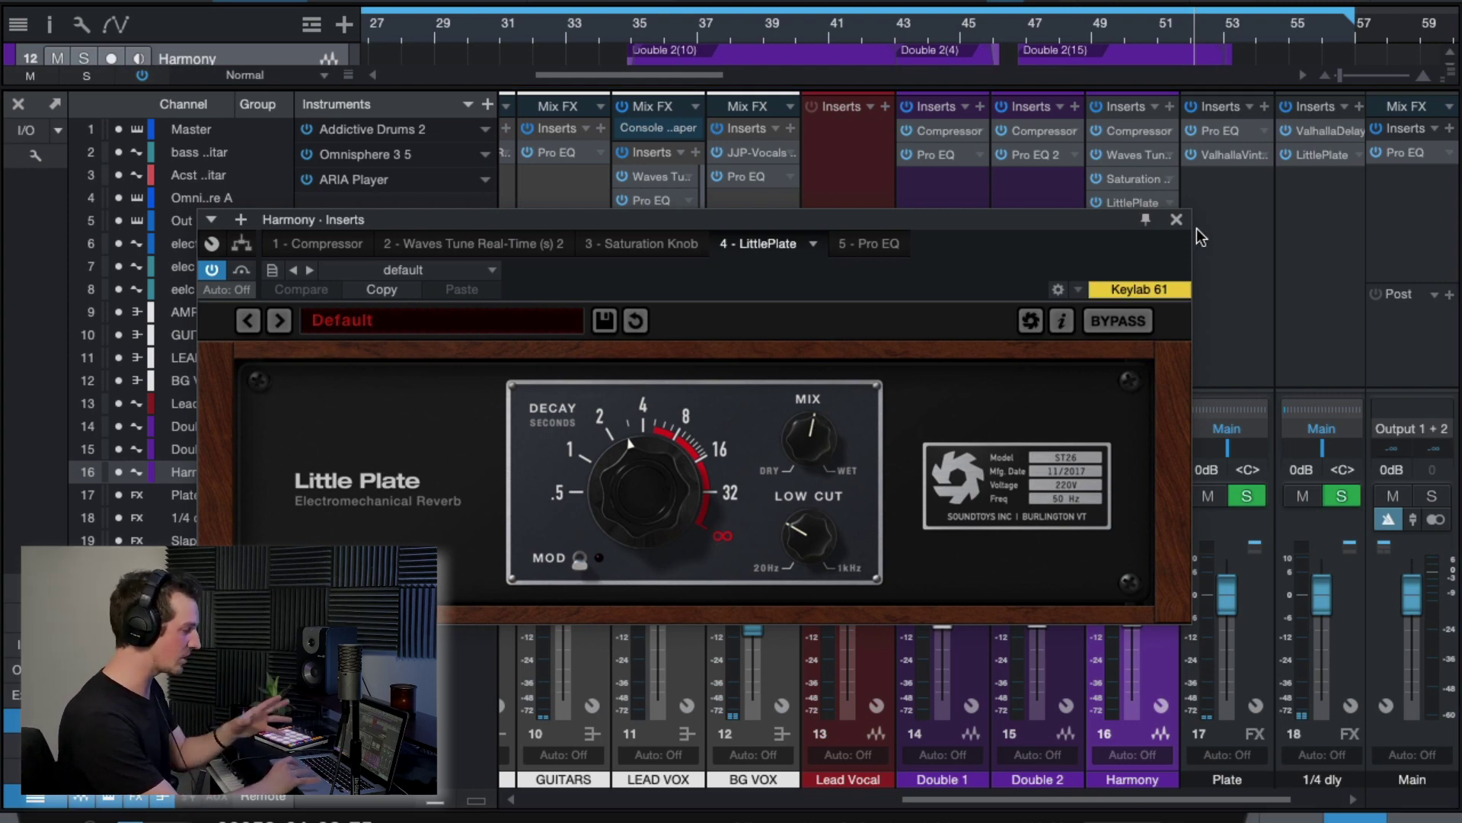
click(1177, 221)
click(1128, 226)
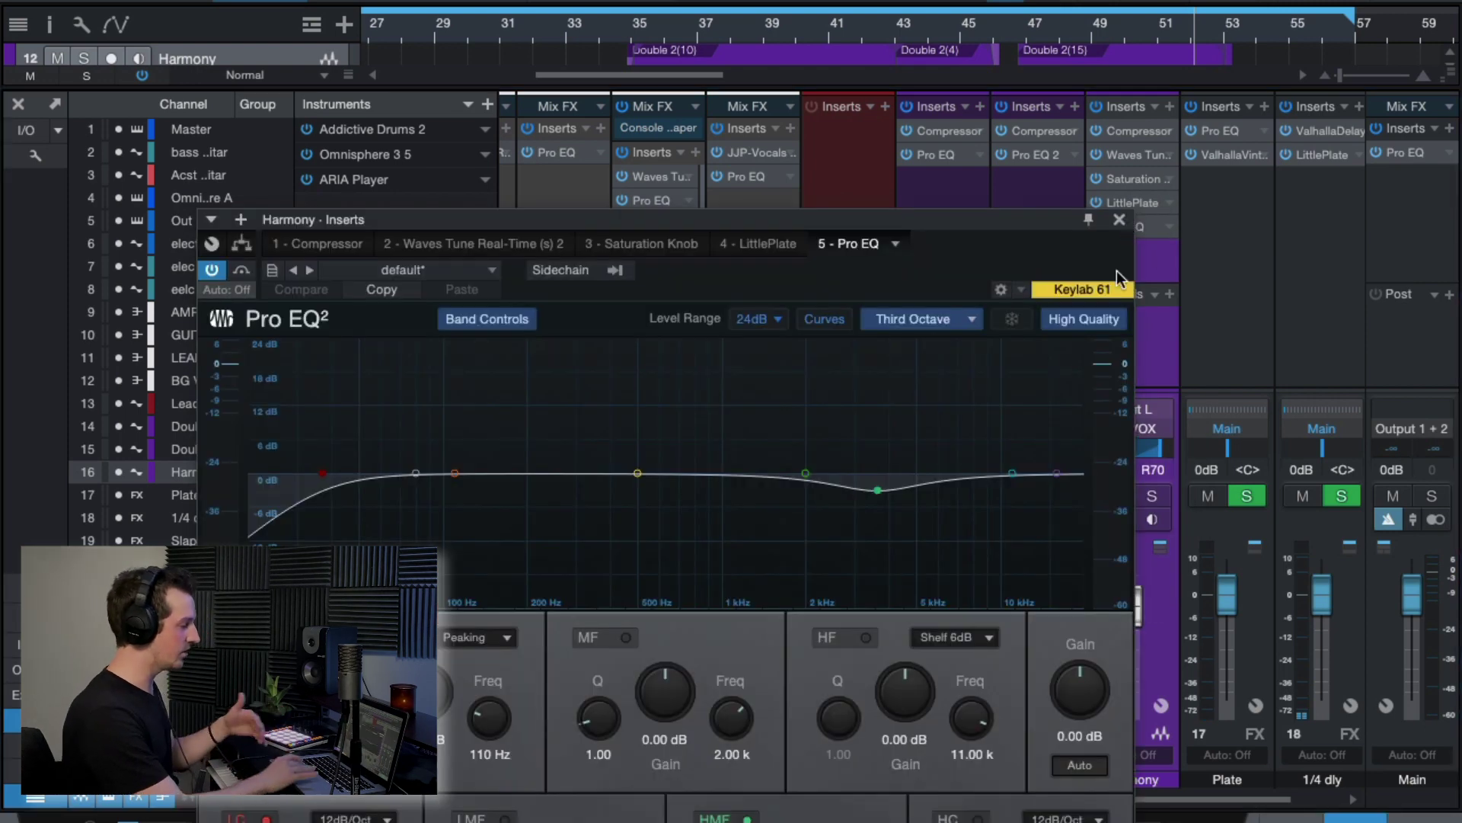
Close the Harmony Pro EQ and mixer, then zoom out to view the whole arrangement.
click(1118, 220)
key(F3)
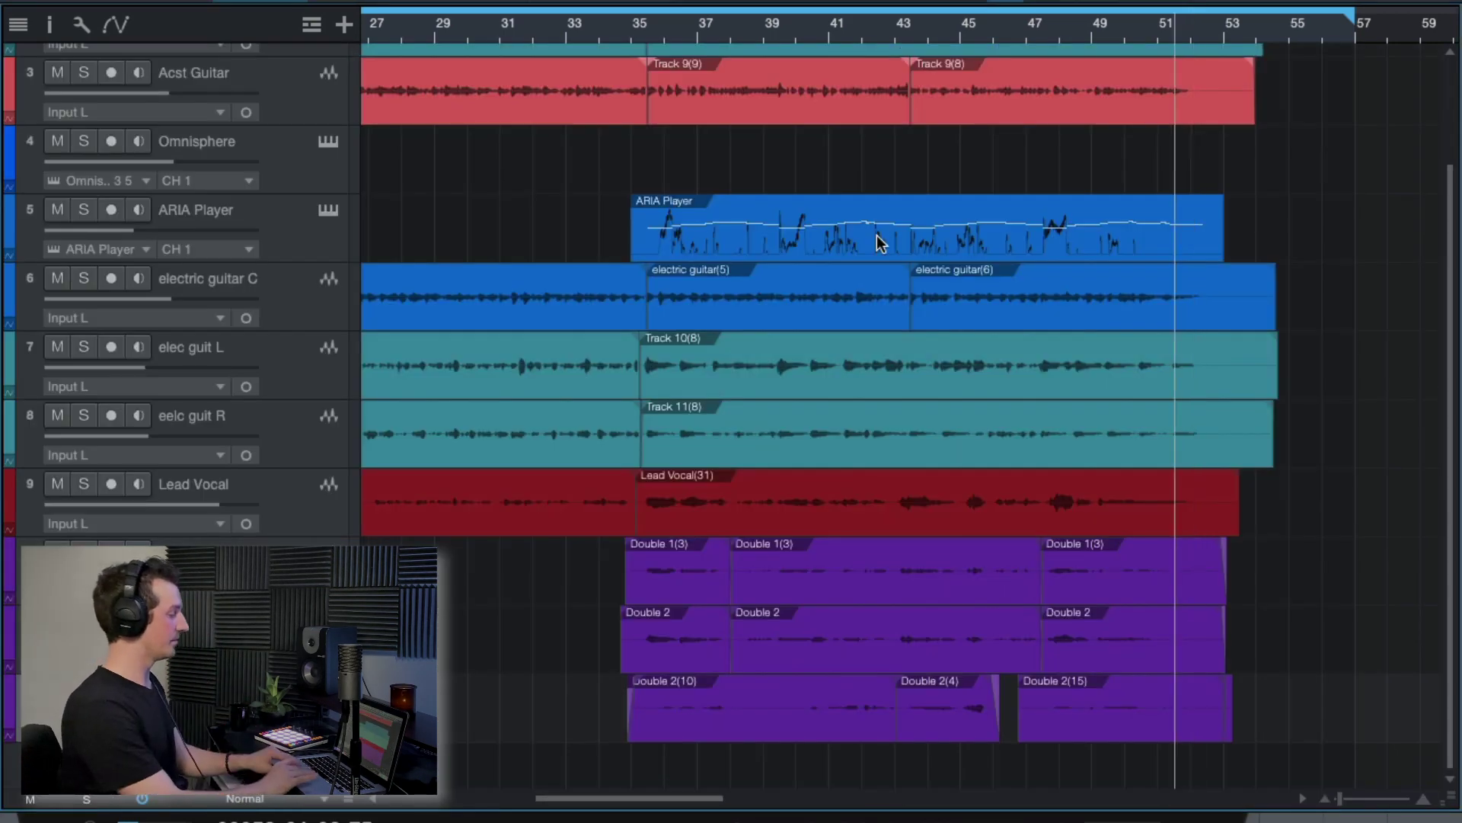
key(w)
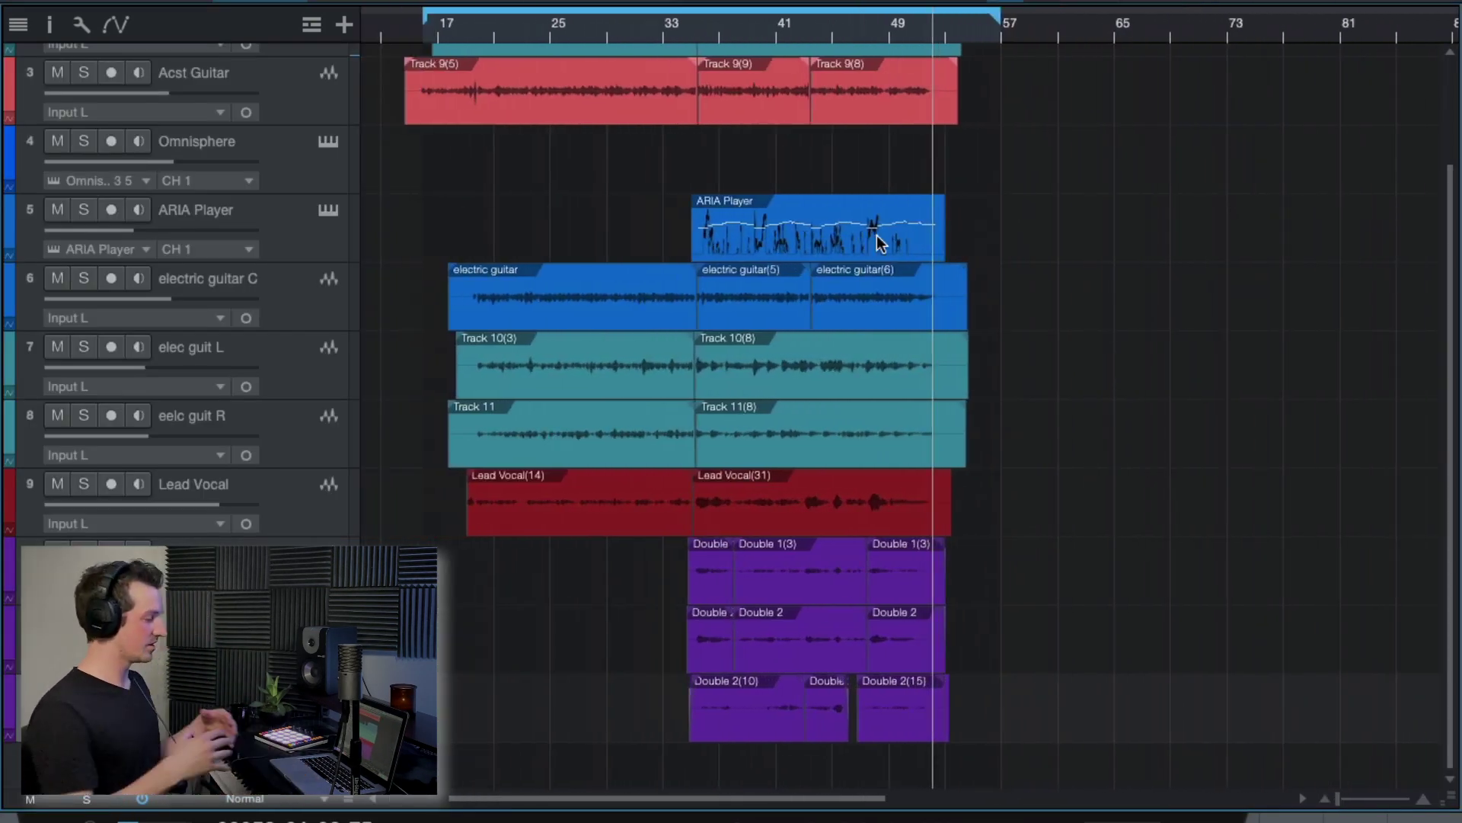